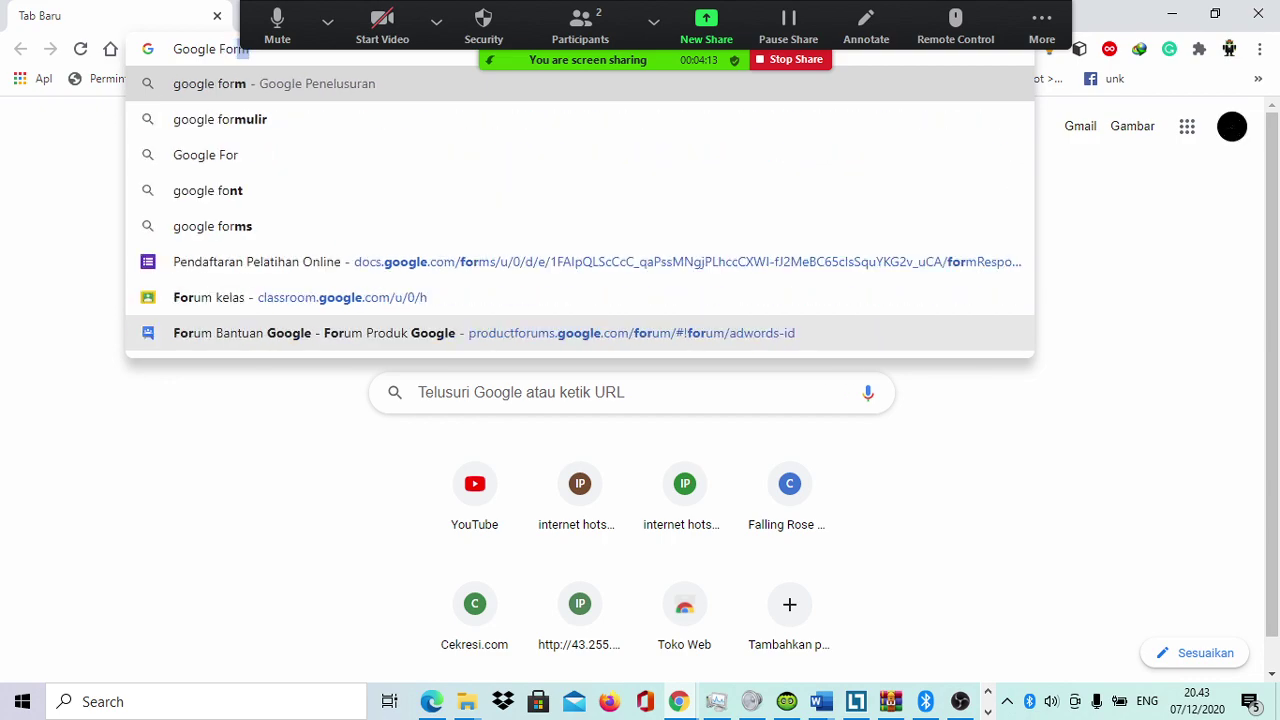
Step: Search 'Google Form' in Chrome and open the 'Google Formulir' product page result
{"action": "key", "text": "Up"}
{"action": "key", "text": "Down"}
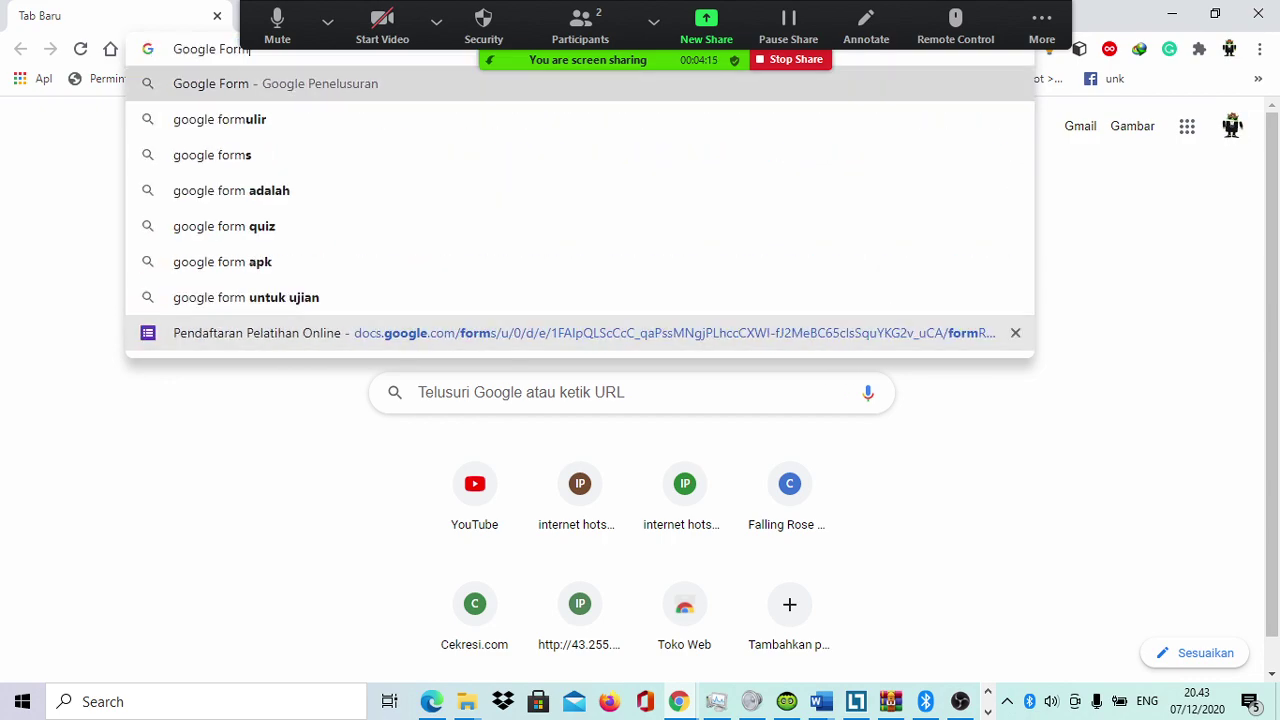
{"action": "key", "text": "Return"}
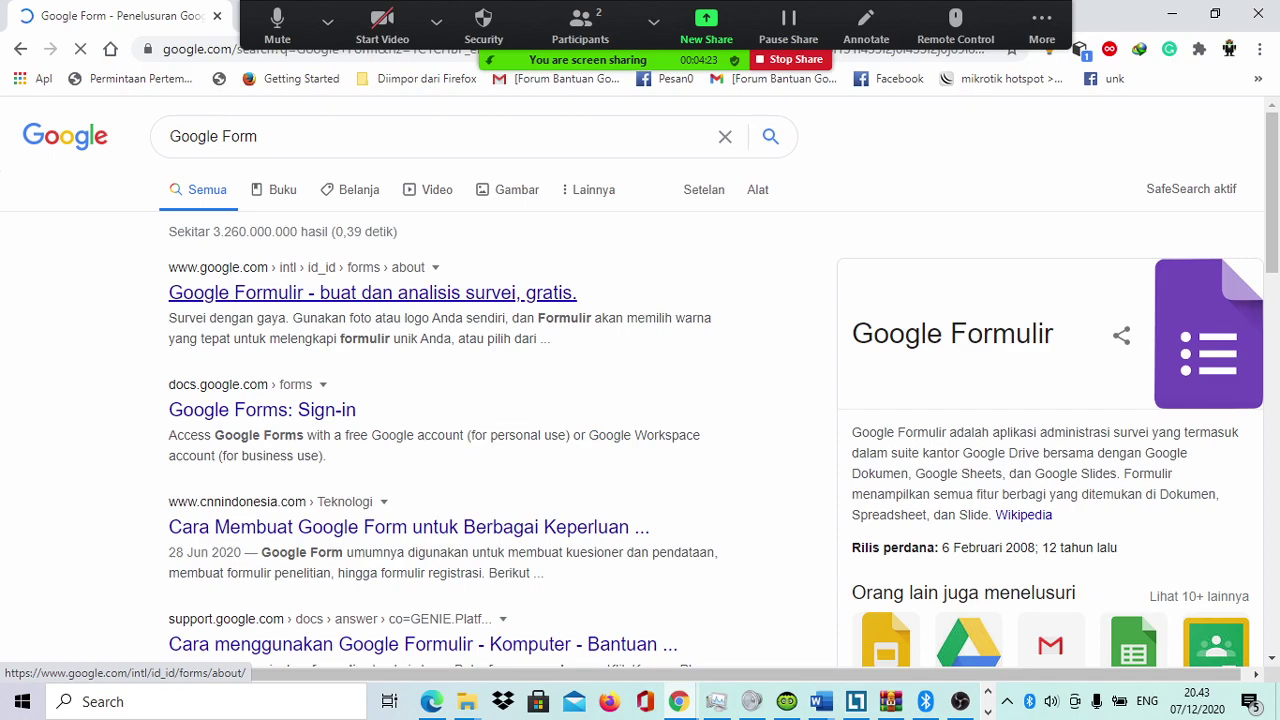
{"action": "left_click", "coordinate": [372, 292]}
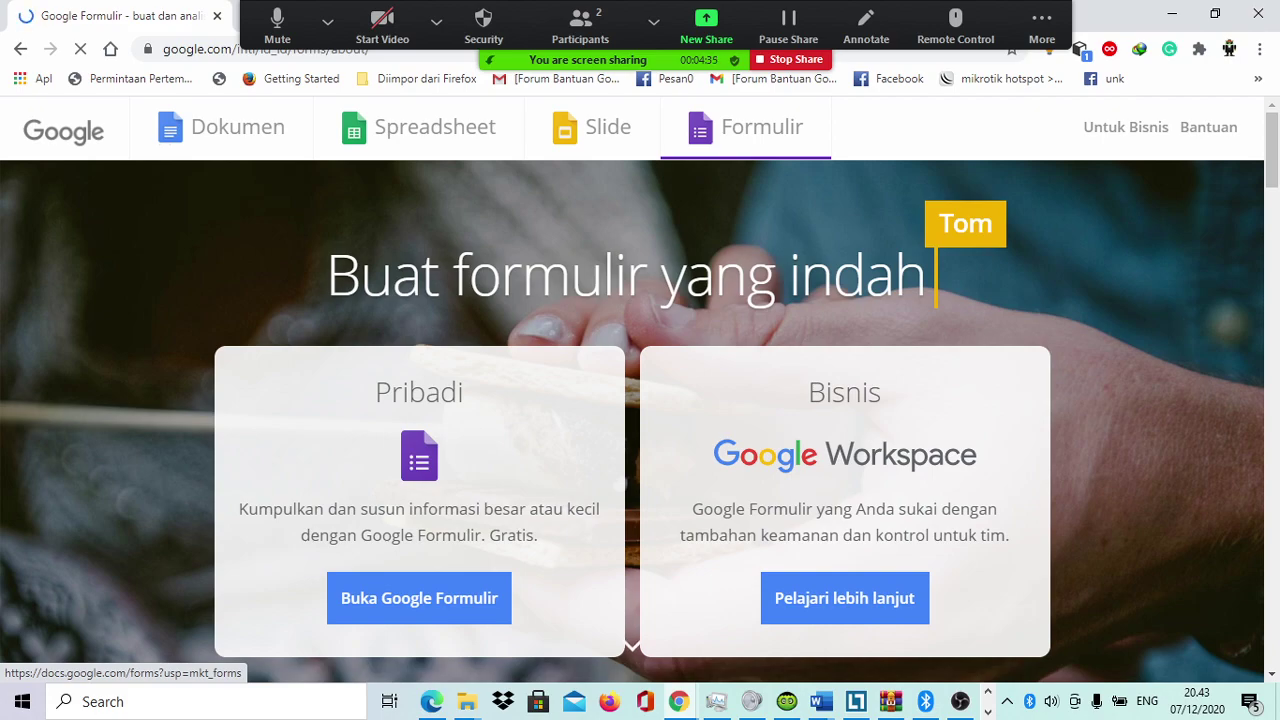
Step: Enter Google Forms and start a blank 'Kosong' form from the template gallery
{"action": "left_click", "coordinate": [419, 598]}
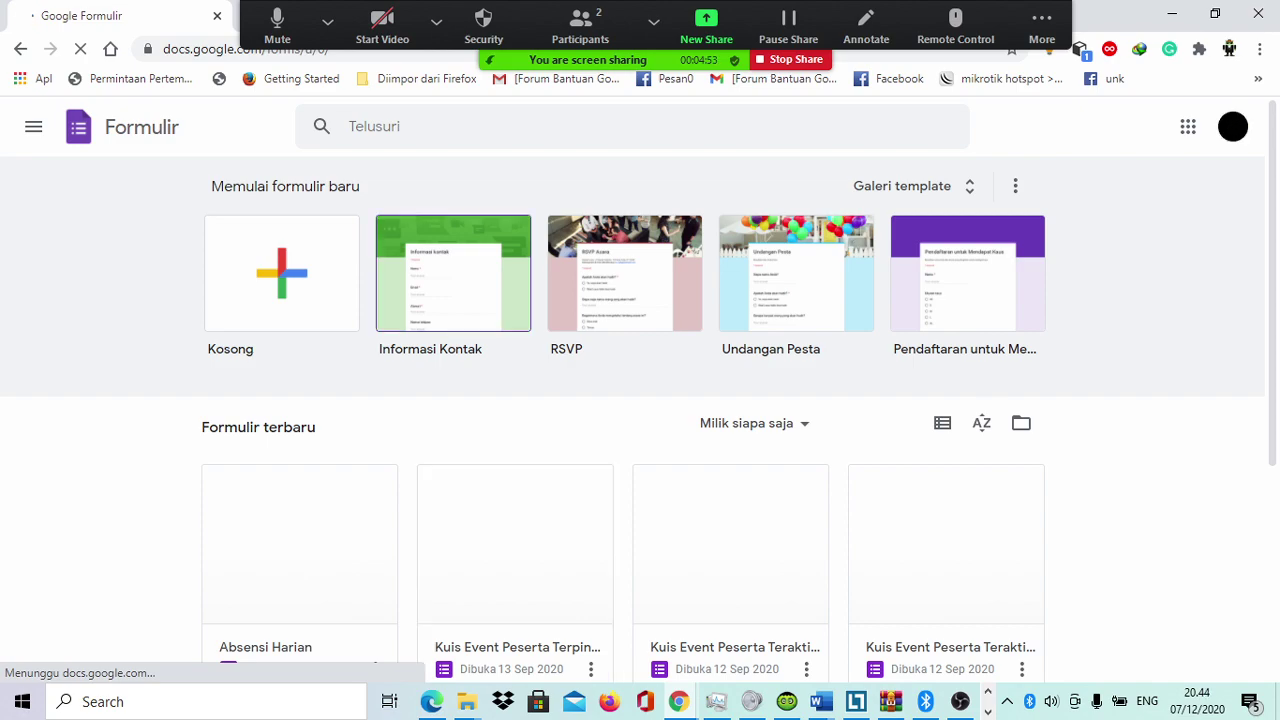
{"action": "left_click", "coordinate": [902, 186]}
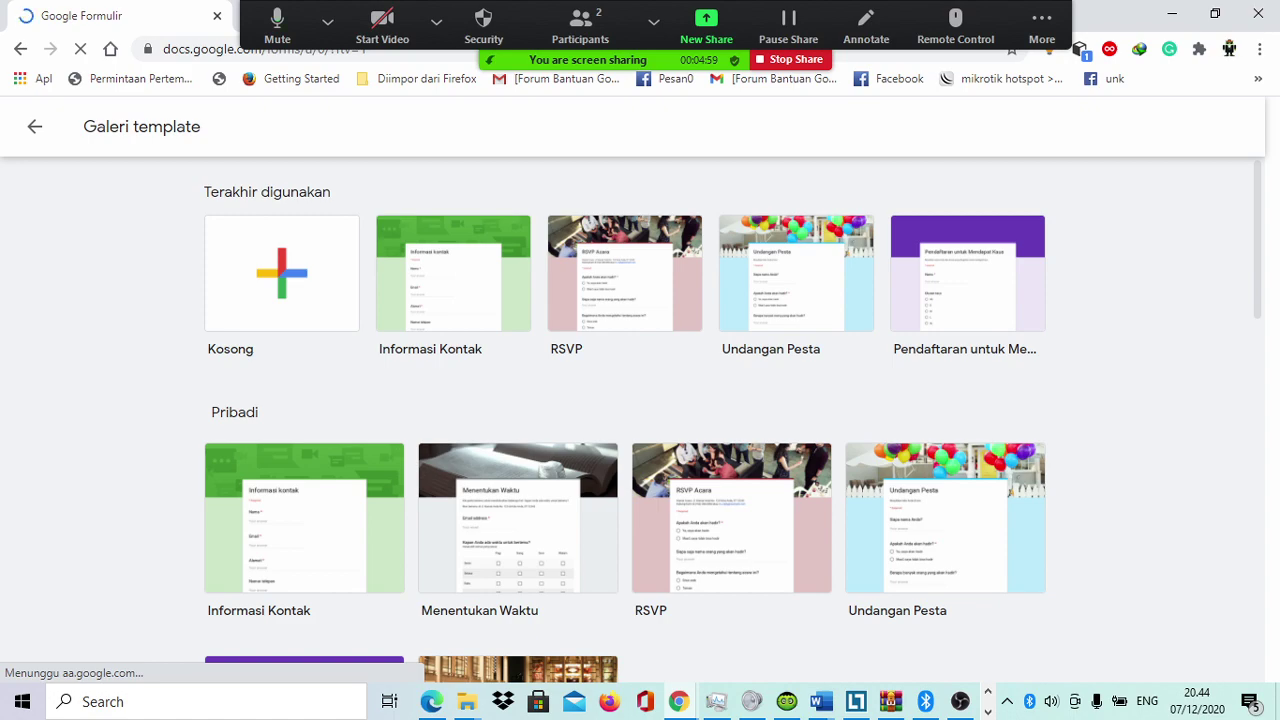
{"action": "scroll", "coordinate": [633, 420], "scroll_direction": "down", "scroll_amount": 2}
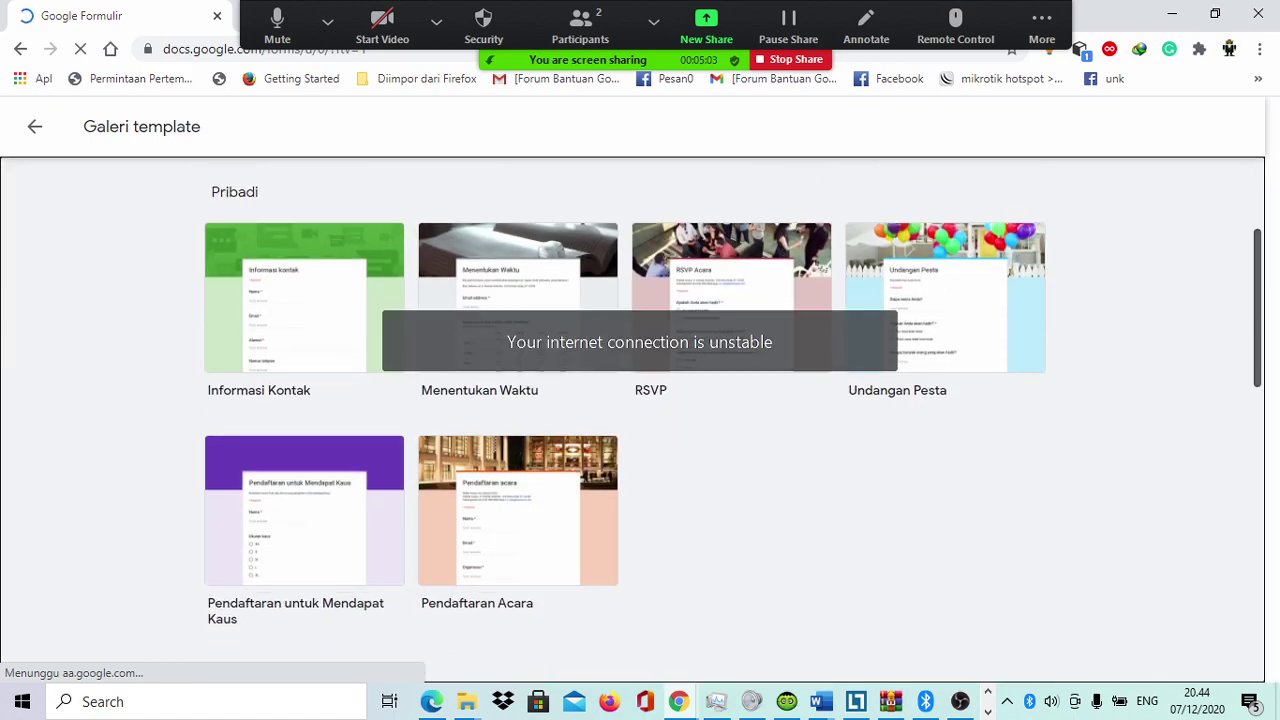
{"action": "scroll", "coordinate": [633, 404], "scroll_direction": "up", "scroll_amount": 2}
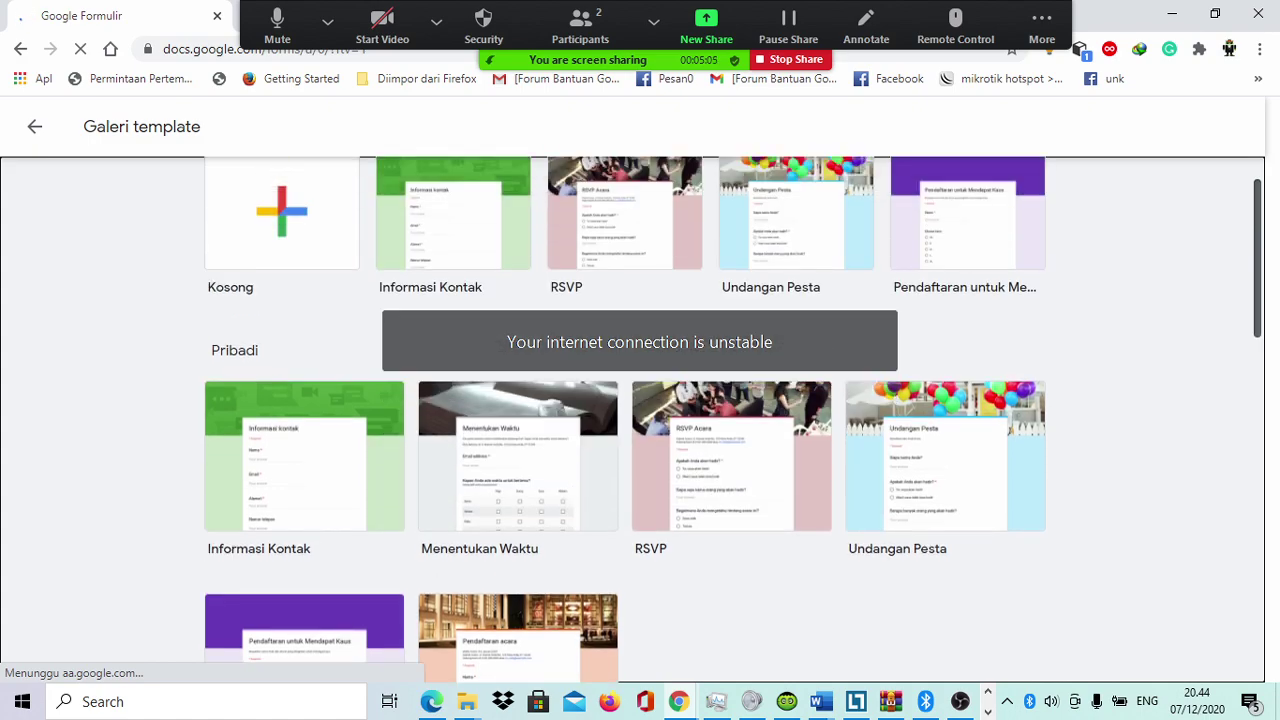
{"action": "scroll", "coordinate": [633, 420], "scroll_direction": "down", "scroll_amount": 1}
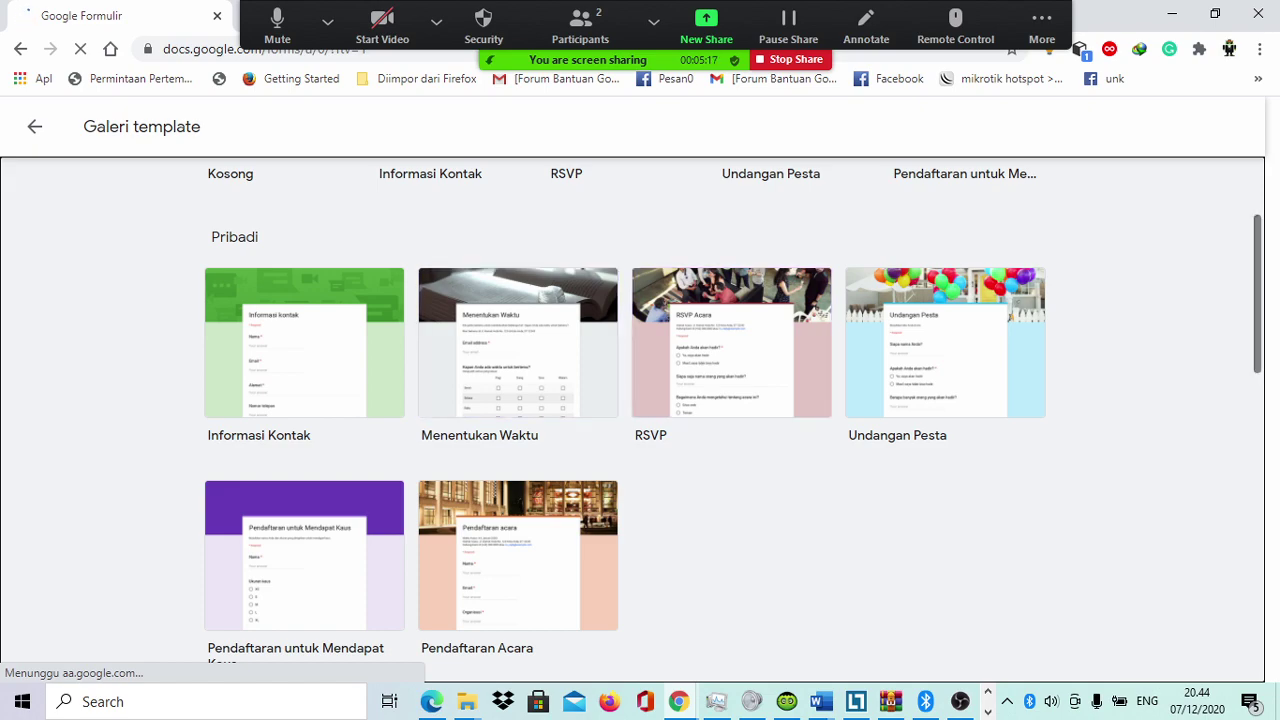
{"action": "scroll", "coordinate": [453, 272], "scroll_direction": "up", "scroll_amount": 2}
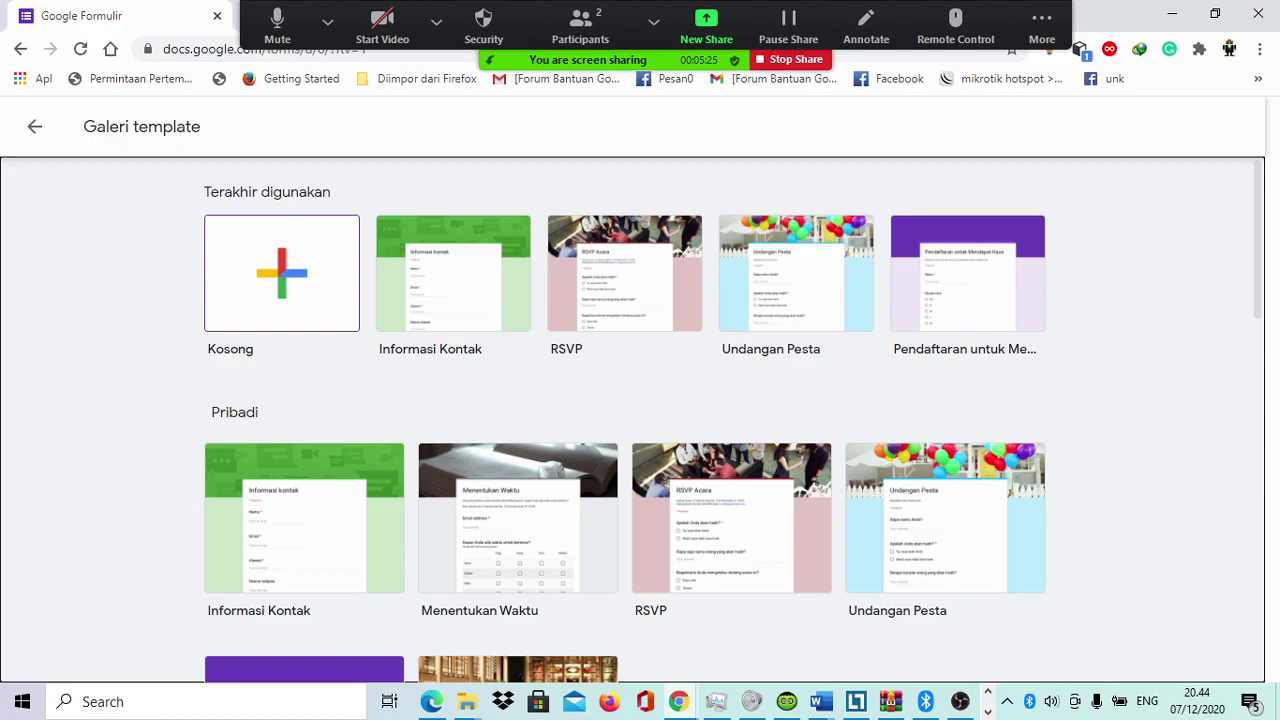
{"action": "left_click", "coordinate": [281, 272]}
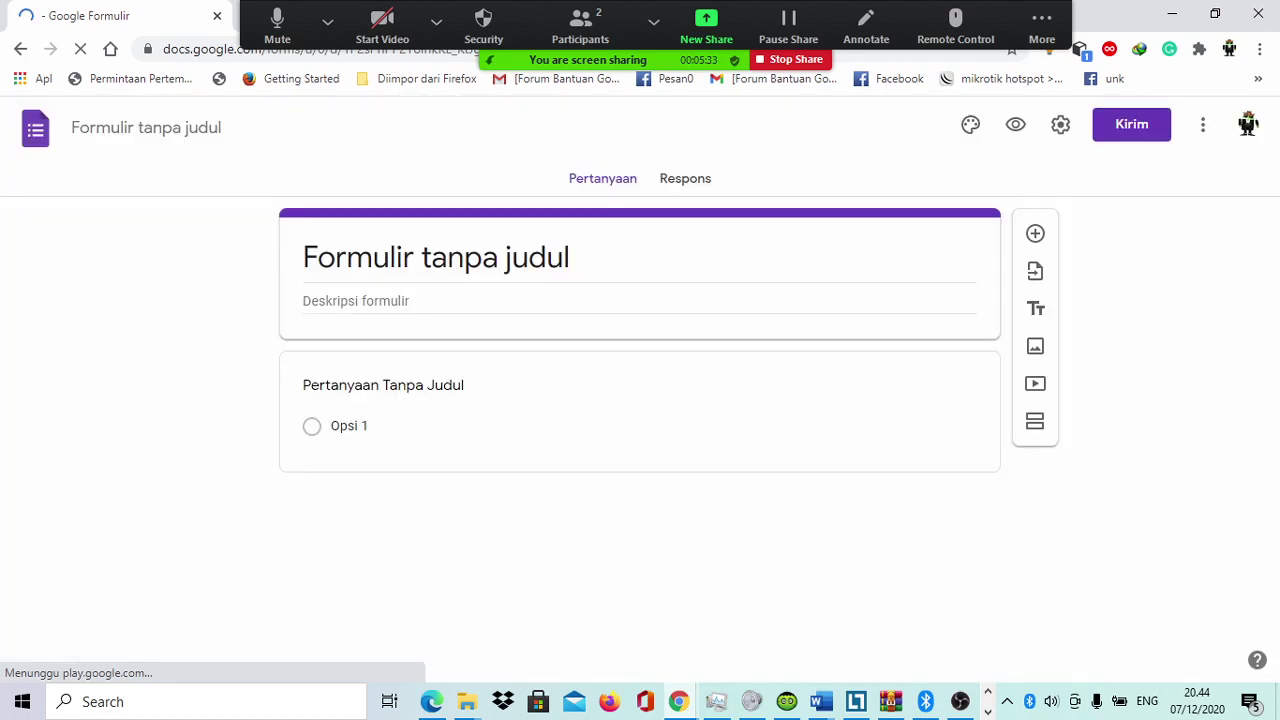
Step: Replace the default 'Formulir tanpa judul' title with 'Absen', fixing typing mistakes along the way
{"action": "key", "text": "BackSpace"}
{"action": "key", "text": "BackSpace"}
{"action": "key", "text": "BackSpace"}
{"action": "key", "text": "BackSpace"}
{"action": "key", "text": "BackSpace"}
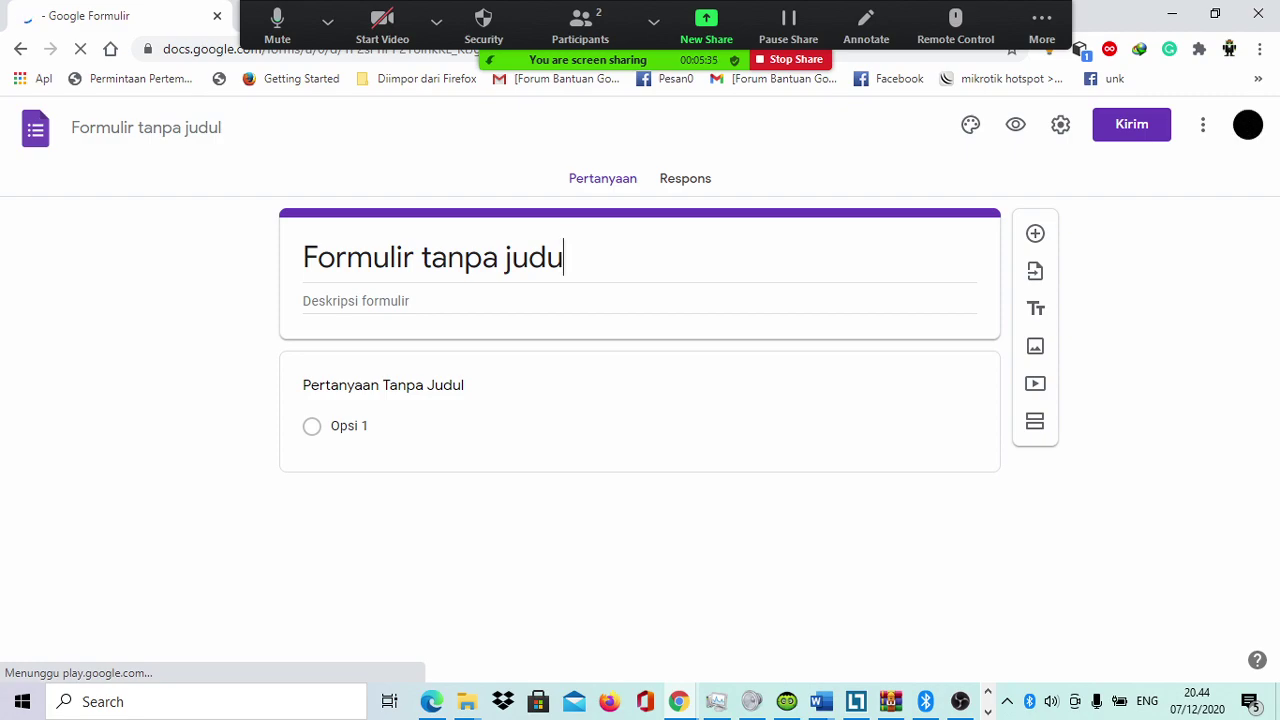
{"action": "key", "text": "BackSpace"}
{"action": "key", "text": "BackSpace"}
{"action": "key", "text": "BackSpace"}
{"action": "key", "text": "BackSpace"}
{"action": "key", "text": "BackSpace"}
{"action": "key", "text": "BackSpace"}
{"action": "key", "text": "BackSpace"}
{"action": "key", "text": "BackSpace"}
{"action": "key", "text": "BackSpace"}
{"action": "key", "text": "BackSpace"}
{"action": "key", "text": "BackSpace"}
{"action": "key", "text": "BackSpace"}
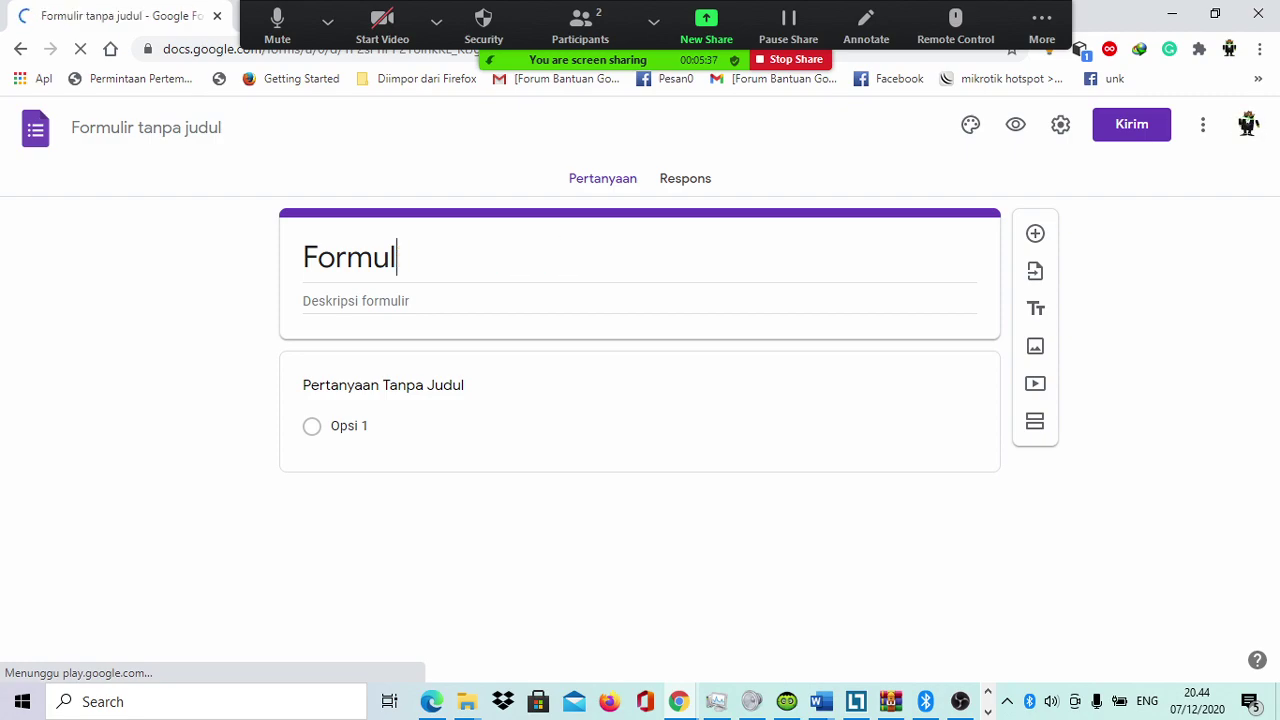
{"action": "key", "text": "BackSpace"}
{"action": "key", "text": "BackSpace"}
{"action": "type", "text": "Absen"}
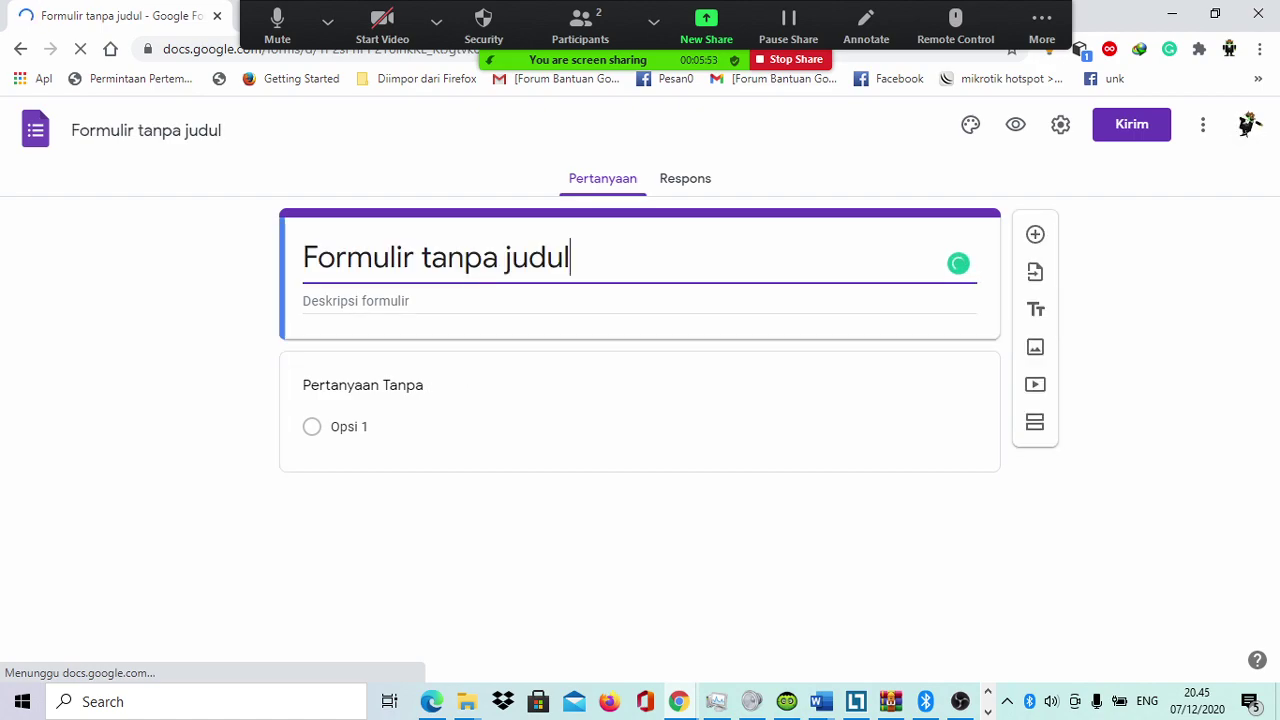
{"action": "type", "text": "Abs"}
{"action": "key", "text": "BackSpace"}
{"action": "key", "text": "BackSpace"}
{"action": "key", "text": "BackSpace"}
{"action": "key", "text": "BackSpace"}
{"action": "key", "text": "ctrl+a"}
{"action": "key", "text": "BackSpace"}
{"action": "type", "text": "Ab"}
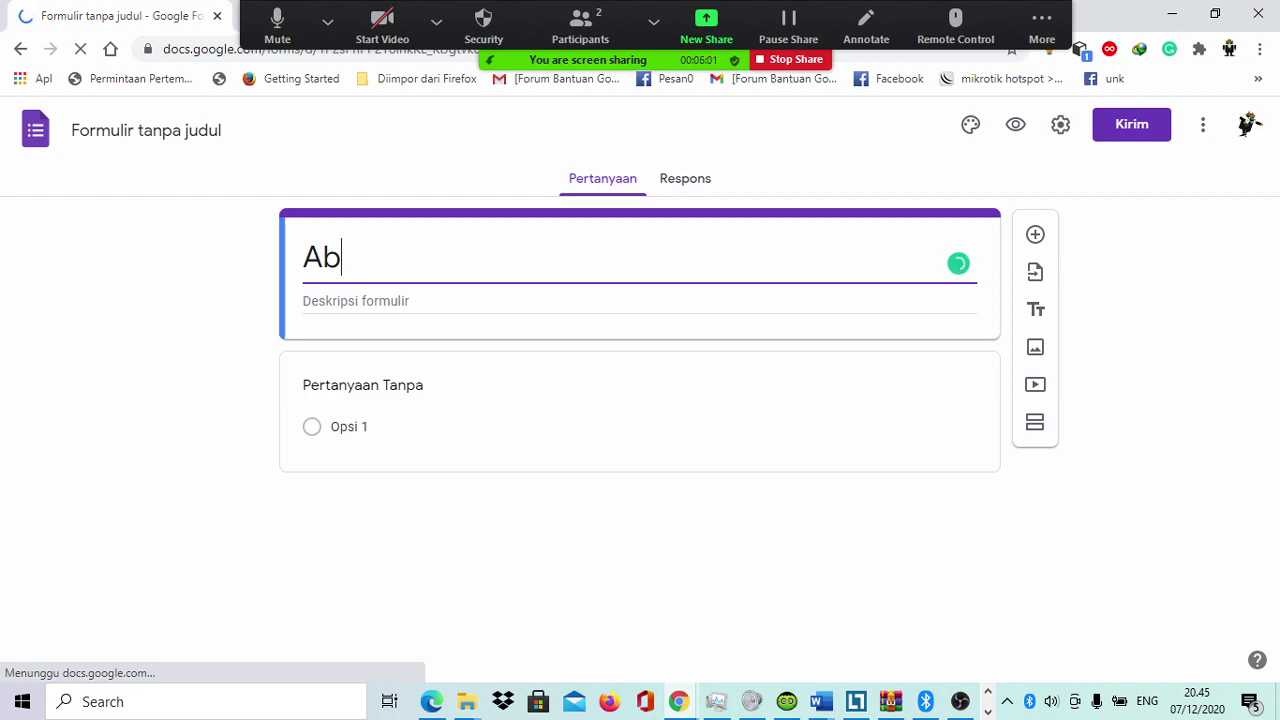
{"action": "type", "text": "sen Indo"}
{"action": "type", "text": "nse"}
{"action": "key", "text": "BackSpace"}
{"action": "key", "text": "BackSpace"}
{"action": "type", "text": "esian Po"}
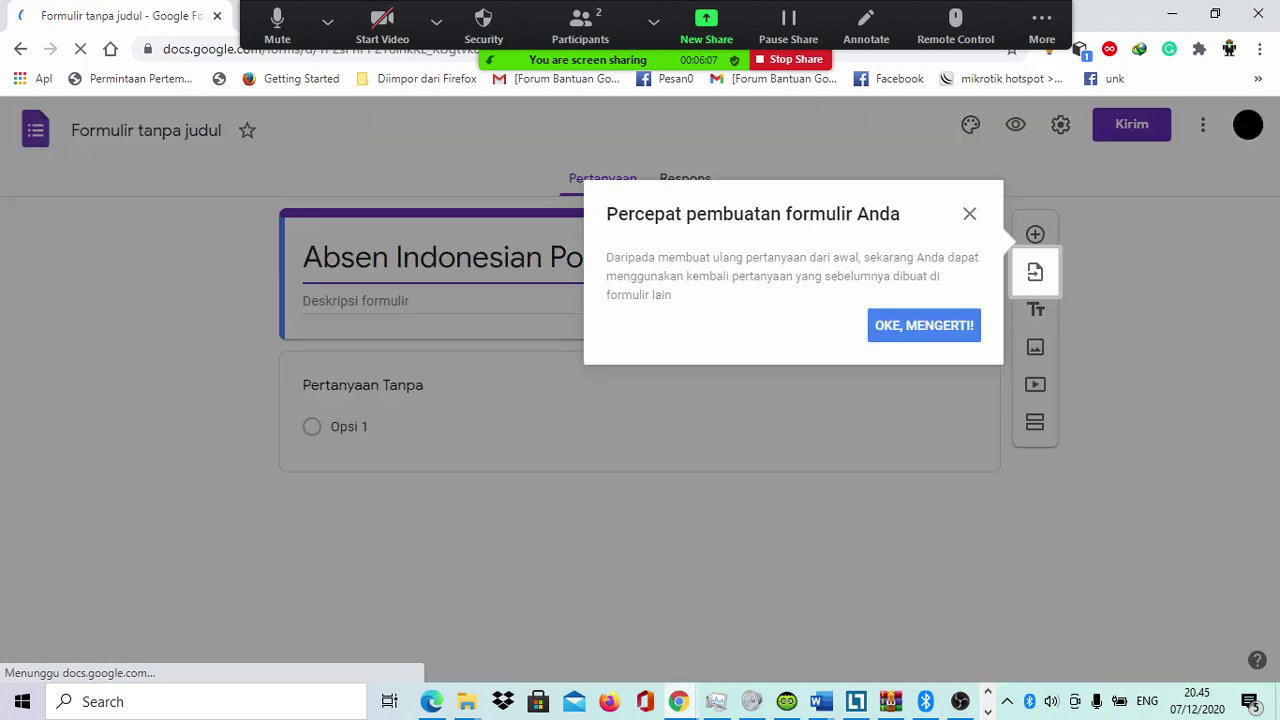
{"action": "type", "text": "ly"}
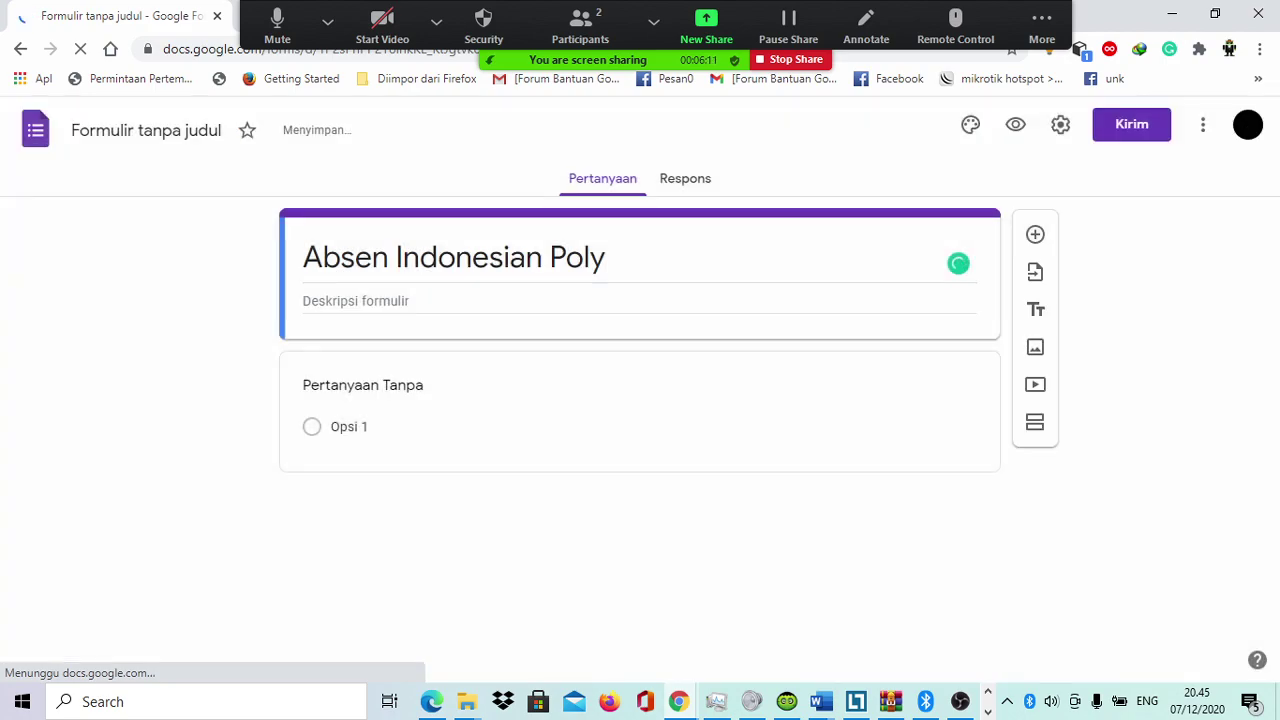
{"action": "key", "text": "ctrl+a"}
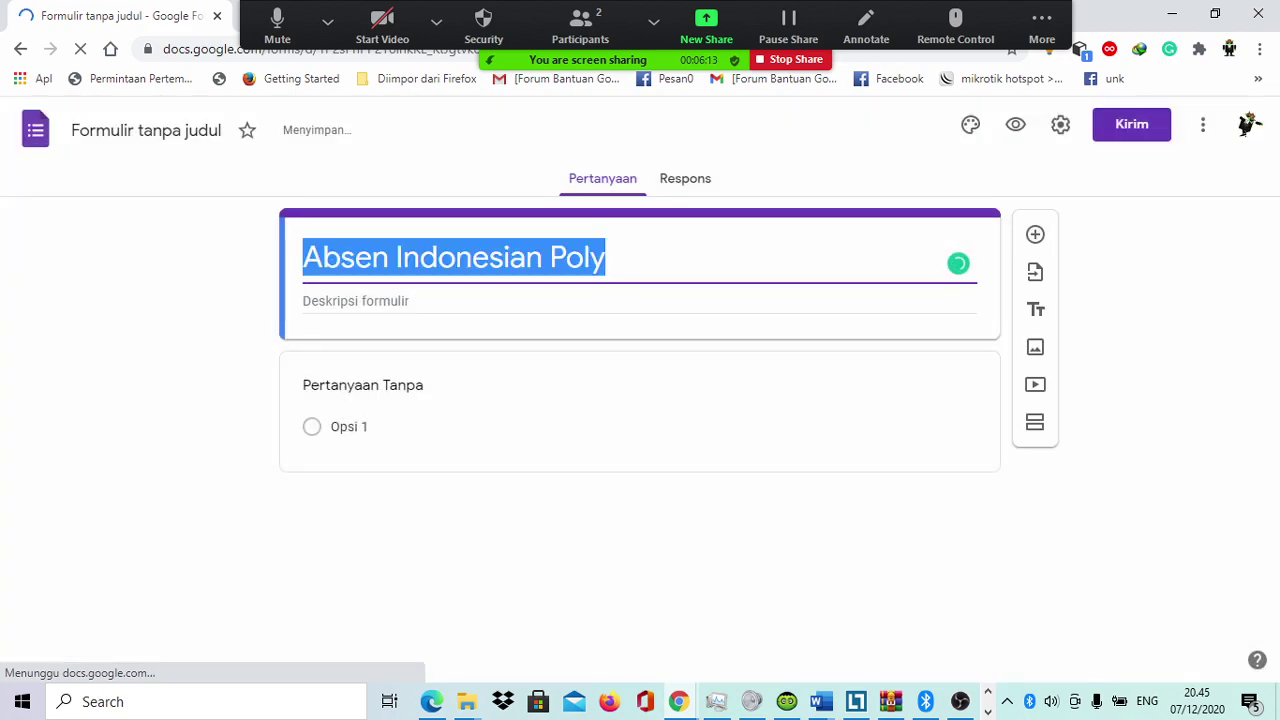
{"action": "type", "text": "glo"}
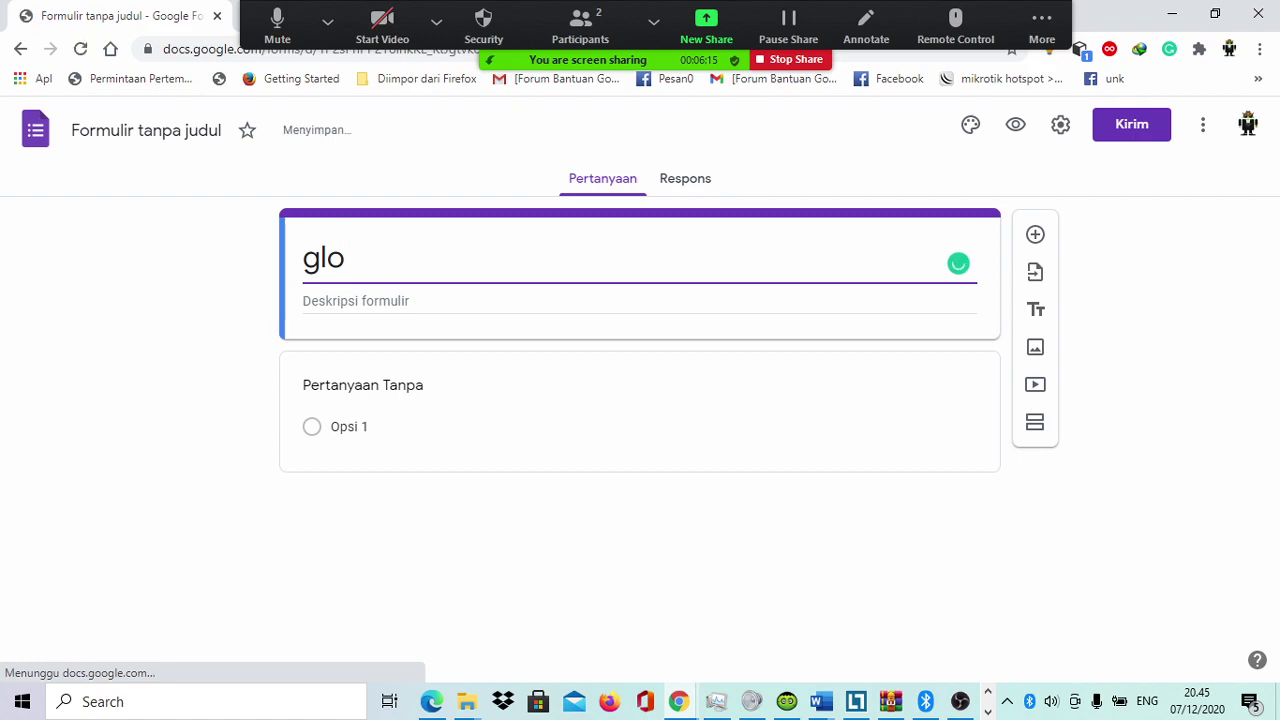
{"action": "key", "text": "BackSpace"}
{"action": "key", "text": "BackSpace"}
{"action": "key", "text": "BackSpace"}
{"action": "type", "text": "Absen"}
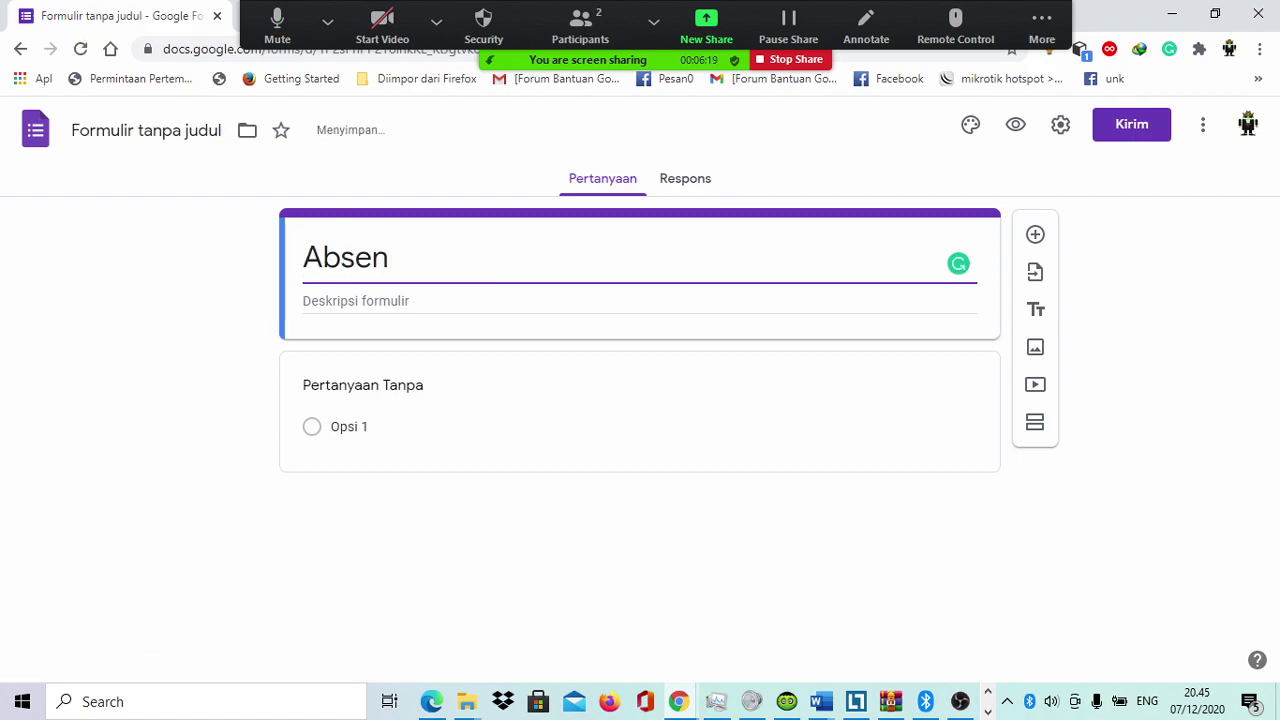
{"action": "left_click", "coordinate": [356, 301]}
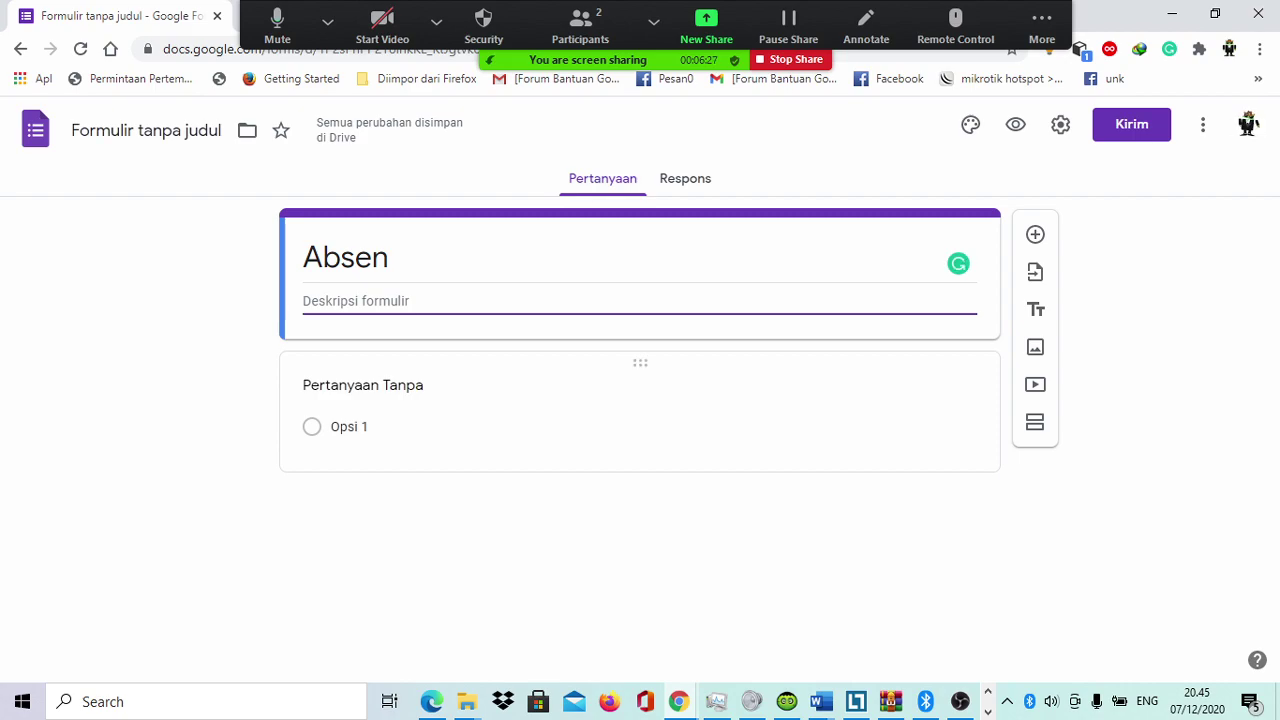
Step: Title the first question 'Nama', keep it as Jawaban singkat, and switch on Wajib diisi
{"action": "left_click", "coordinate": [363, 385]}
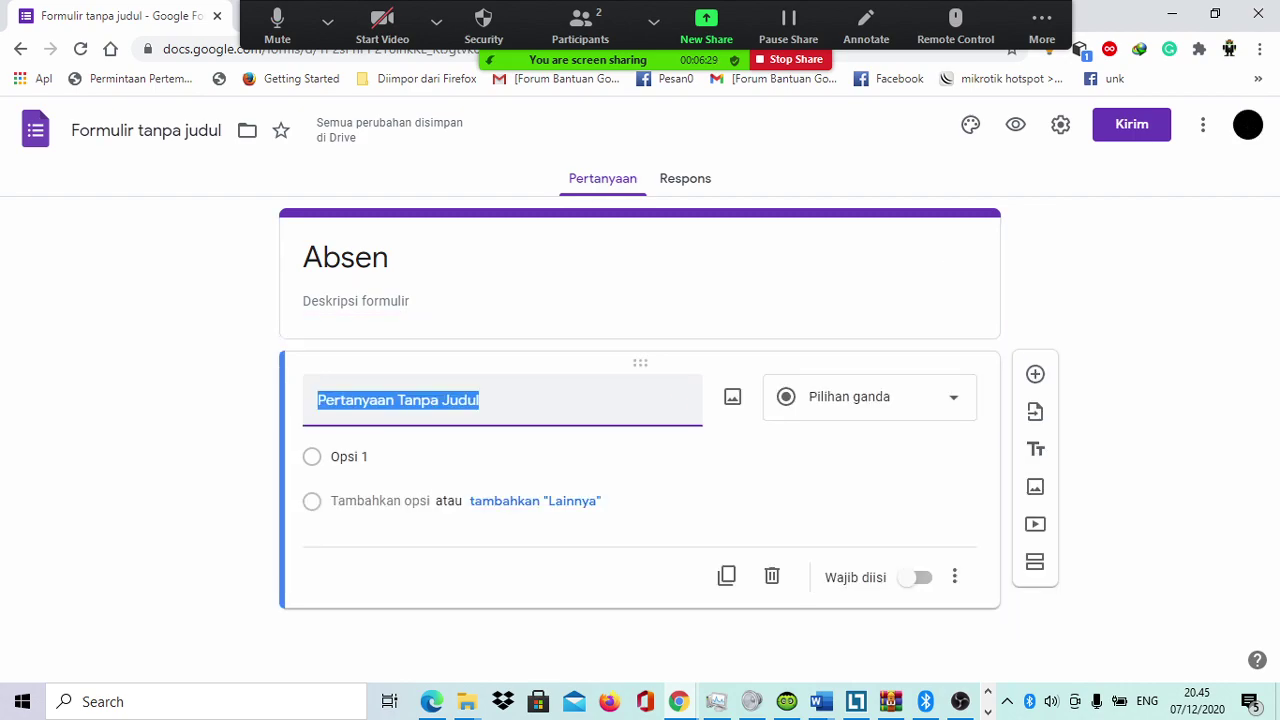
{"action": "type", "text": "Nama"}
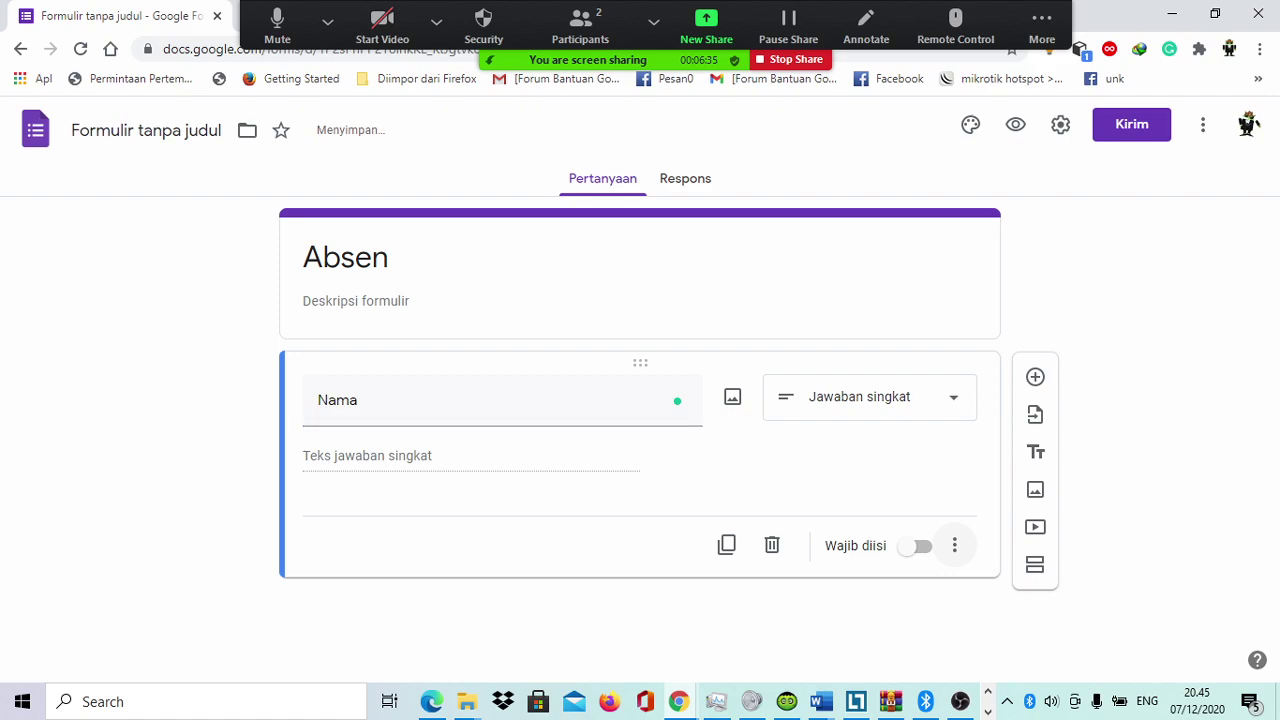
{"action": "left_click", "coordinate": [954, 545]}
{"action": "key", "text": "Escape"}
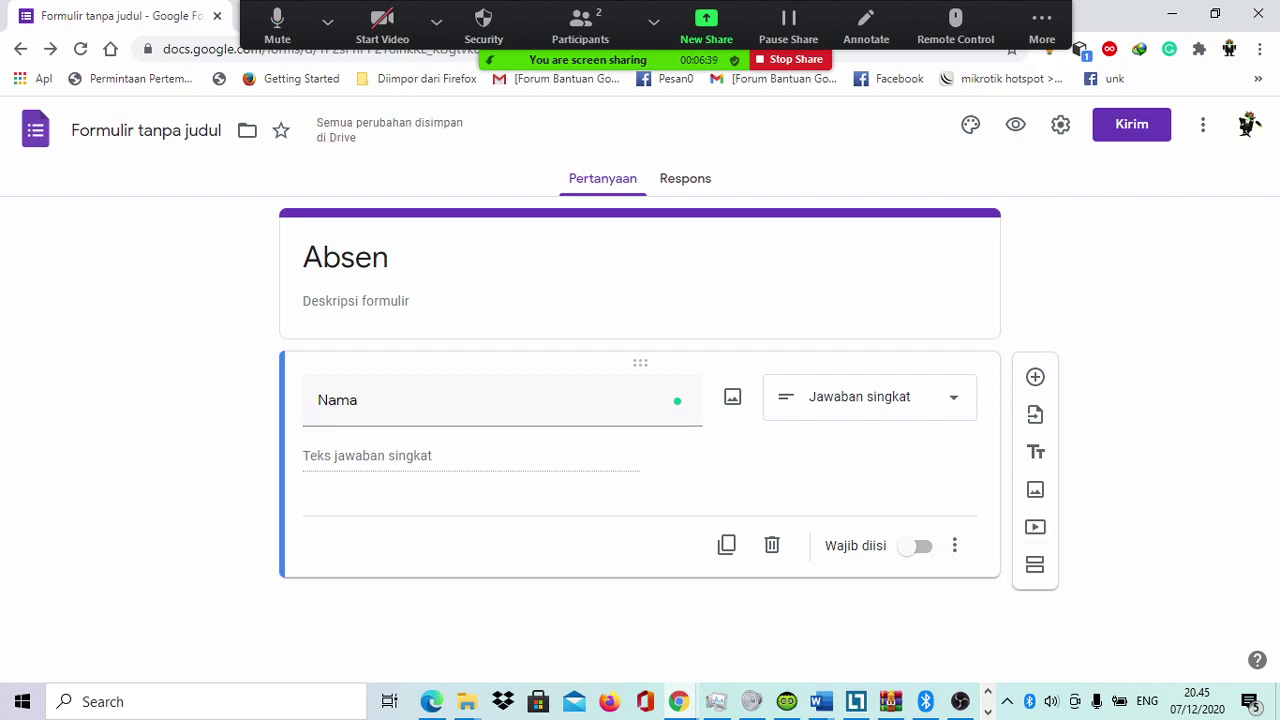
{"action": "left_click", "coordinate": [870, 397]}
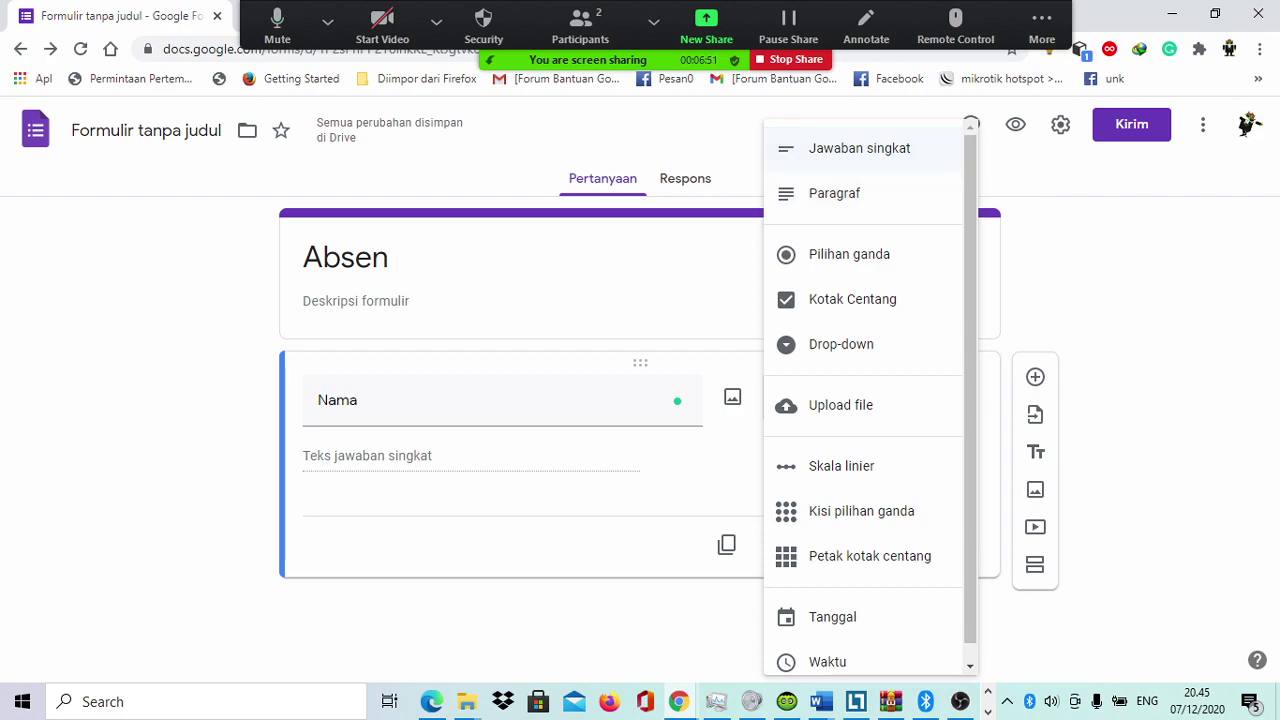
{"action": "scroll", "coordinate": [850, 190], "scroll_direction": "down", "scroll_amount": 1}
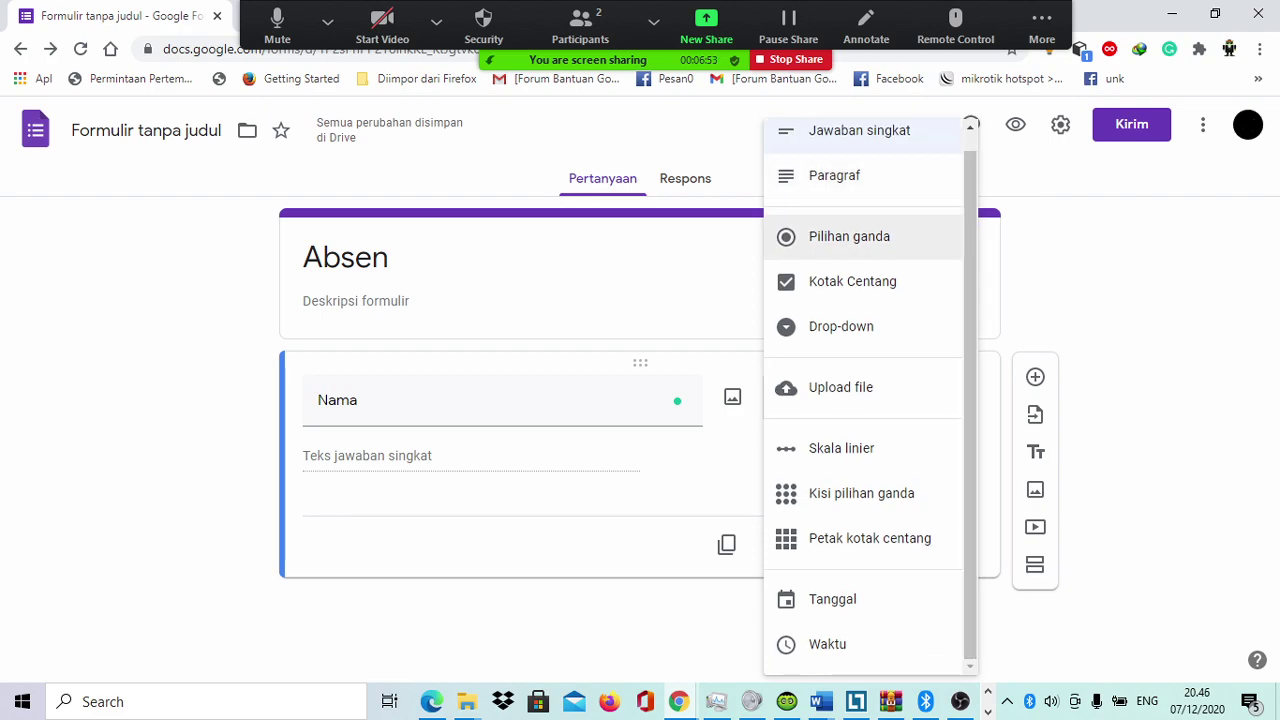
{"action": "key", "text": "Escape"}
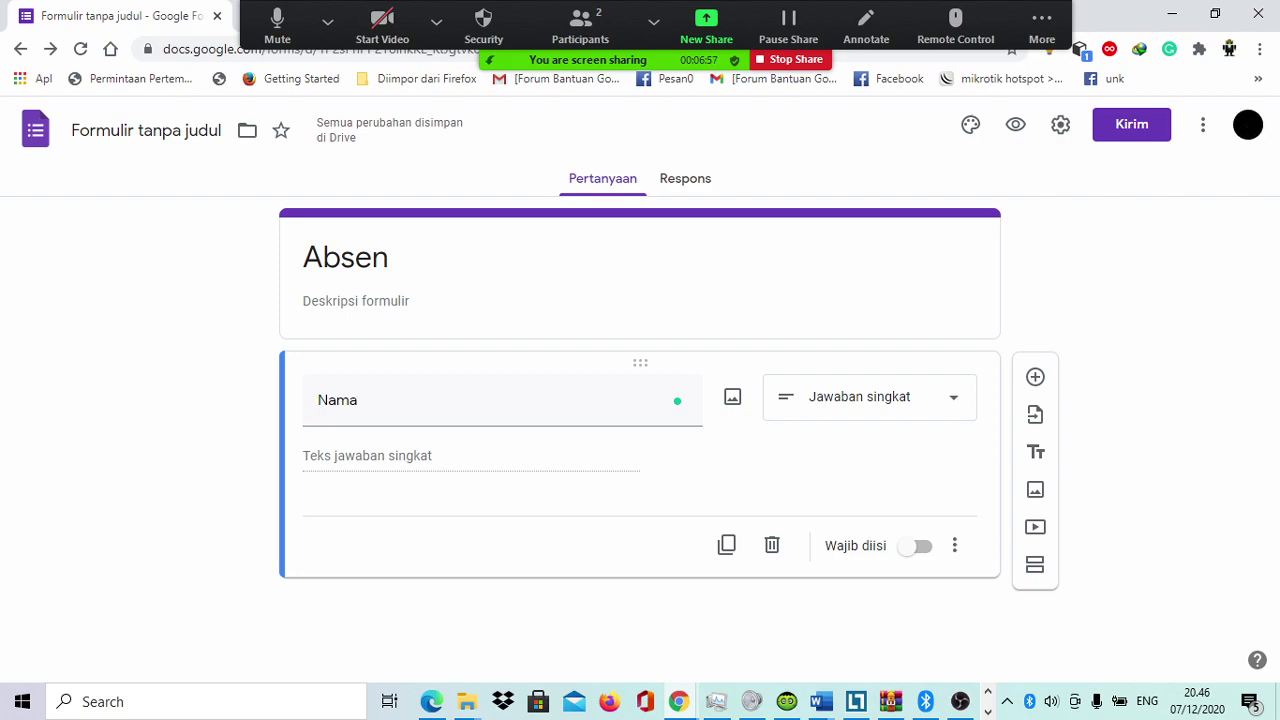
{"action": "left_click", "coordinate": [916, 546]}
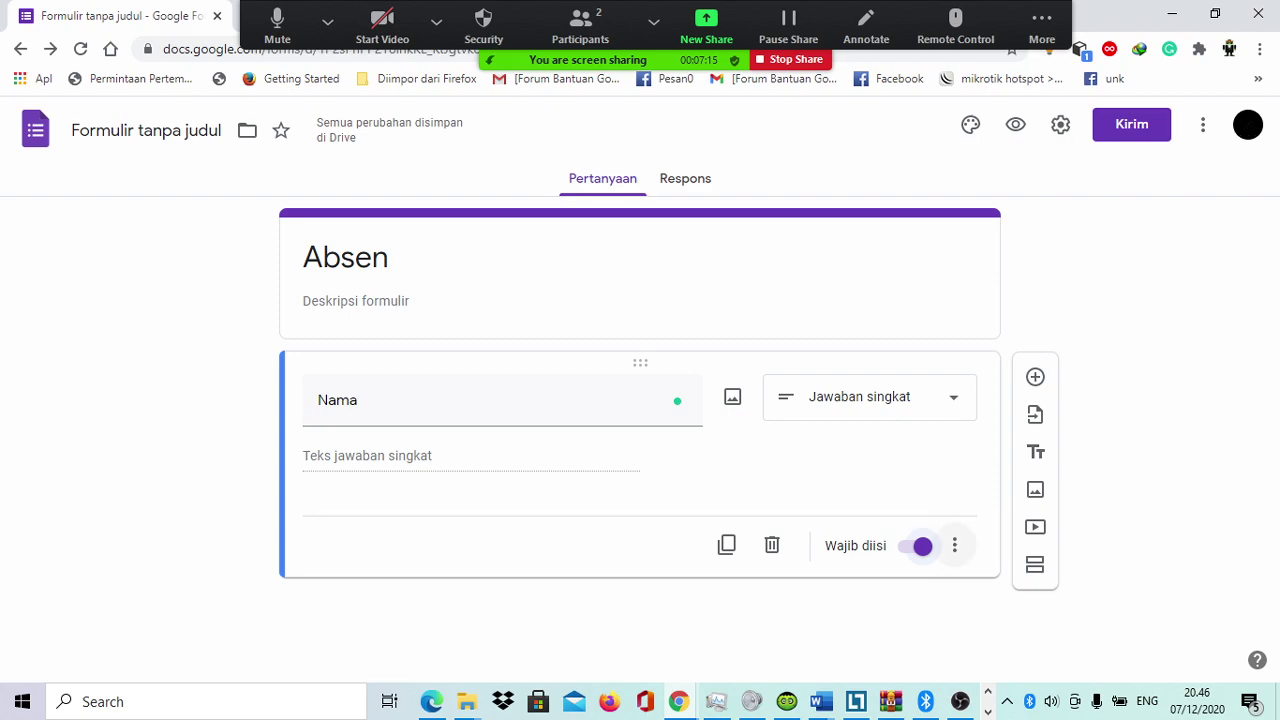
{"action": "left_click", "coordinate": [954, 545]}
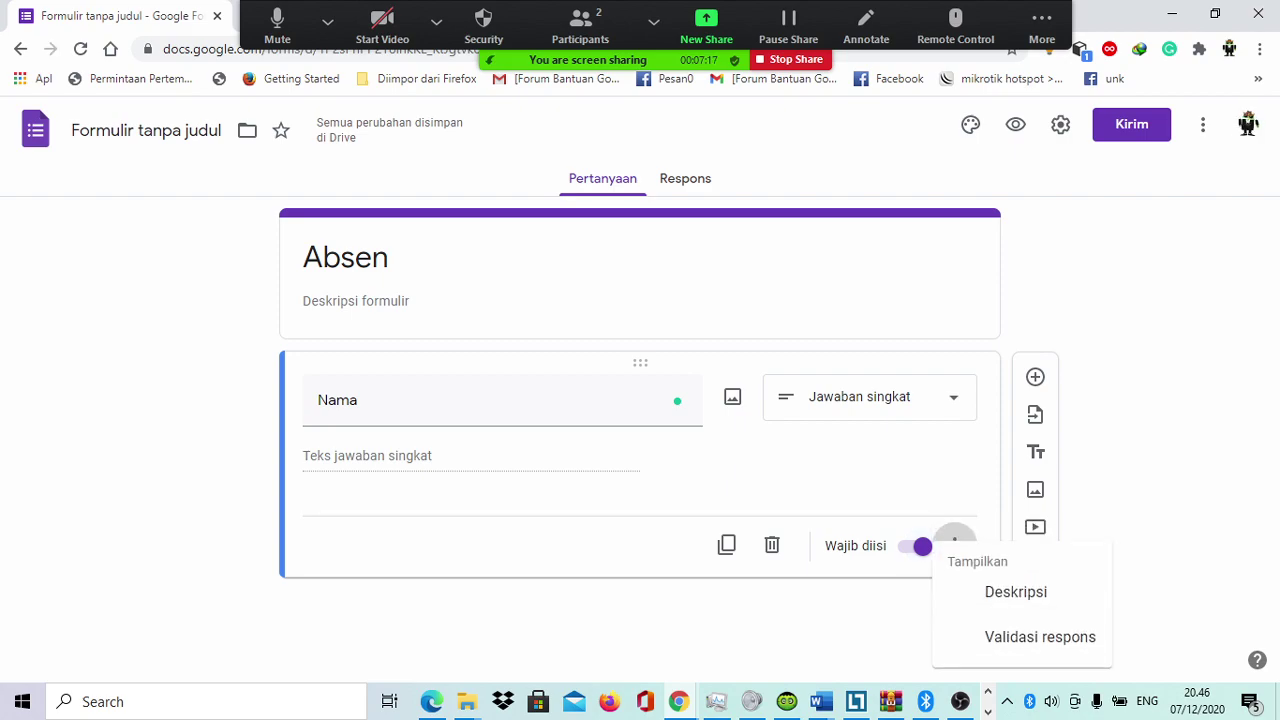
{"action": "left_click", "coordinate": [1203, 124]}
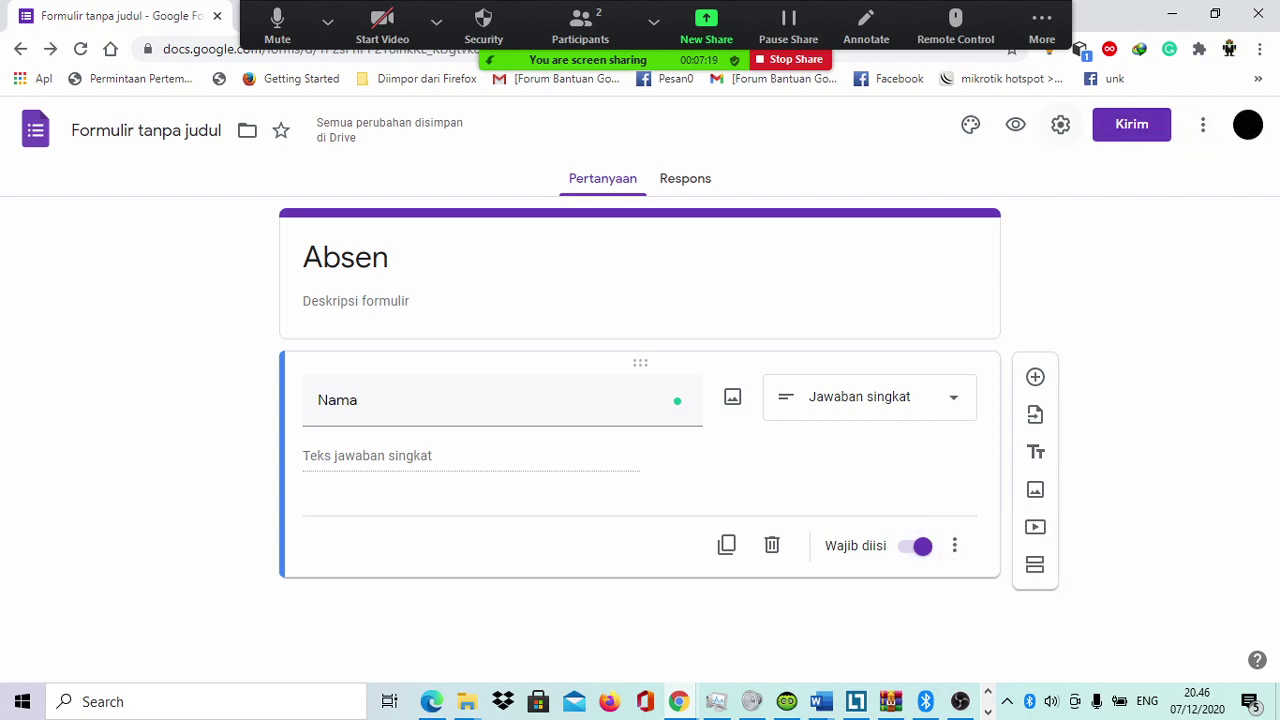
Step: Look through the Umum, Presentasi and Kuis settings tabs twice, cancelling each time without changes
{"action": "left_click", "coordinate": [1060, 124]}
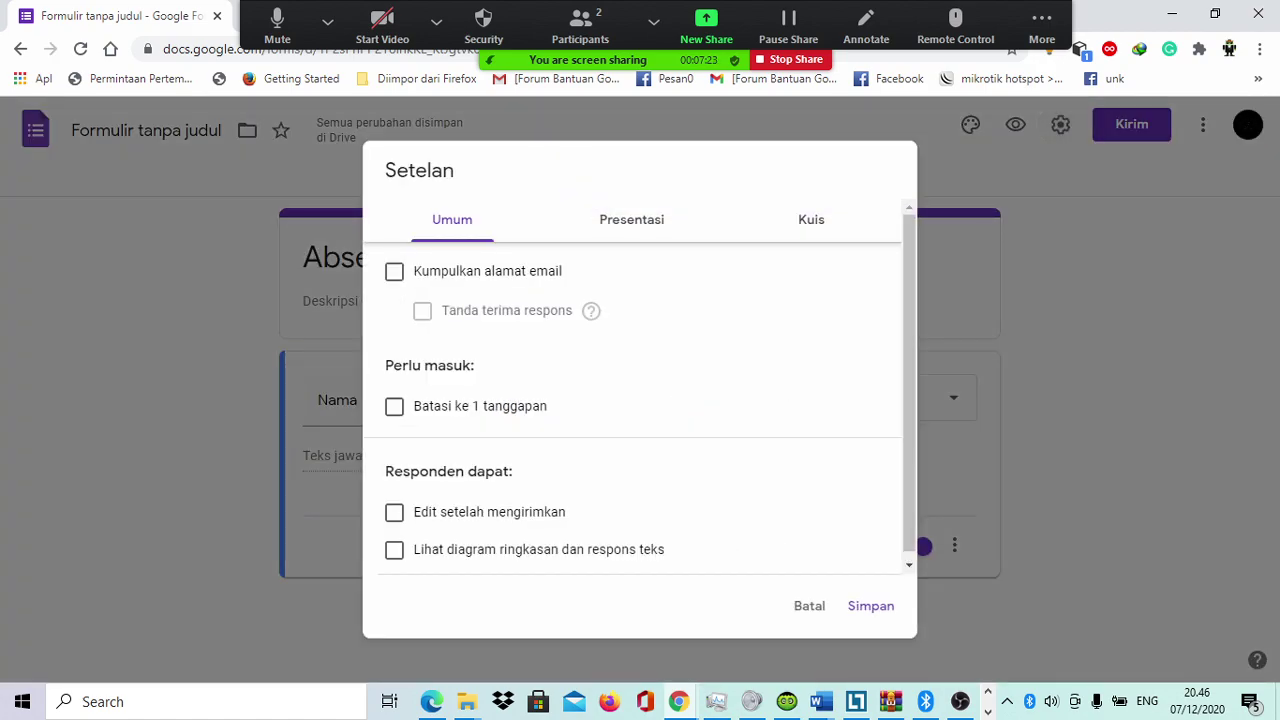
{"action": "scroll", "coordinate": [639, 383], "scroll_direction": "down", "scroll_amount": 1}
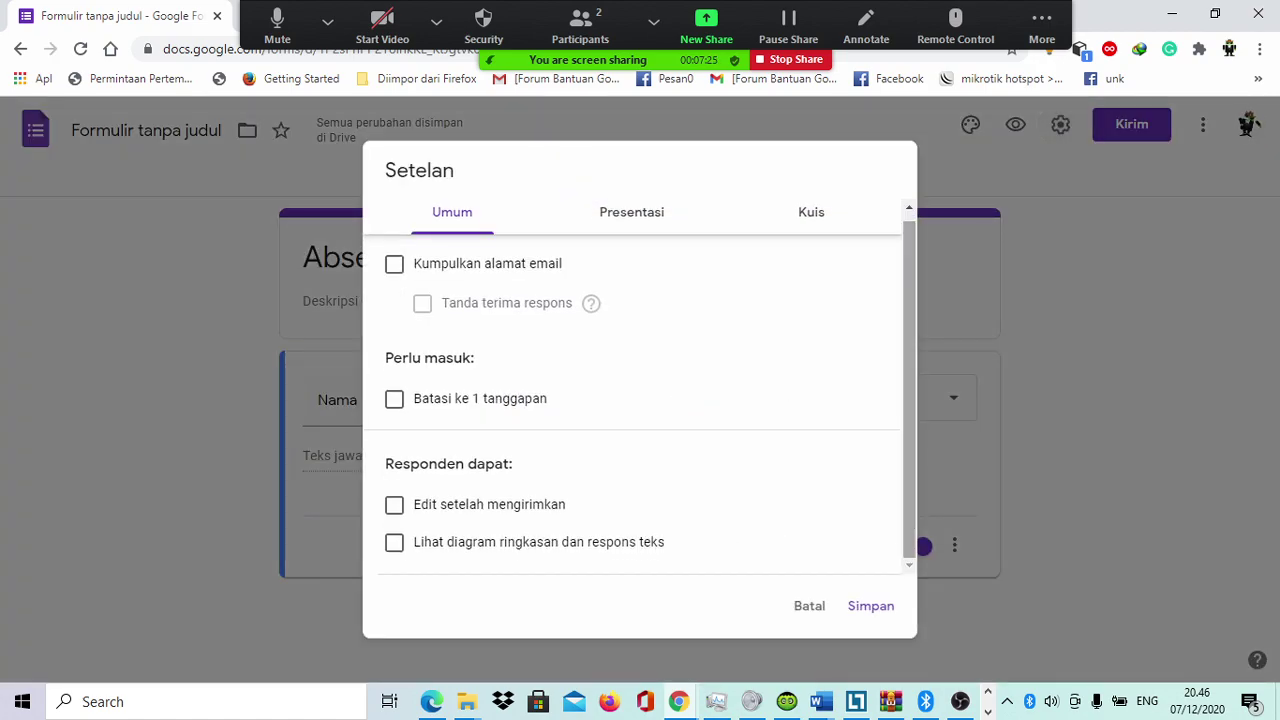
{"action": "left_click", "coordinate": [631, 212]}
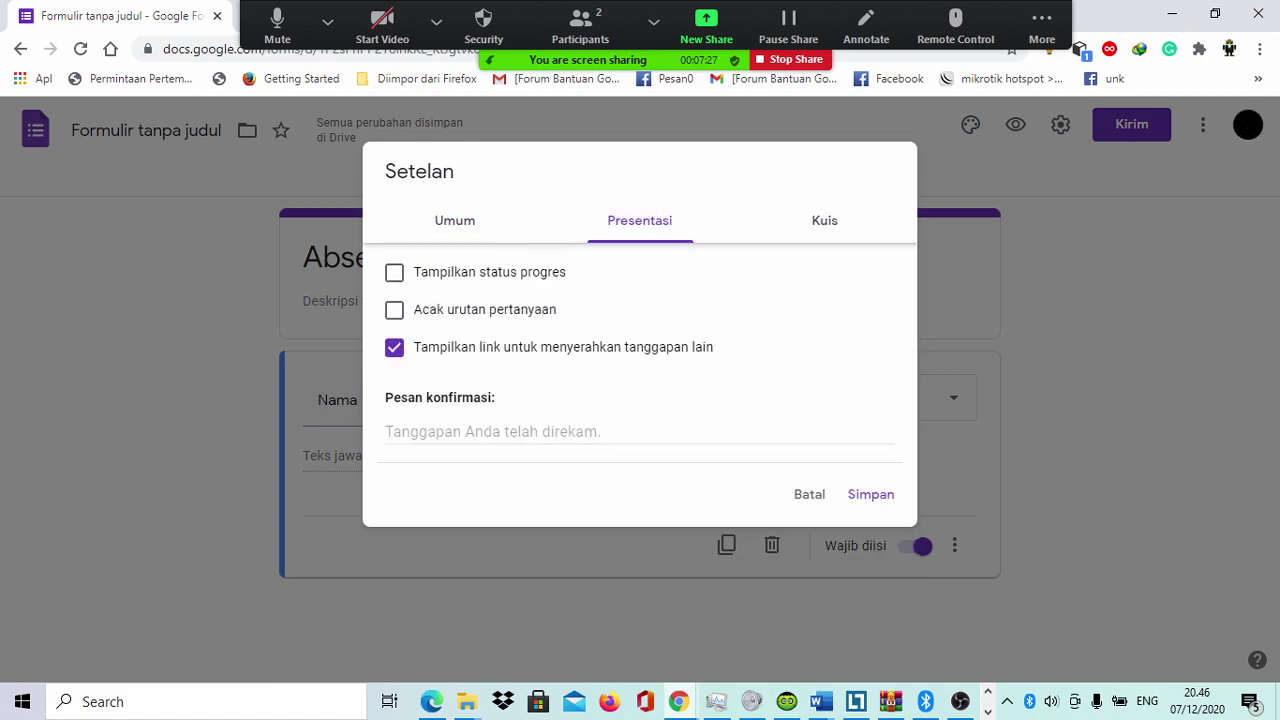
{"action": "left_click", "coordinate": [824, 220]}
{"action": "left_click", "coordinate": [455, 220]}
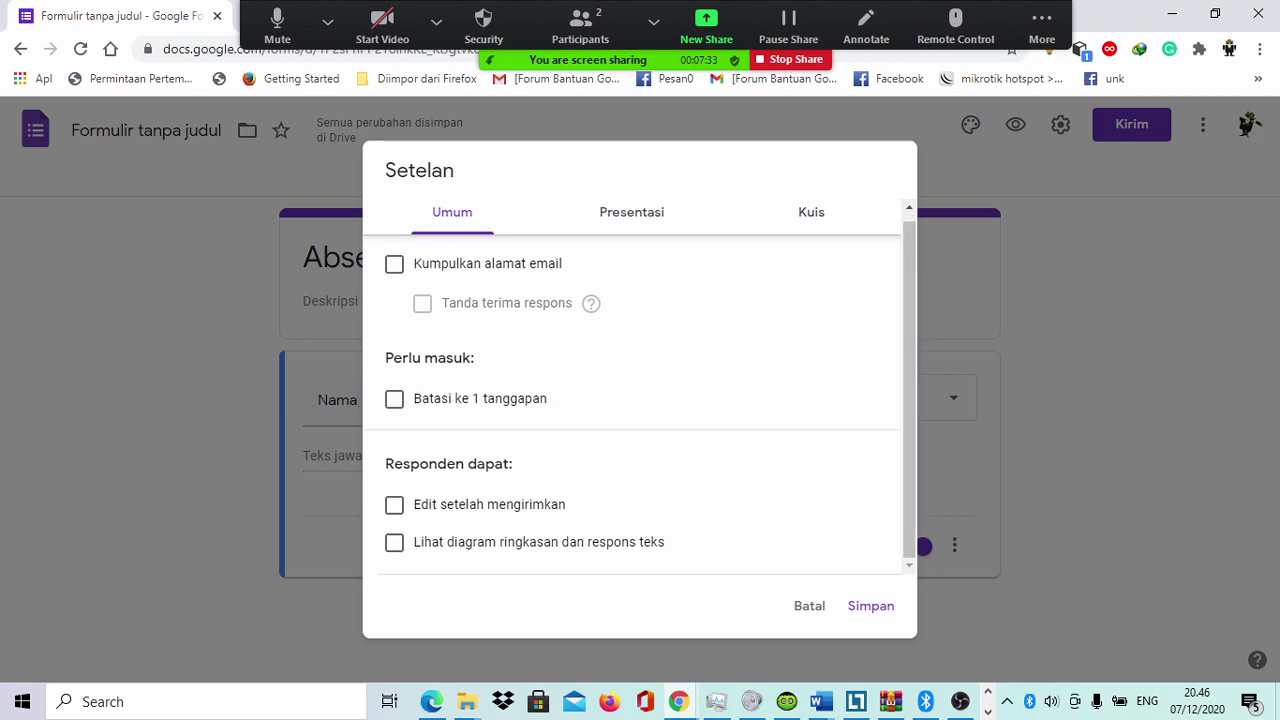
{"action": "left_click", "coordinate": [809, 606]}
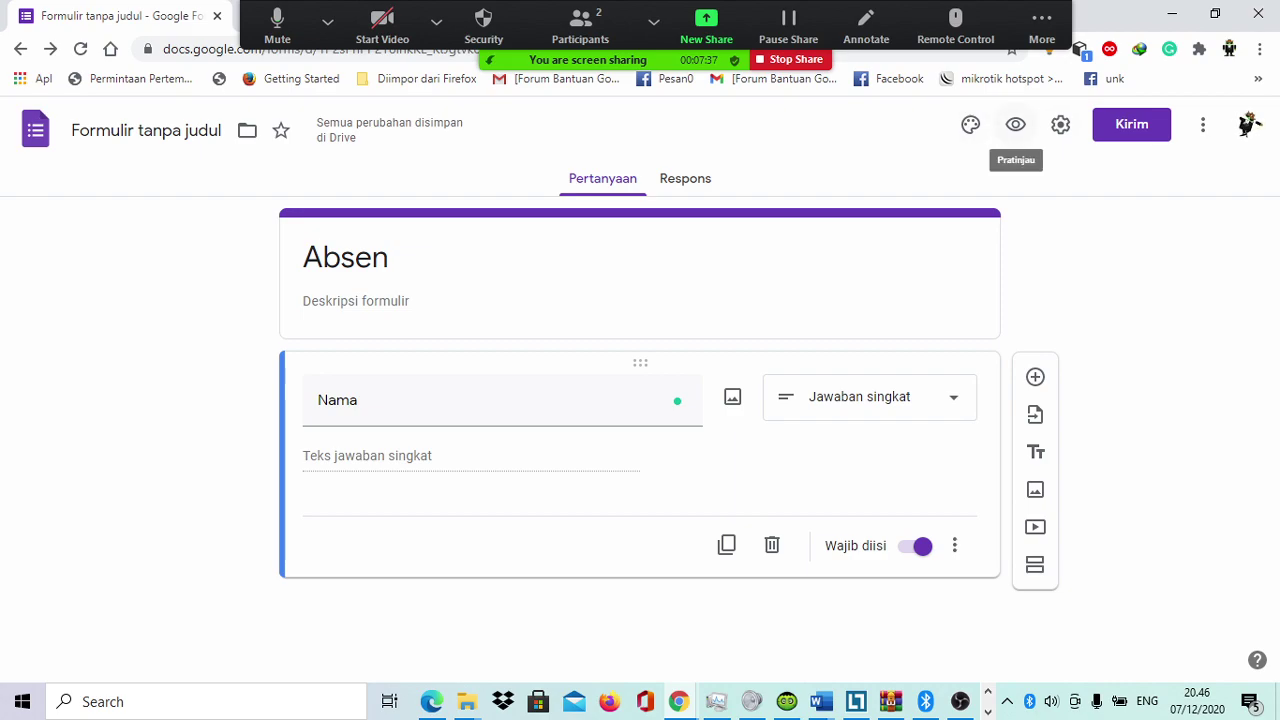
{"action": "left_click", "coordinate": [1060, 124]}
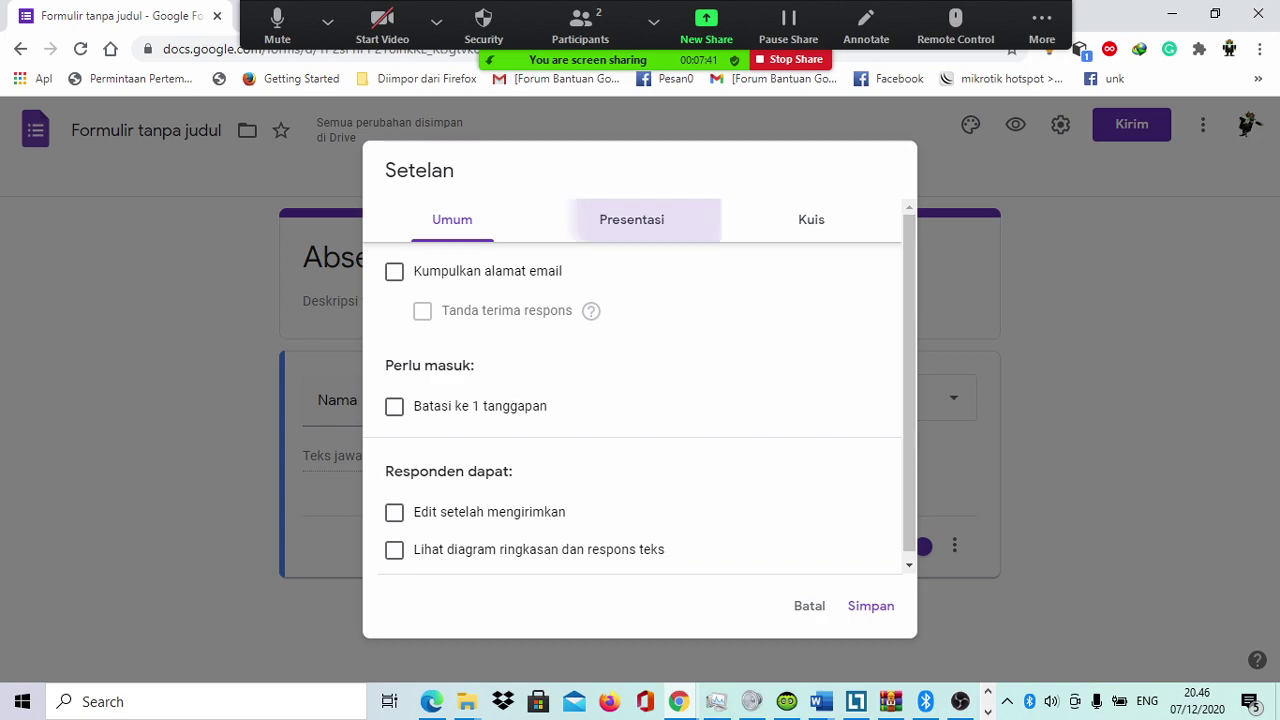
{"action": "left_click", "coordinate": [631, 219]}
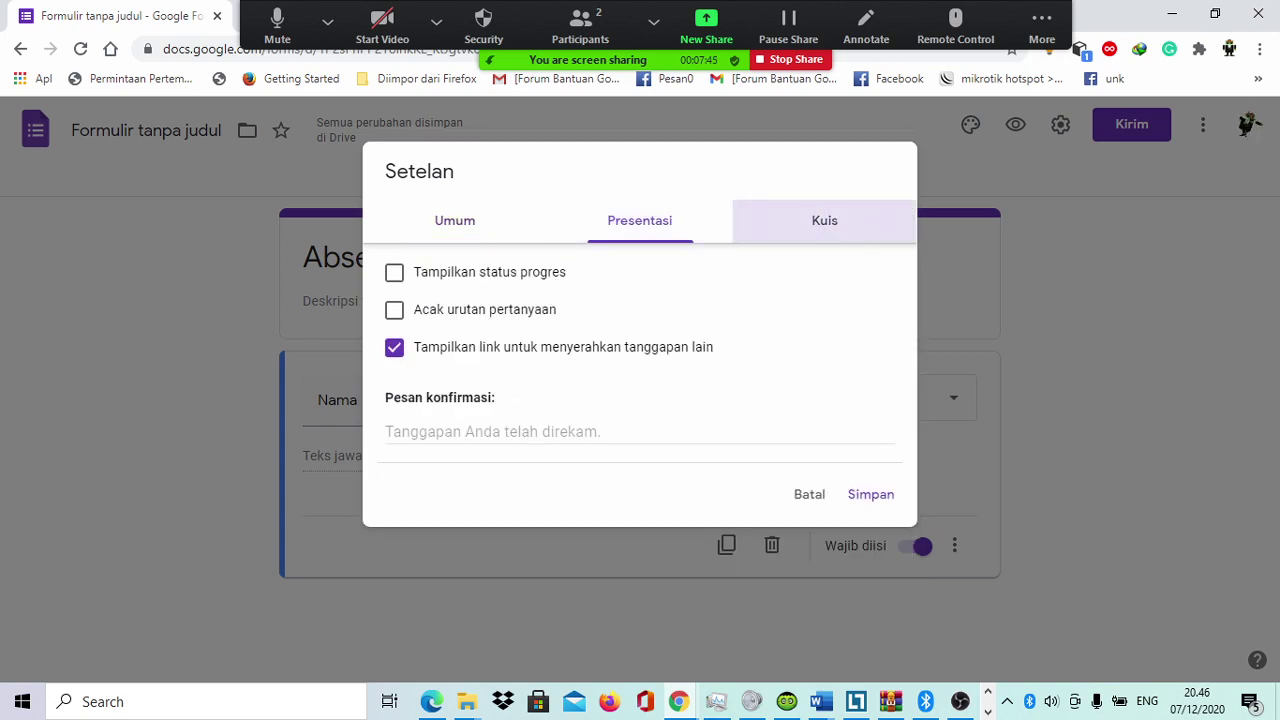
{"action": "left_click", "coordinate": [824, 220]}
{"action": "scroll", "coordinate": [640, 400], "scroll_direction": "down", "scroll_amount": 2}
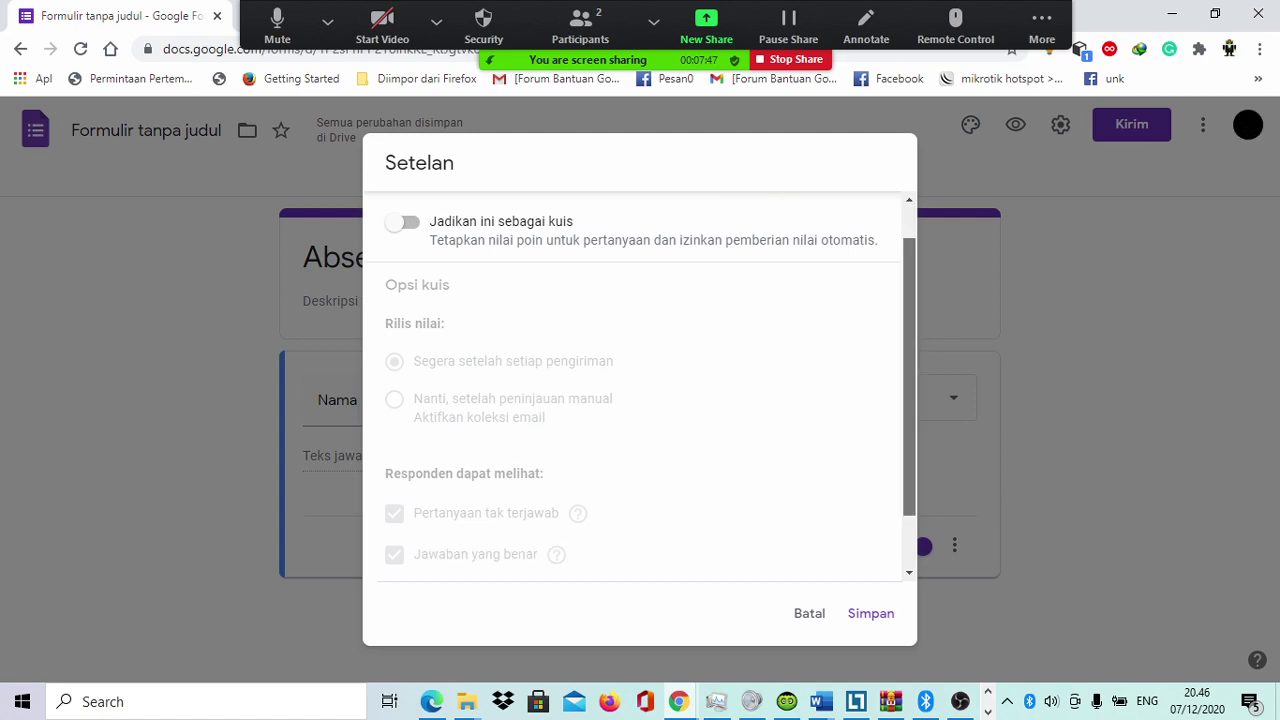
{"action": "left_click", "coordinate": [809, 613]}
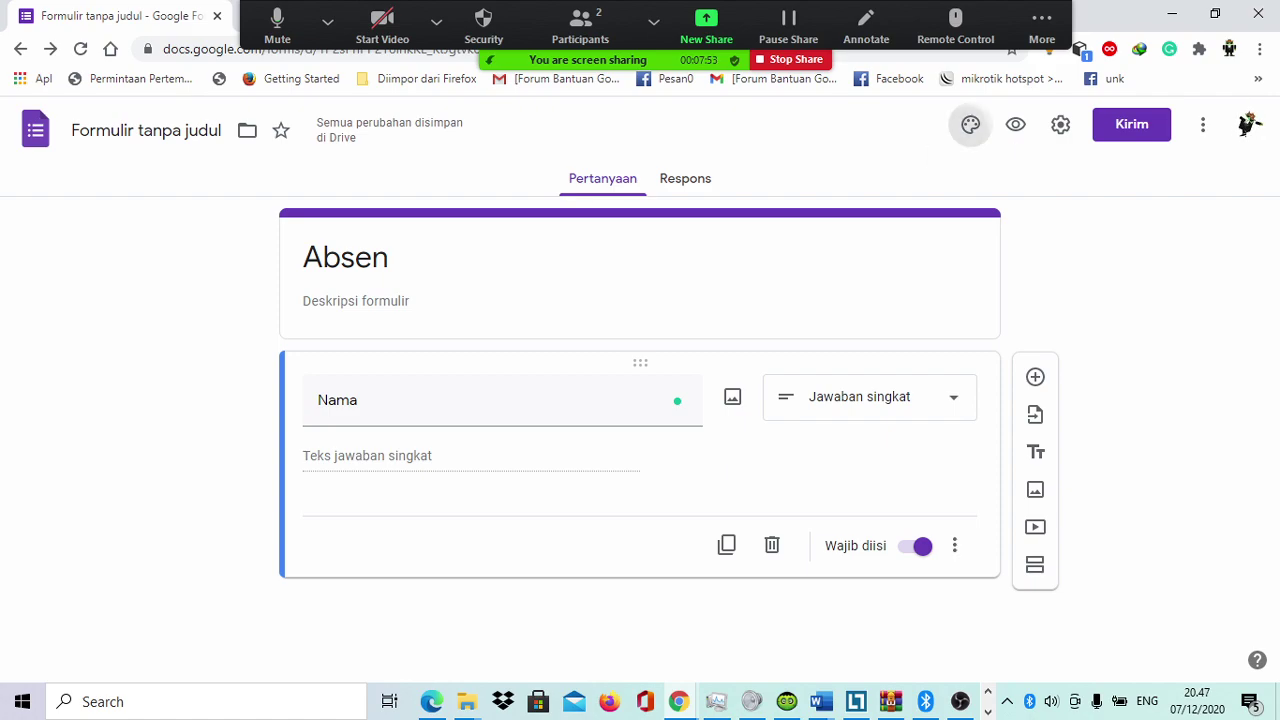
Step: Open the theme options, then preview the form and confirm it won't submit with Nama empty
{"action": "left_click", "coordinate": [970, 124]}
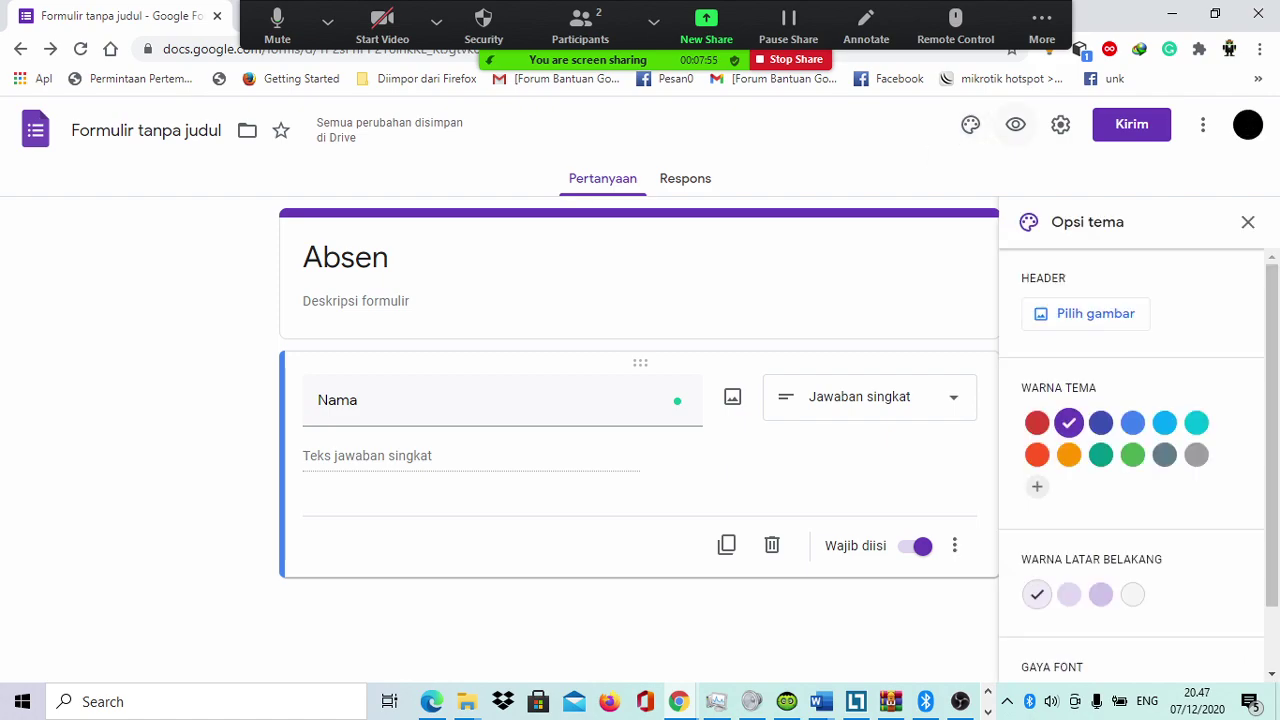
{"action": "left_click", "coordinate": [1015, 124]}
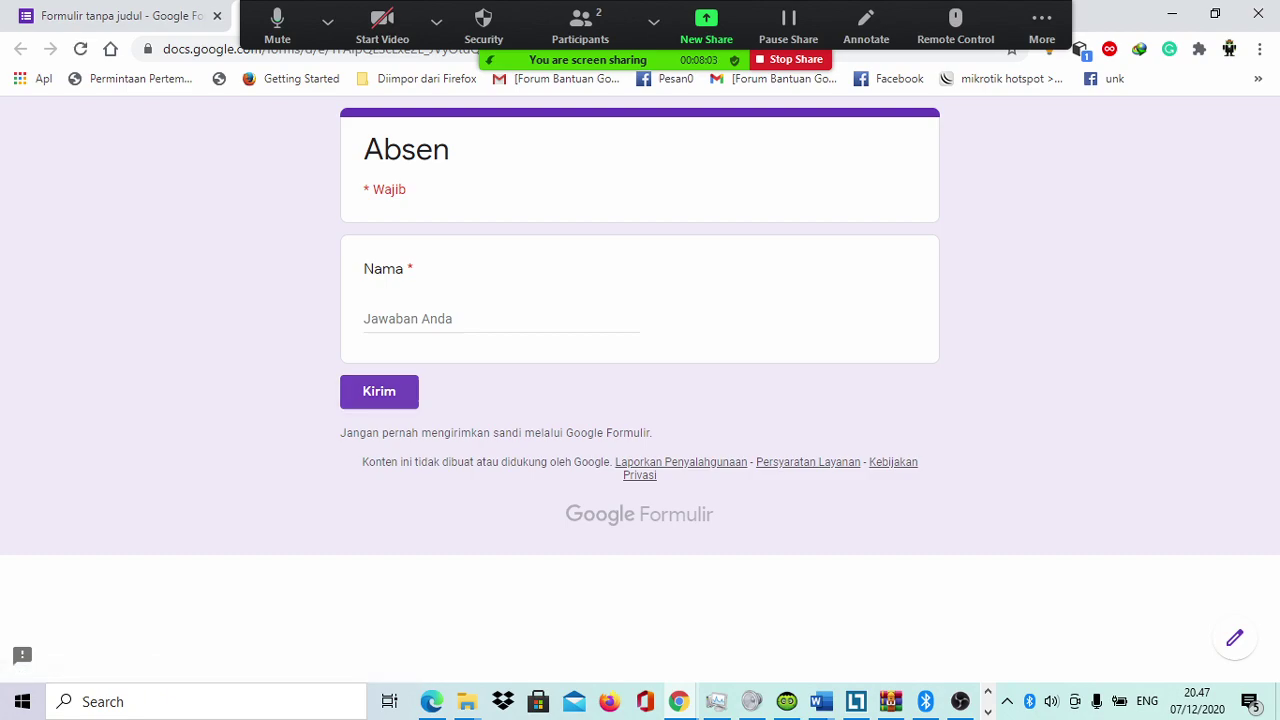
{"action": "left_click", "coordinate": [379, 391]}
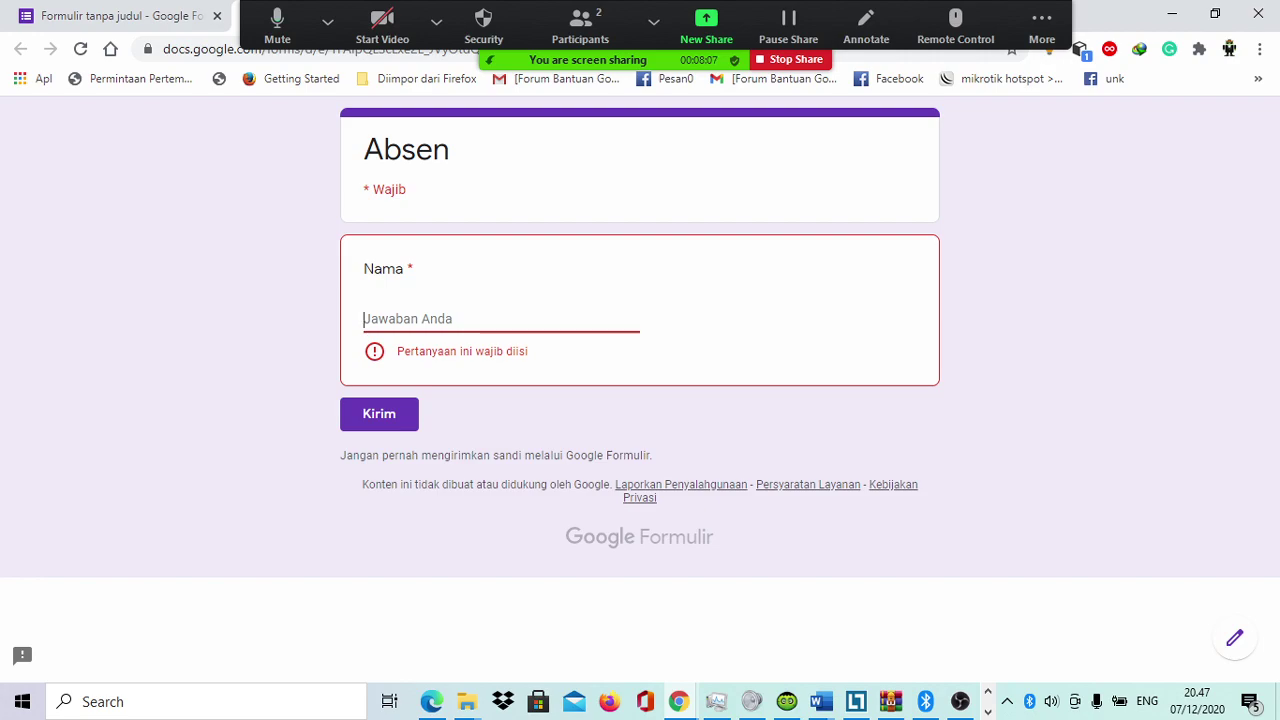
{"action": "key", "text": "ctrl+w"}
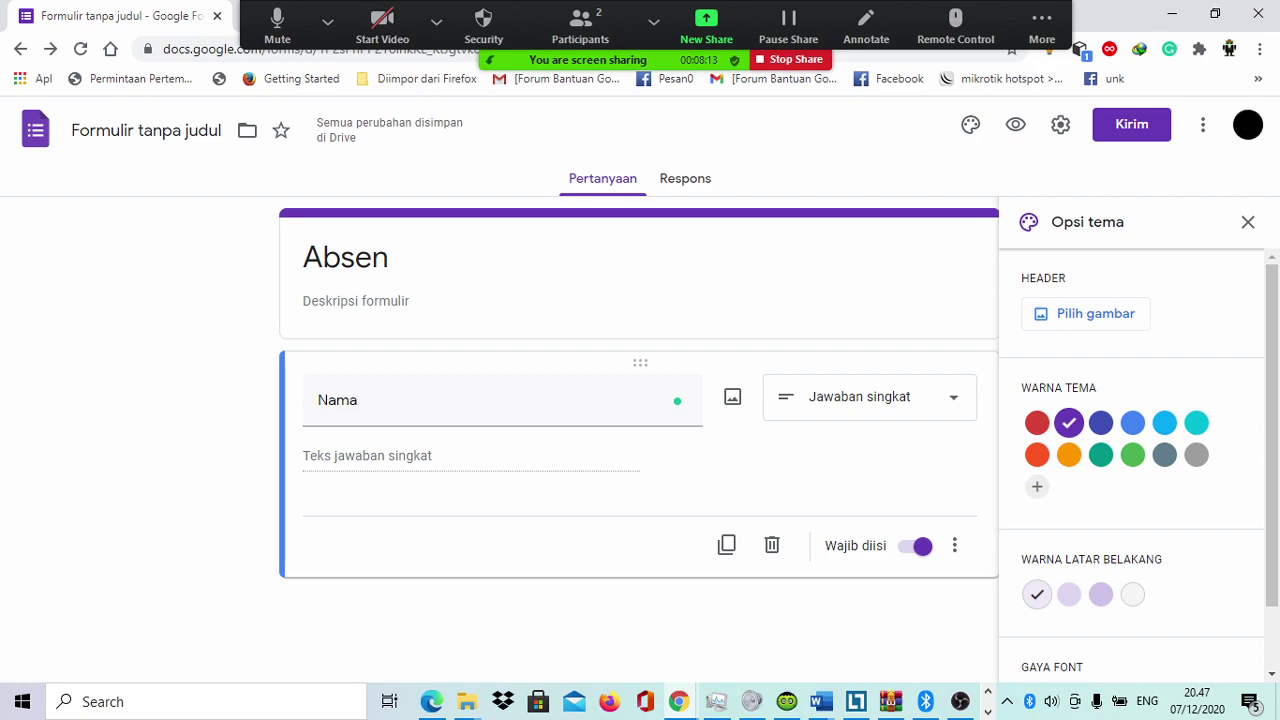
Step: Turn off Menerima tanggapan and preview the closed-form notice respondents would see
{"action": "left_click", "coordinate": [685, 178]}
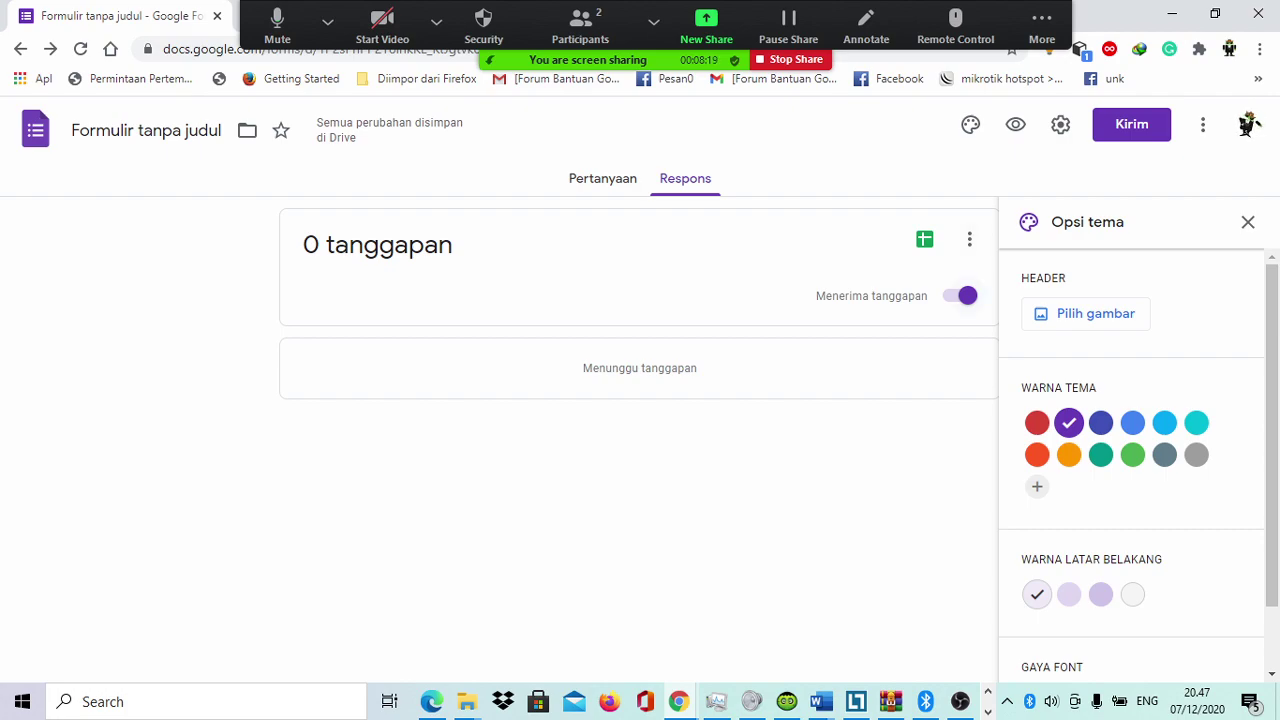
{"action": "left_click", "coordinate": [967, 295]}
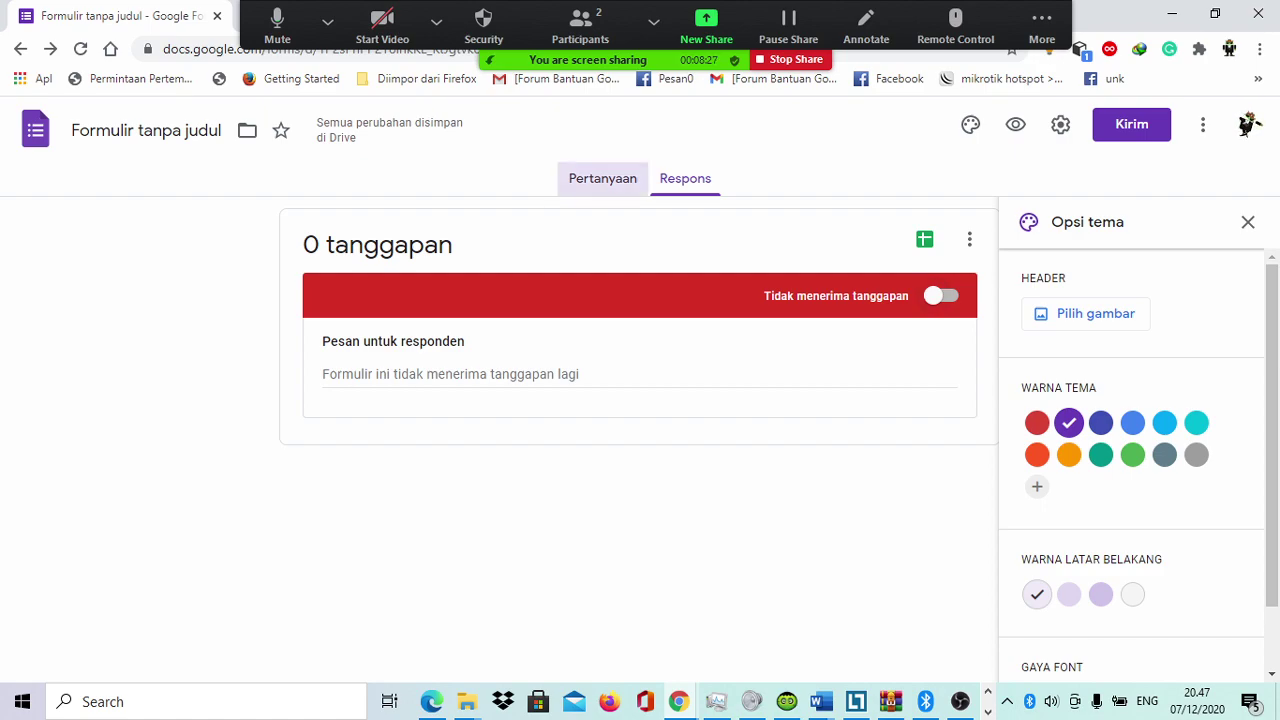
{"action": "left_click", "coordinate": [602, 178]}
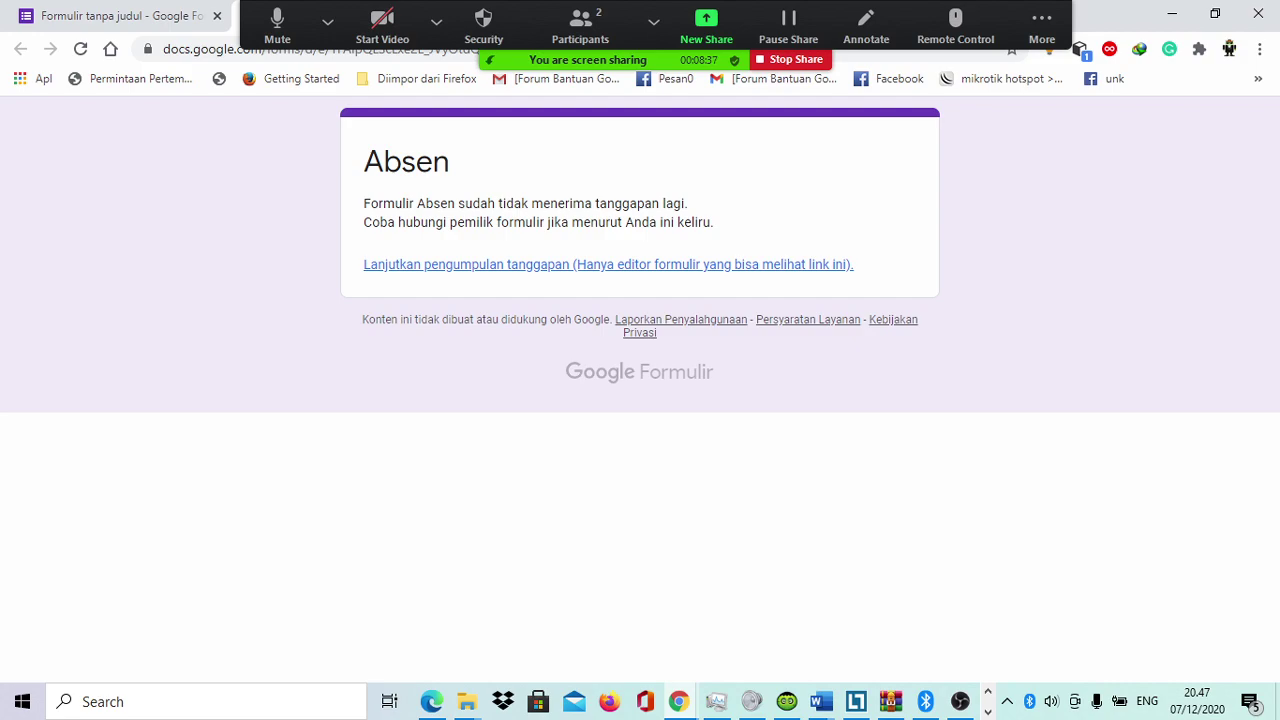
{"action": "key", "text": "alt+Left"}
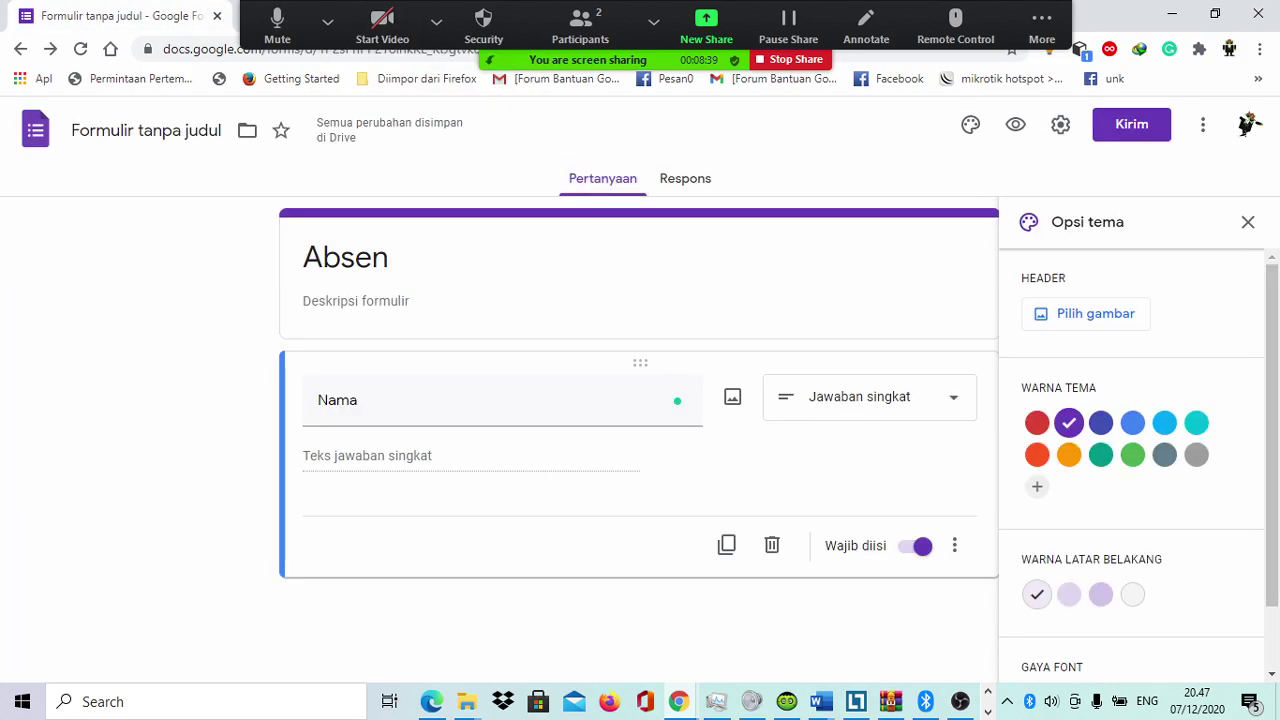
Step: Switch Menerima tanggapan back on and return to the Pertanyaan view
{"action": "left_click", "coordinate": [685, 178]}
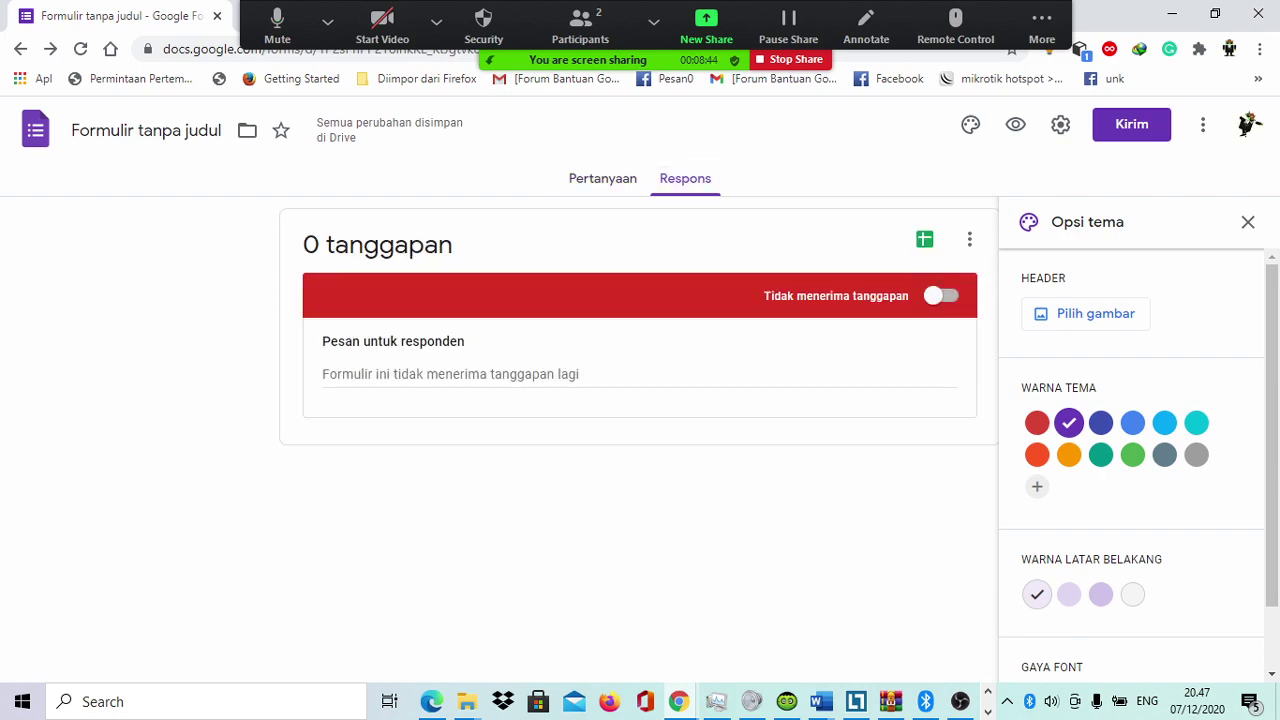
{"action": "left_click", "coordinate": [941, 295]}
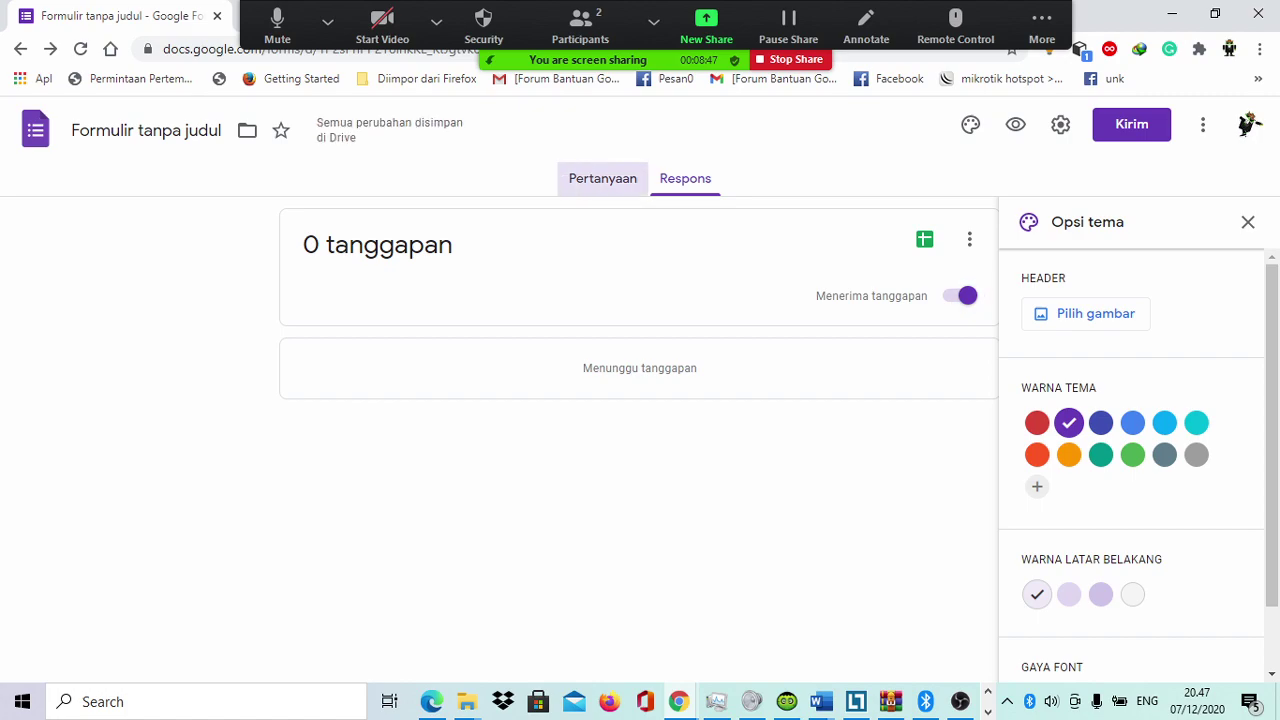
{"action": "left_click", "coordinate": [602, 178]}
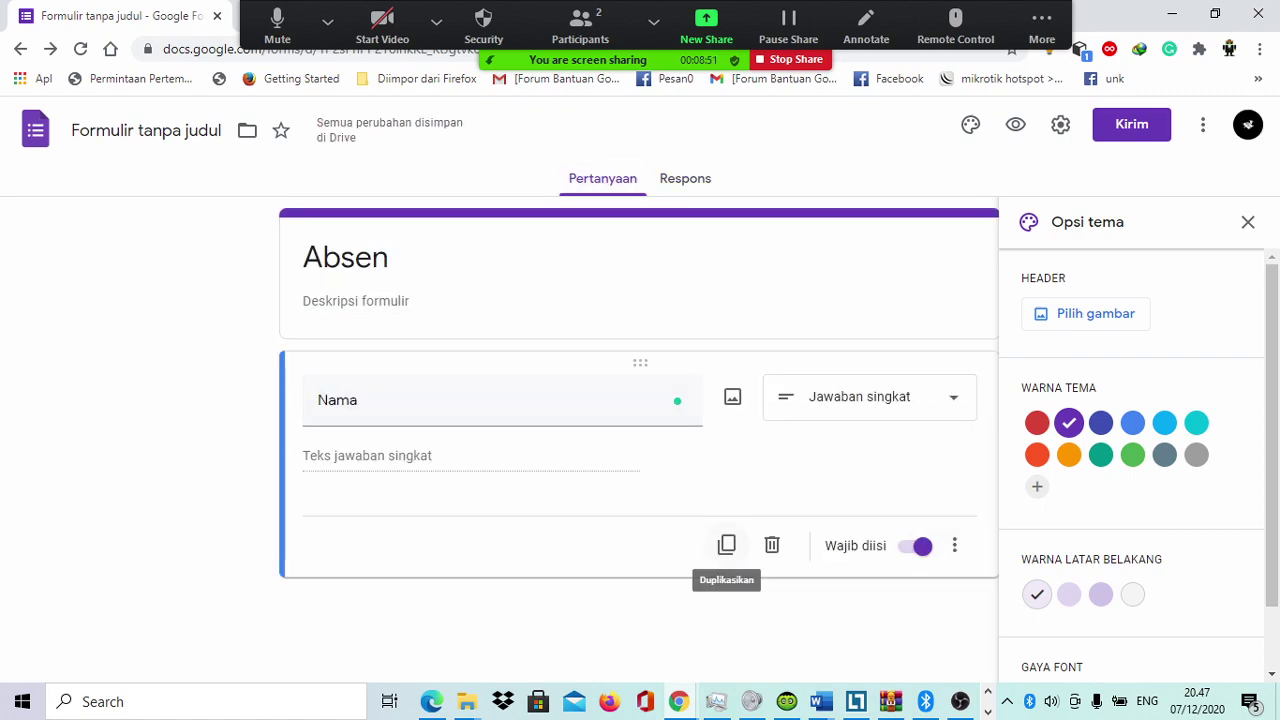
Step: Duplicate the Nama question, retitle the copy 'Absensi', and make it Pilihan ganda
{"action": "left_click", "coordinate": [726, 545]}
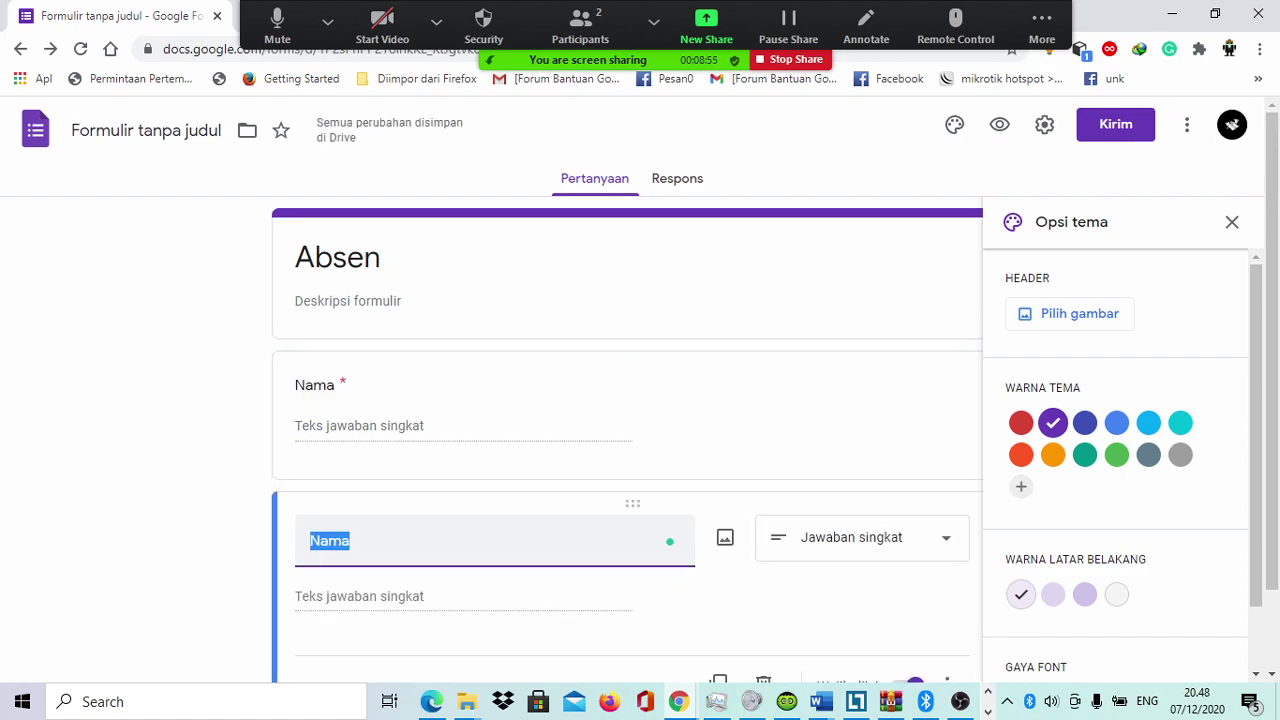
{"action": "type", "text": "Ha"}
{"action": "key", "text": "BackSpace"}
{"action": "key", "text": "BackSpace"}
{"action": "type", "text": "A"}
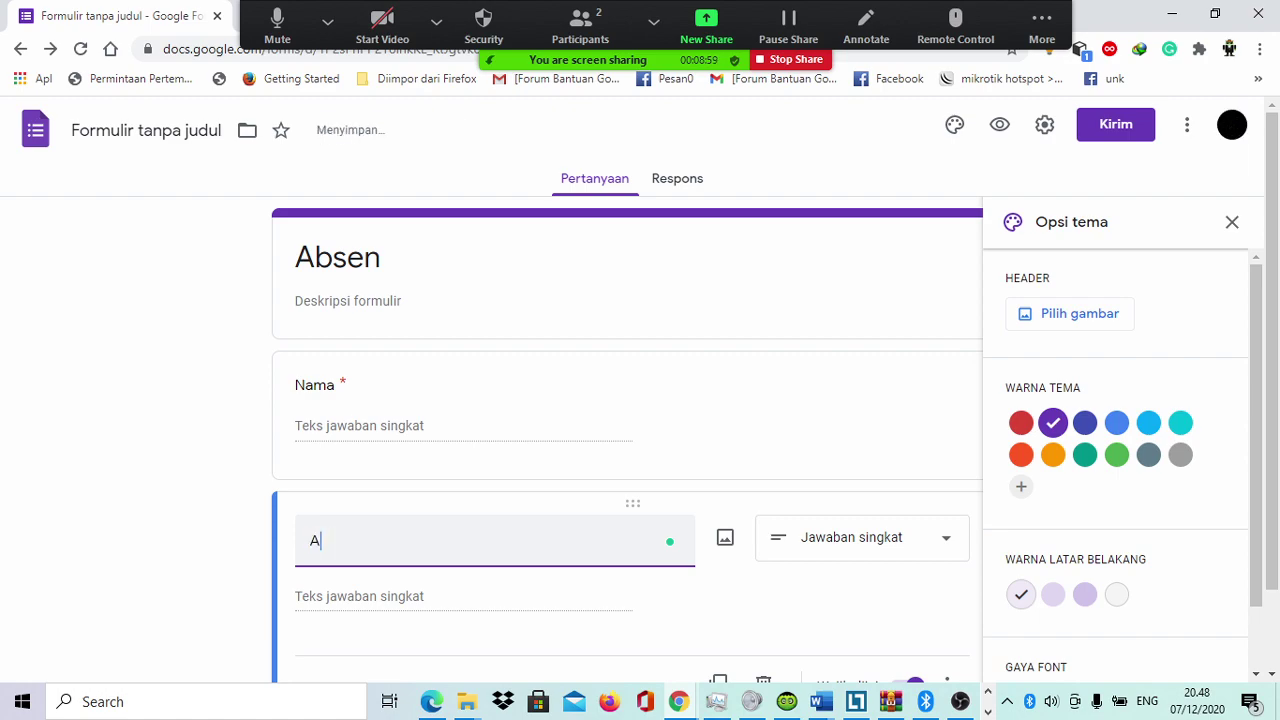
{"action": "type", "text": "bsensi"}
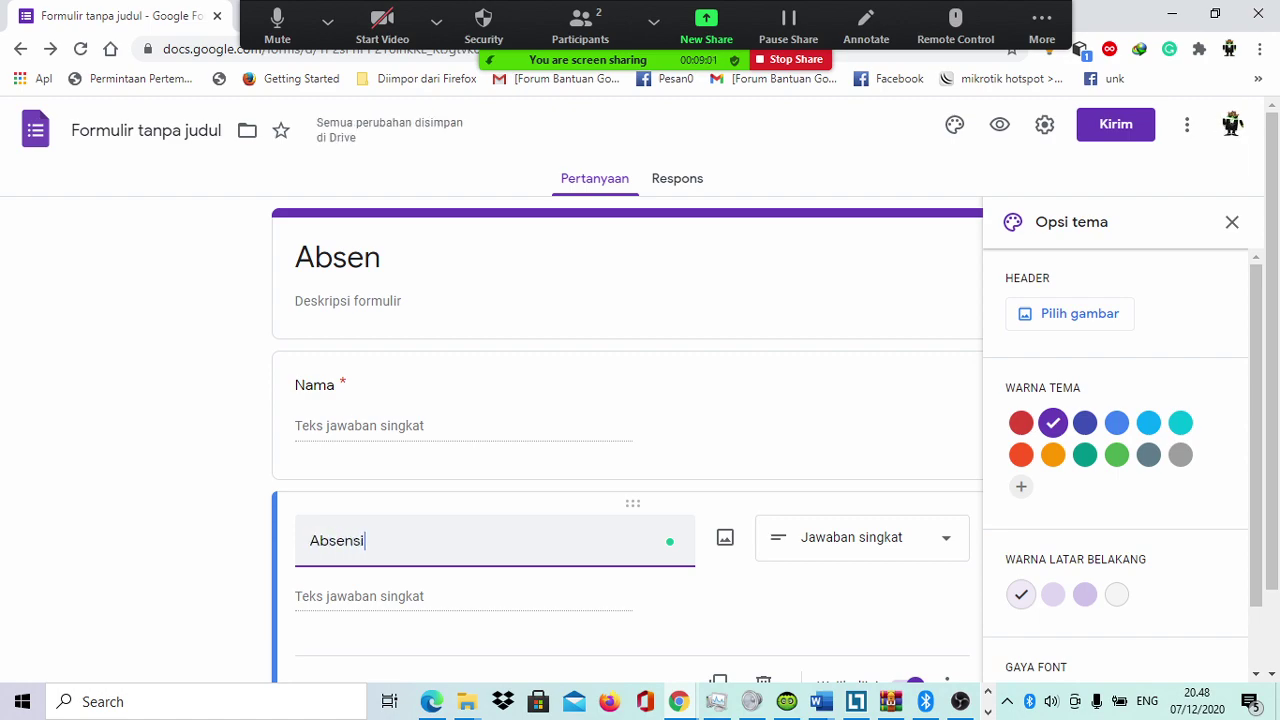
{"action": "left_click", "coordinate": [862, 537]}
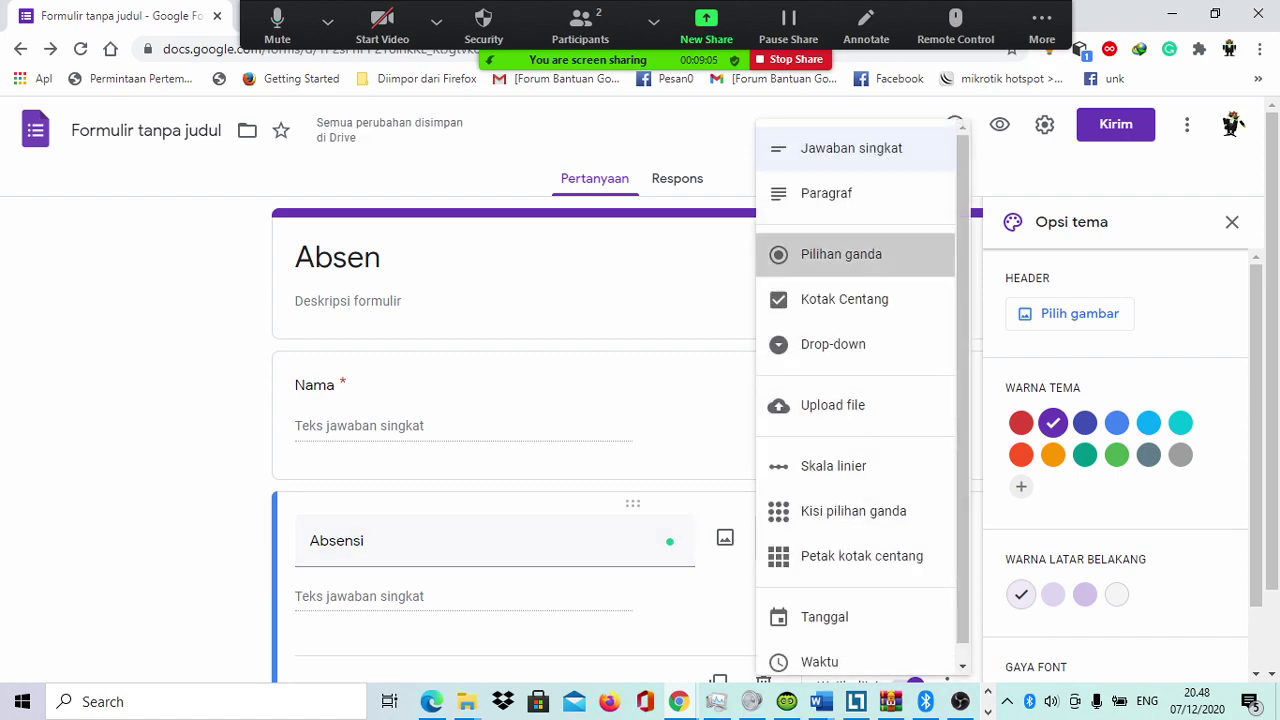
{"action": "left_click", "coordinate": [841, 254]}
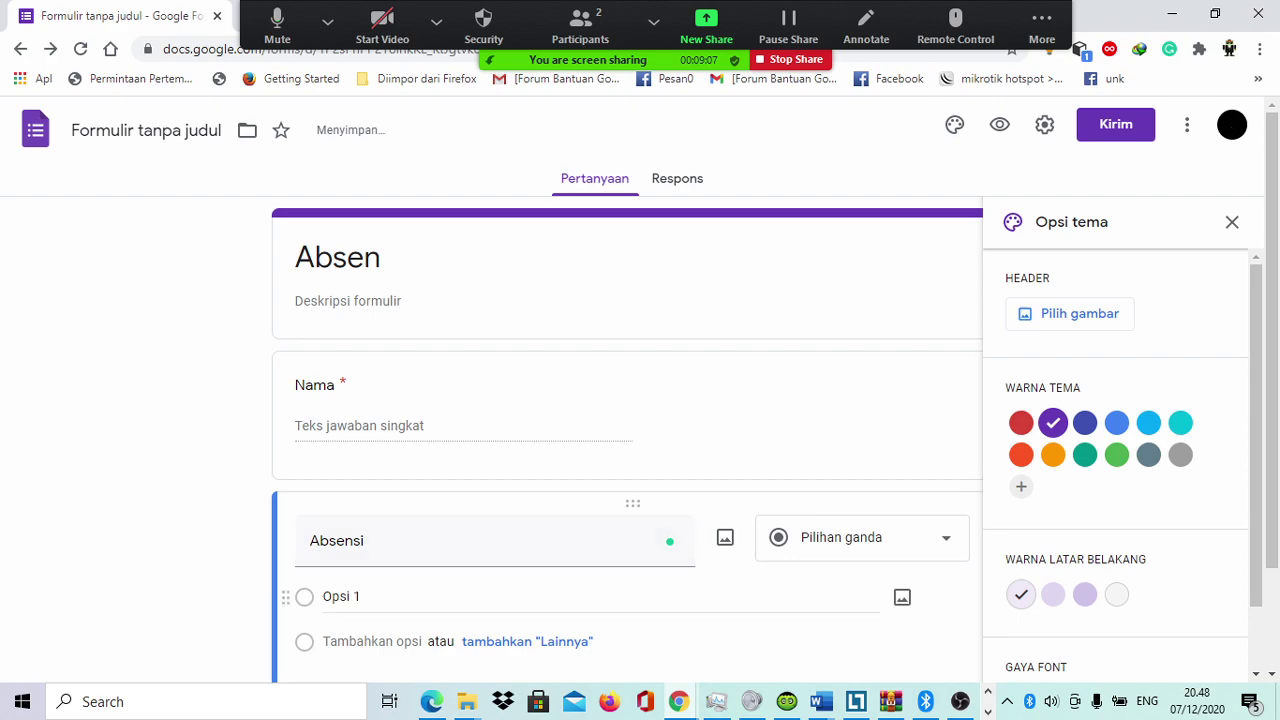
Step: Enter the answer options 'Hadir' and 'Tidak Hadir' for Absensi
{"action": "type", "text": "H"}
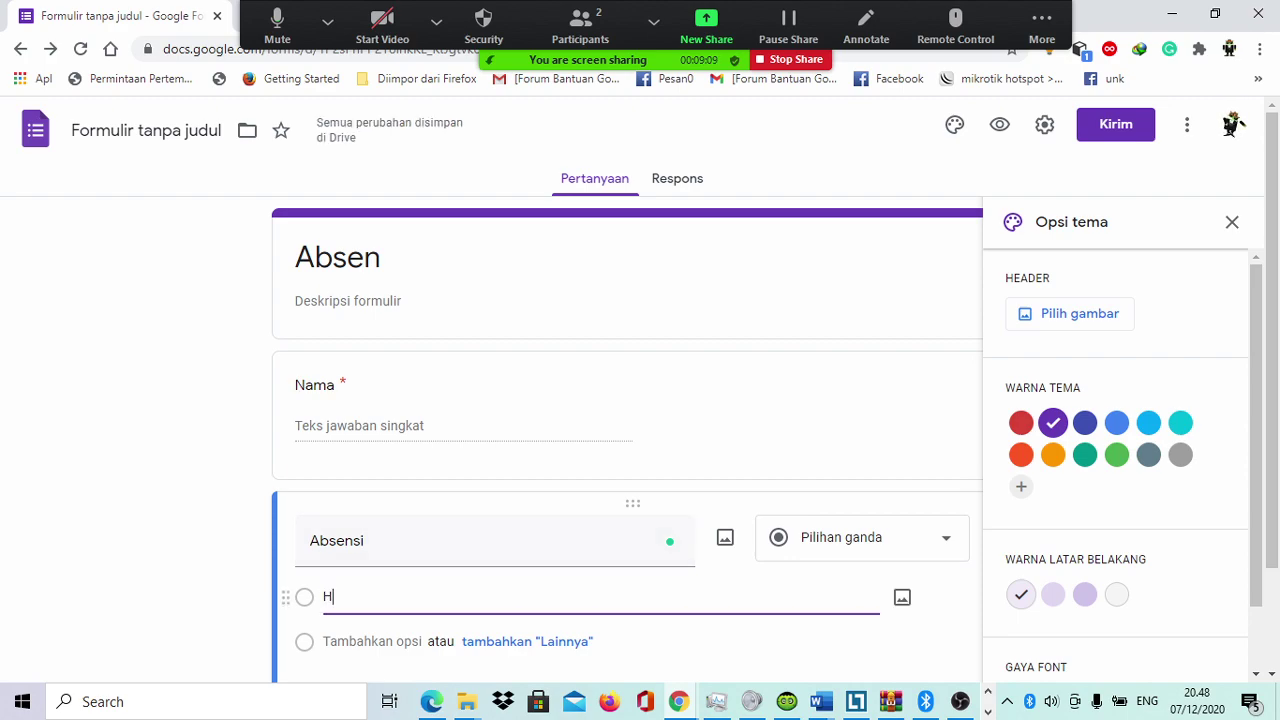
{"action": "type", "text": "adir"}
{"action": "left_click", "coordinate": [330, 641]}
{"action": "type", "text": "Tida"}
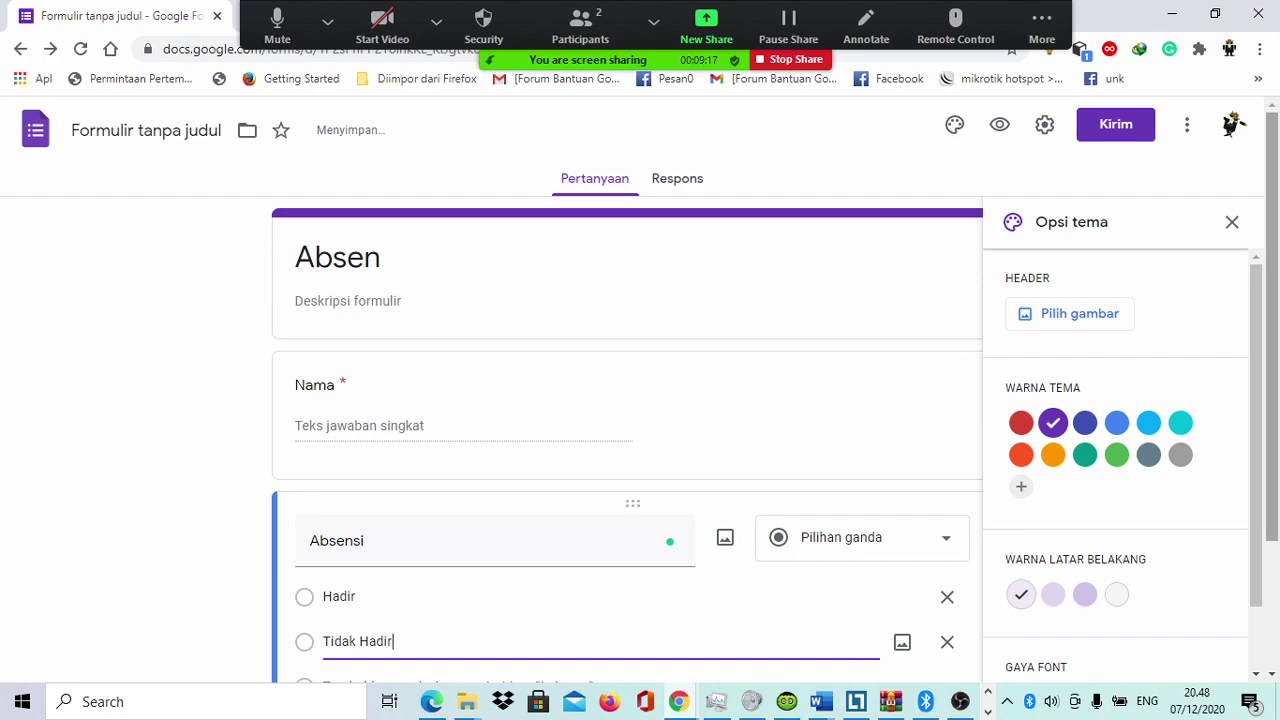
{"action": "scroll", "coordinate": [640, 400], "scroll_direction": "down", "scroll_amount": 1}
{"action": "scroll", "coordinate": [627, 400], "scroll_direction": "up", "scroll_amount": 1}
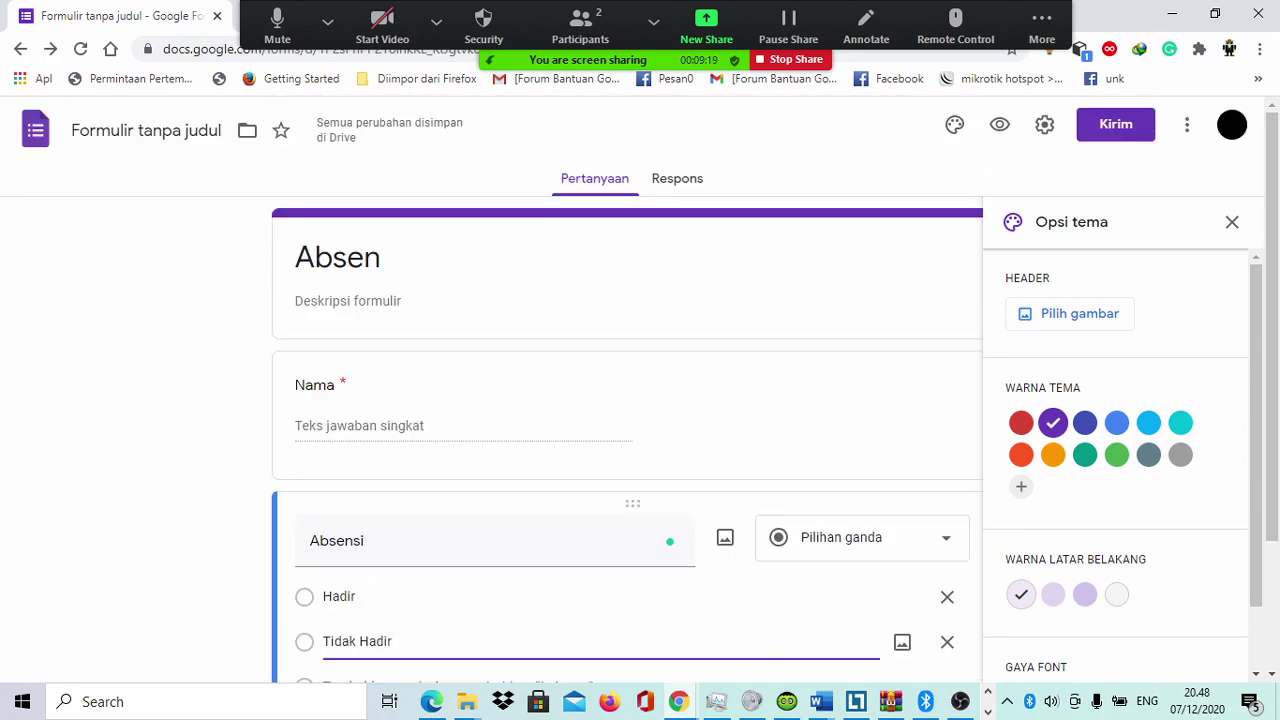
{"action": "left_click", "coordinate": [1044, 124]}
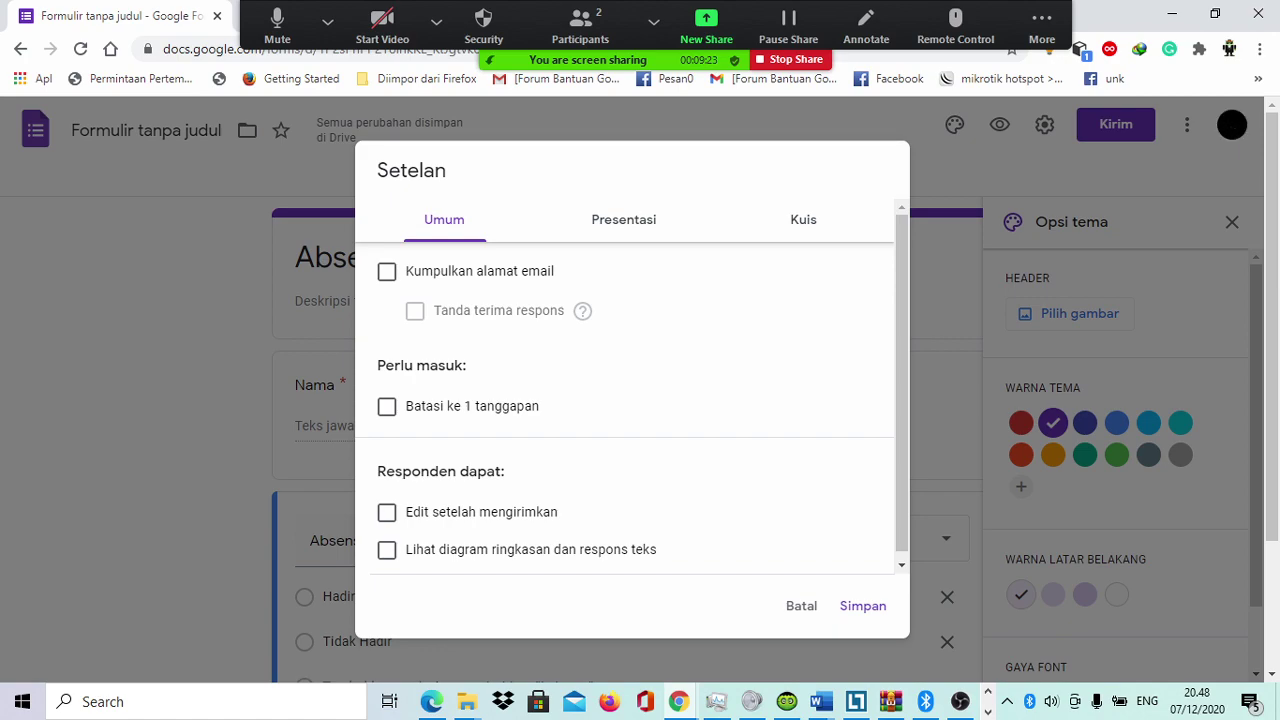
{"action": "left_click", "coordinate": [801, 606]}
{"action": "left_click", "coordinate": [801, 606]}
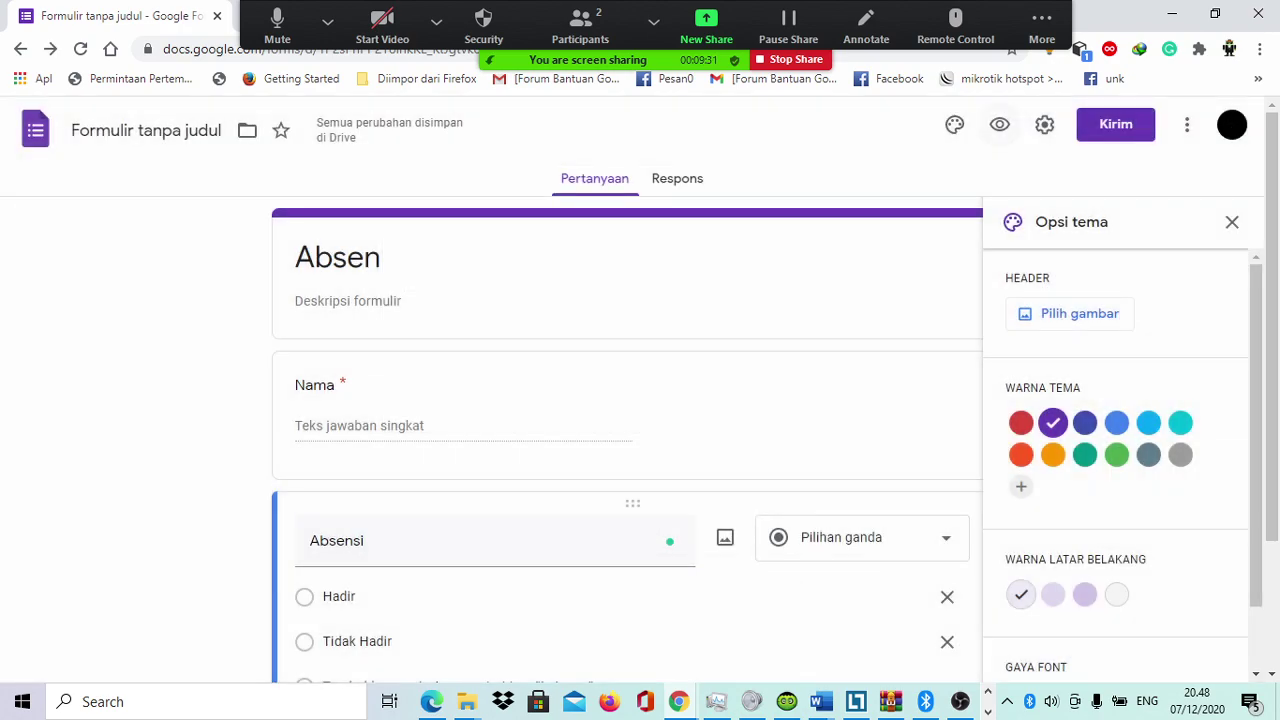
{"action": "left_click", "coordinate": [999, 124]}
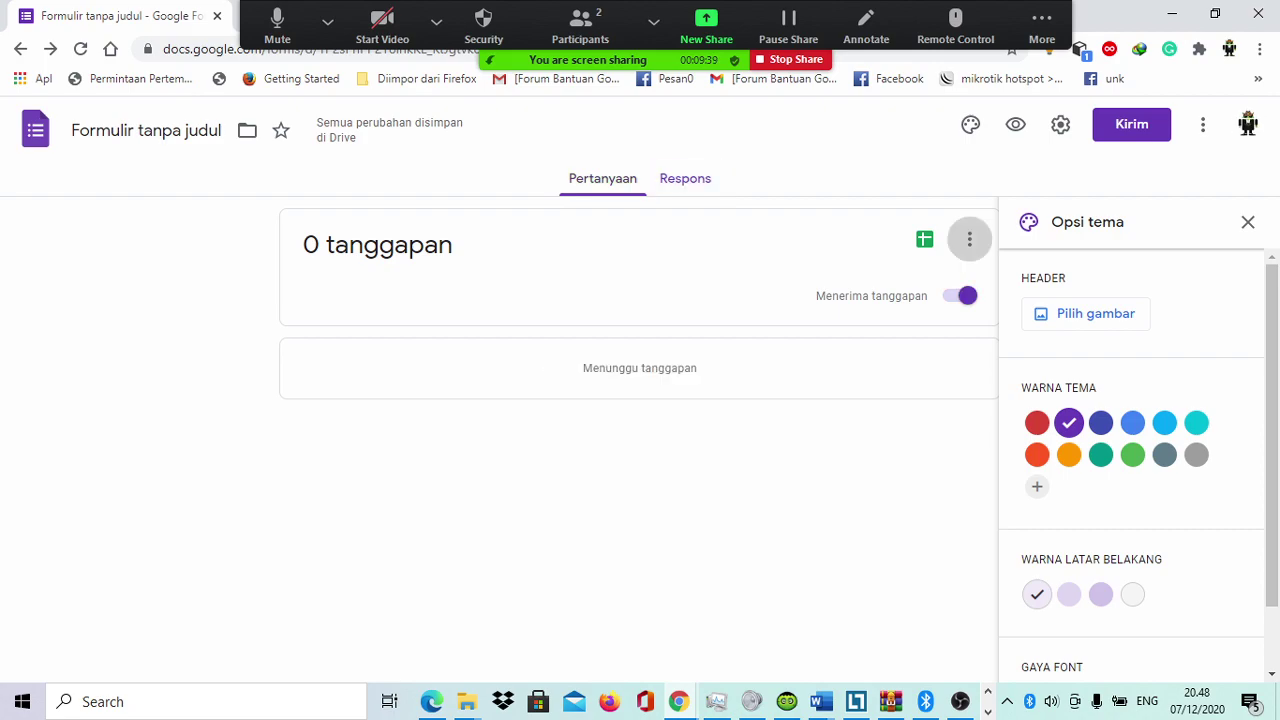
{"action": "left_click", "coordinate": [969, 239]}
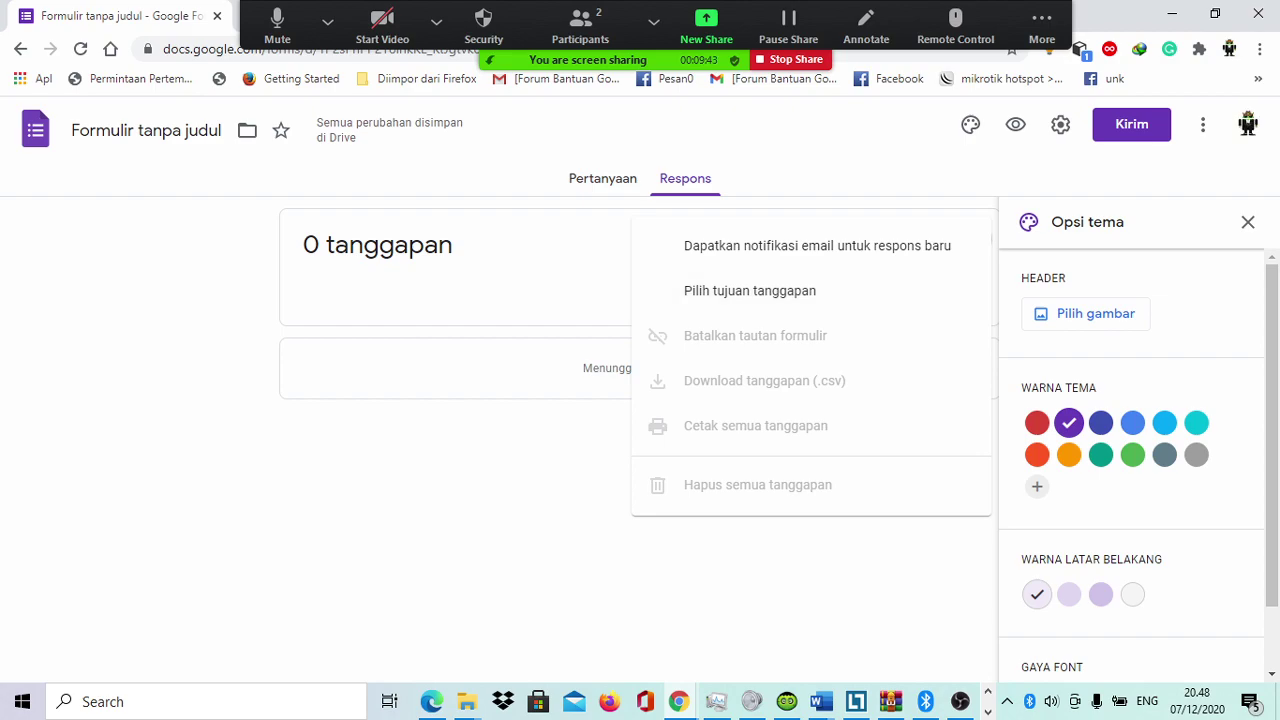
{"action": "key", "text": "Escape"}
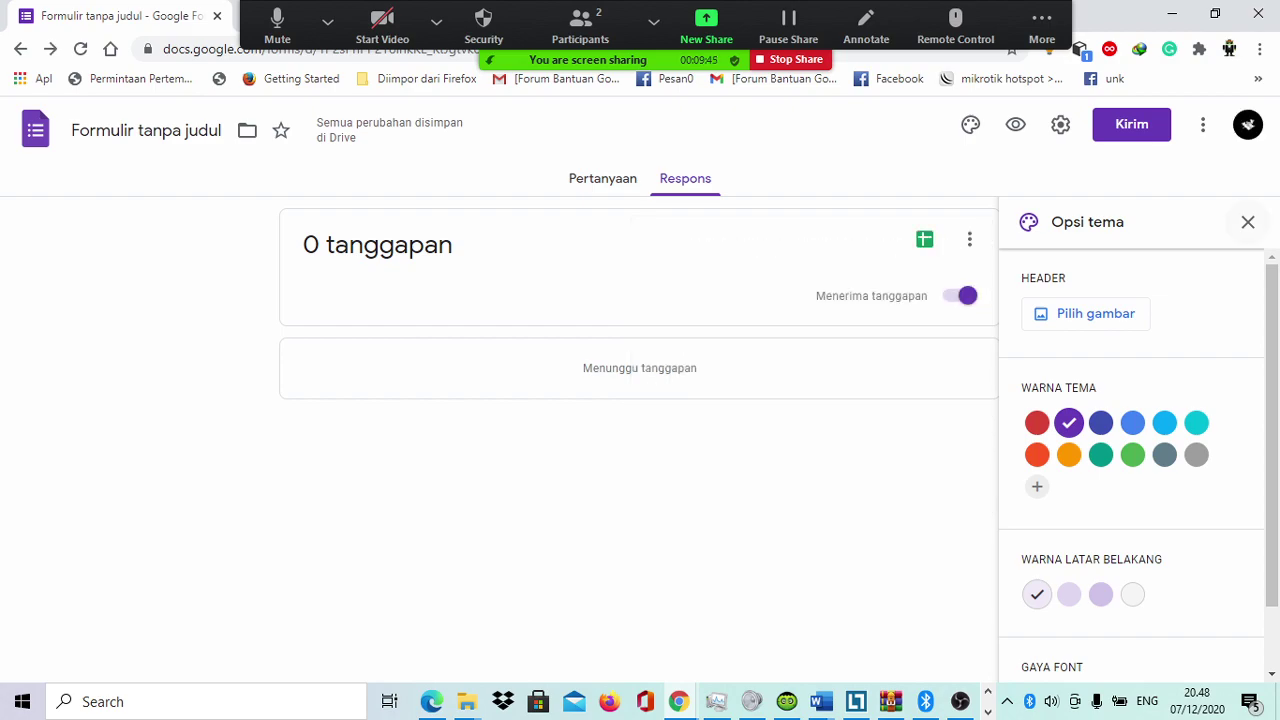
{"action": "key", "text": "Escape"}
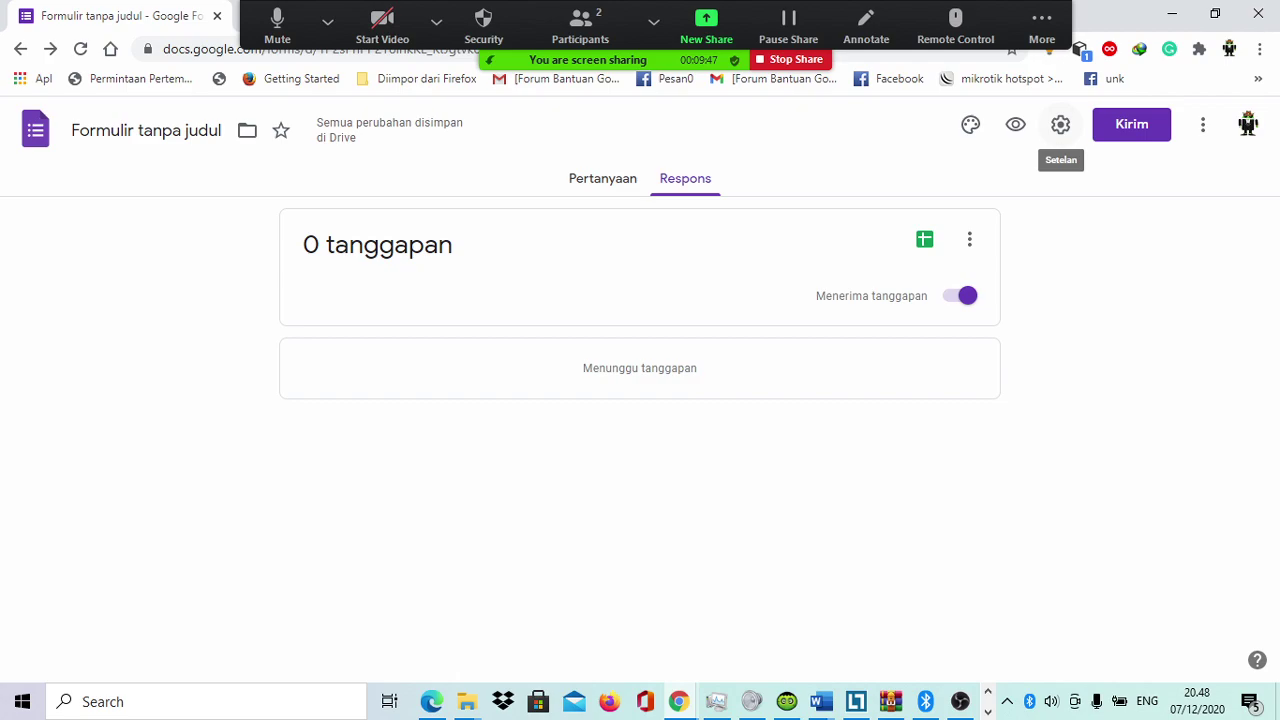
{"action": "left_click", "coordinate": [1060, 125]}
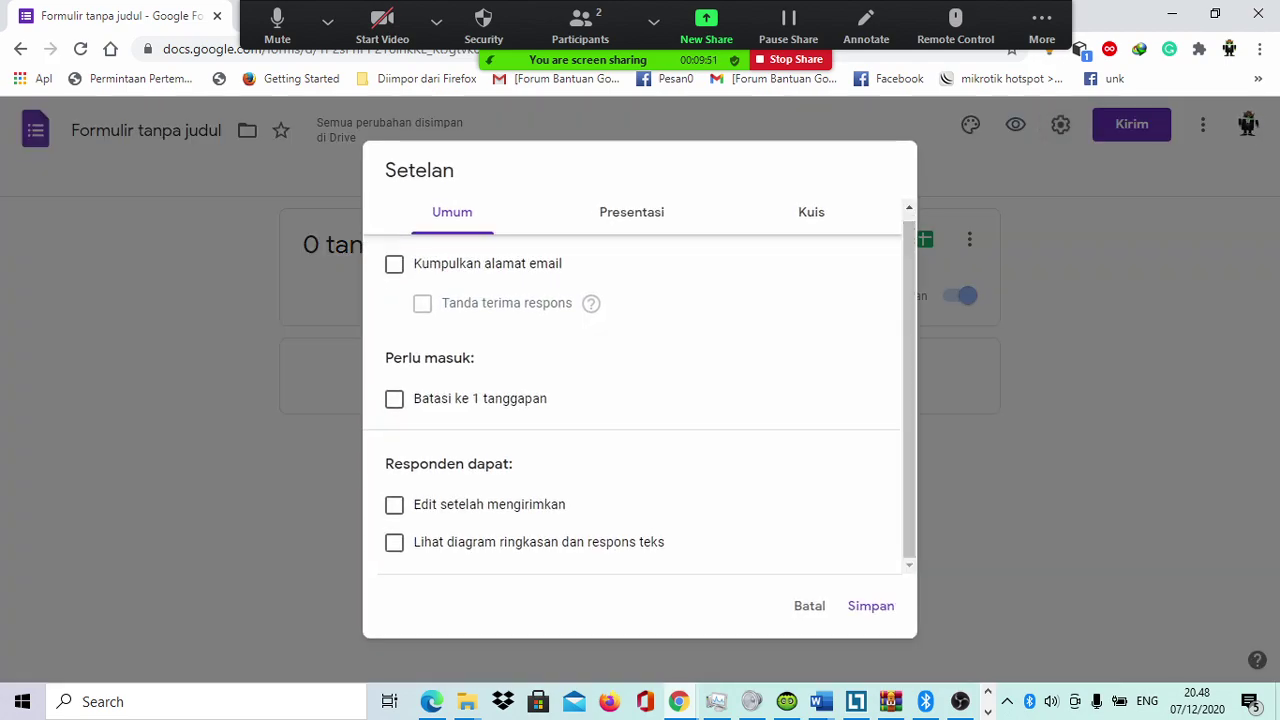
{"action": "left_click", "coordinate": [631, 212]}
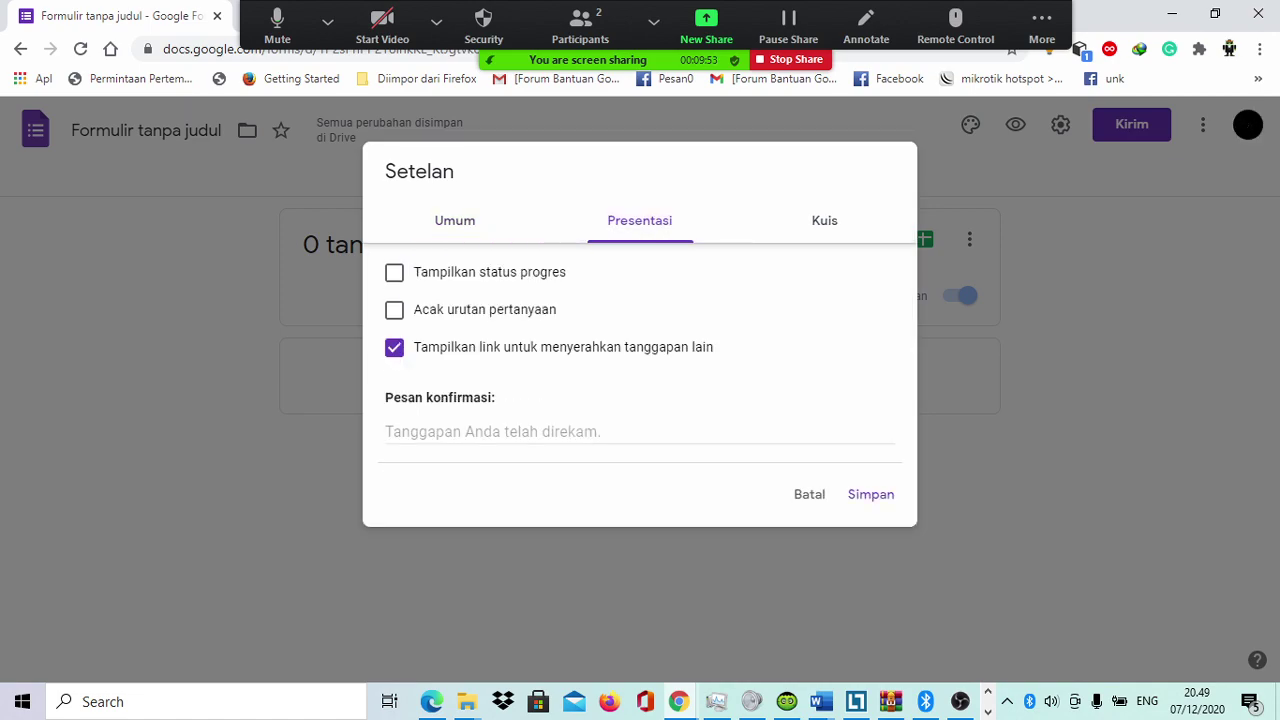
{"action": "left_click", "coordinate": [811, 212]}
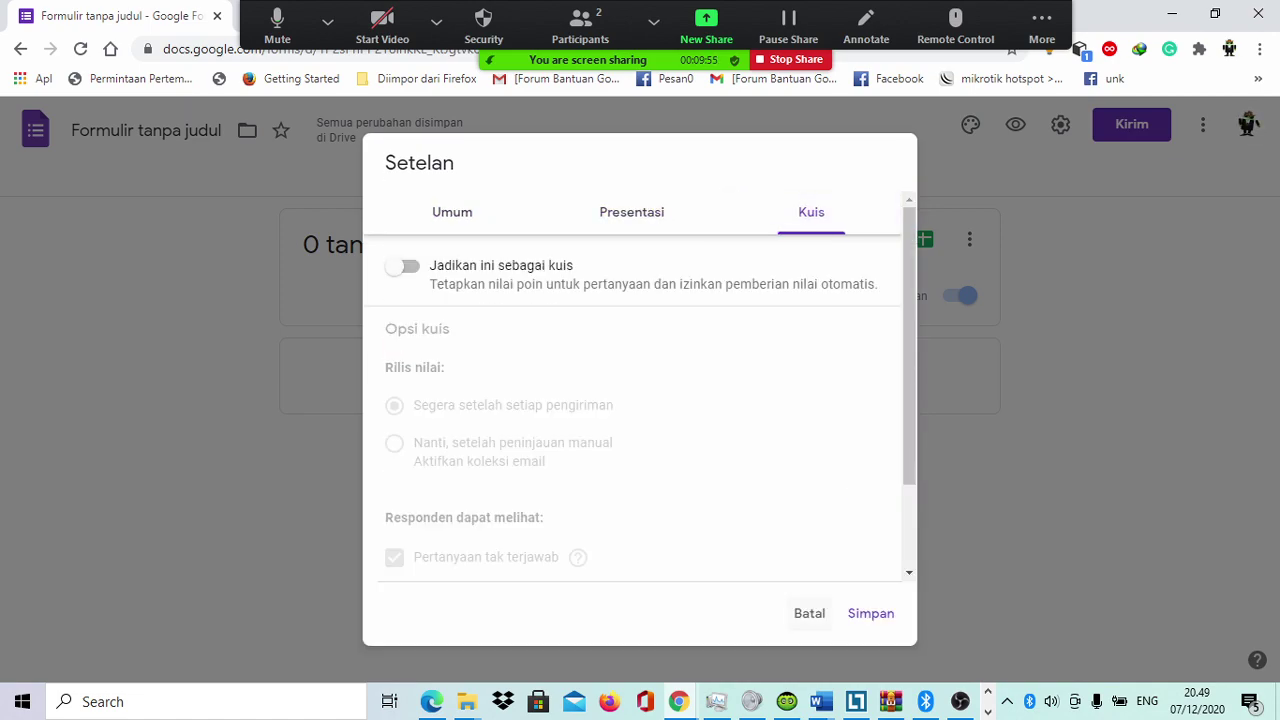
{"action": "left_click", "coordinate": [809, 613]}
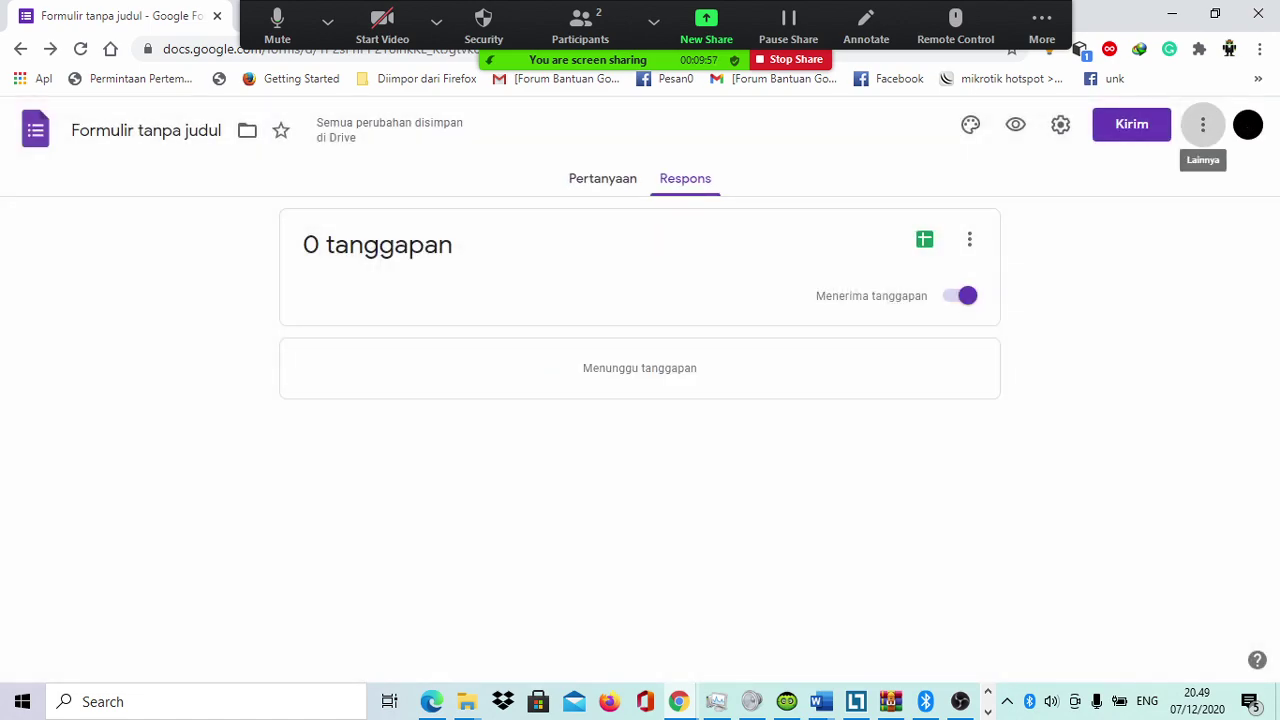
Step: Open the form's prefilled-link page ('Dapatkan link yang sudah terisi'), close it, and reopen the More menu
{"action": "left_click", "coordinate": [1203, 124]}
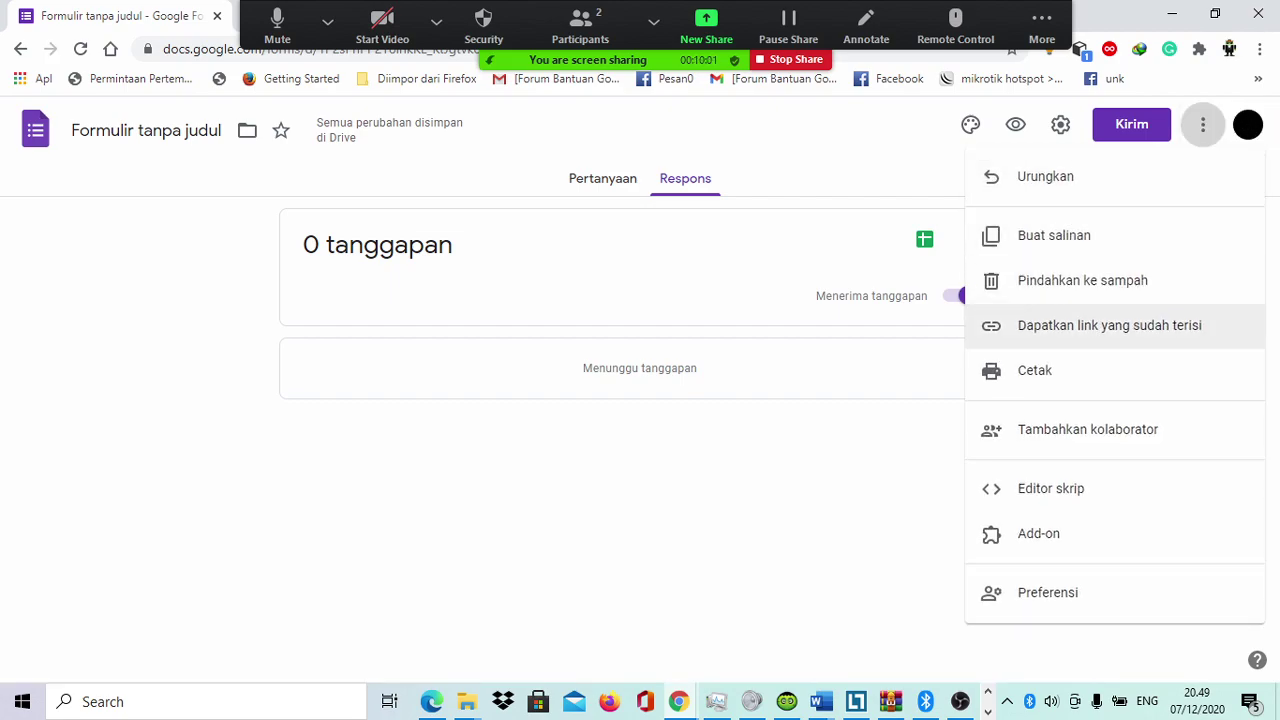
{"action": "left_click", "coordinate": [1100, 325]}
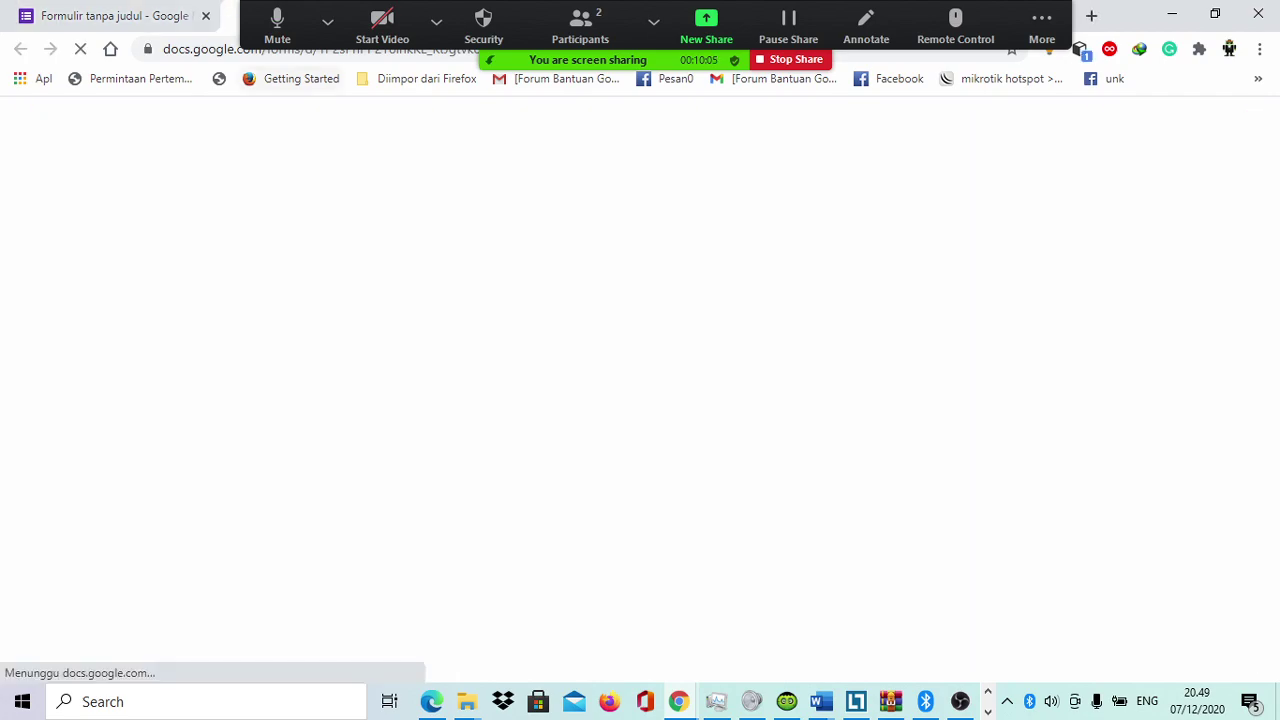
{"action": "key", "text": "ctrl+l"}
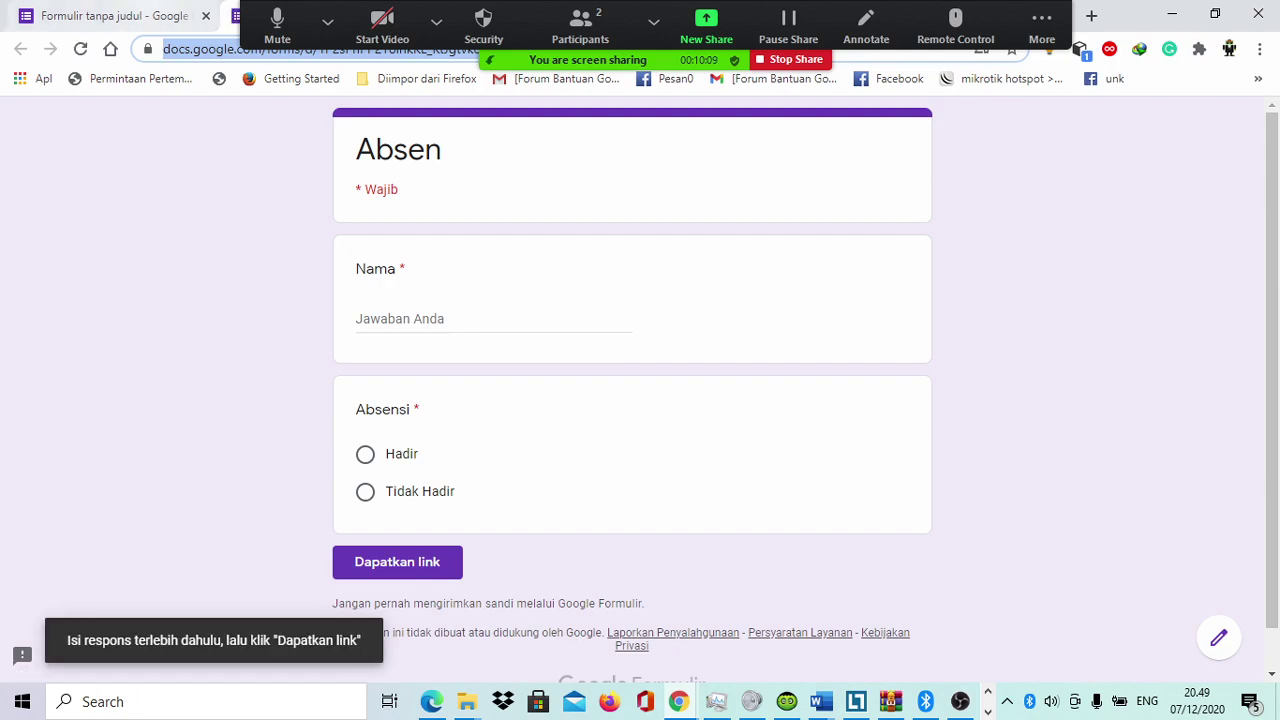
{"action": "key", "text": "ctrl+w"}
{"action": "key", "text": "Escape"}
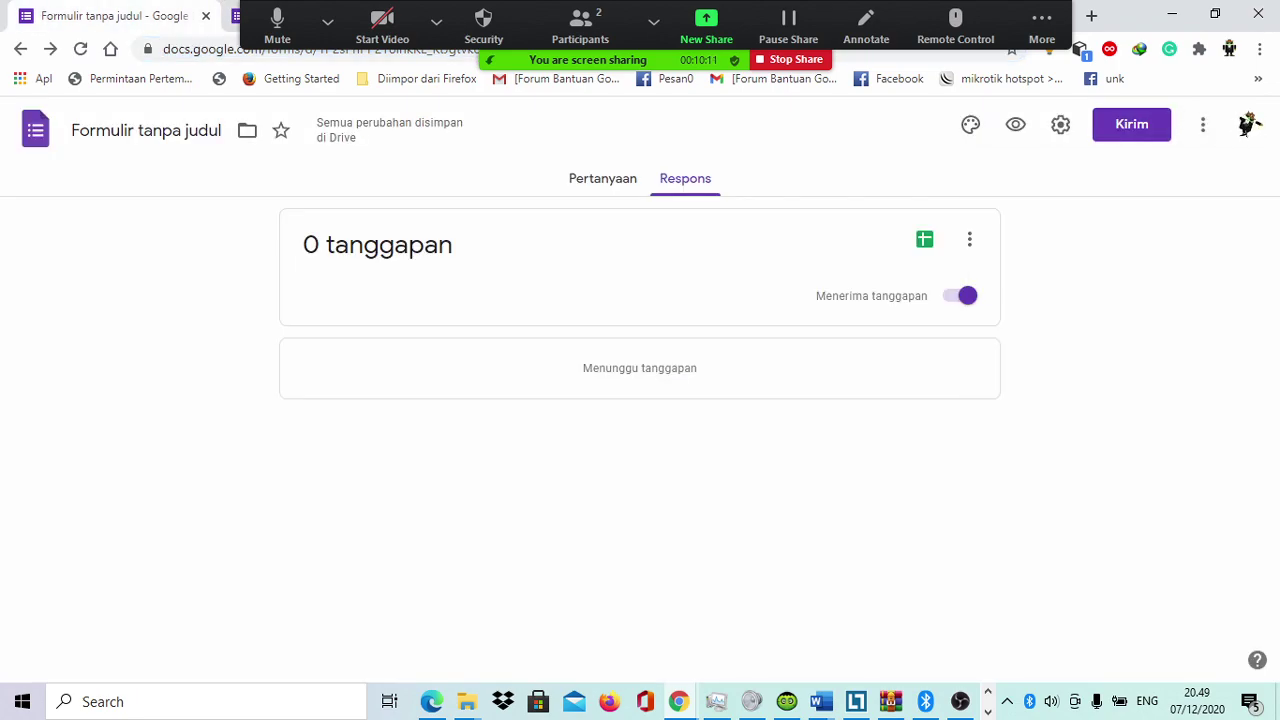
{"action": "left_click", "coordinate": [1203, 124]}
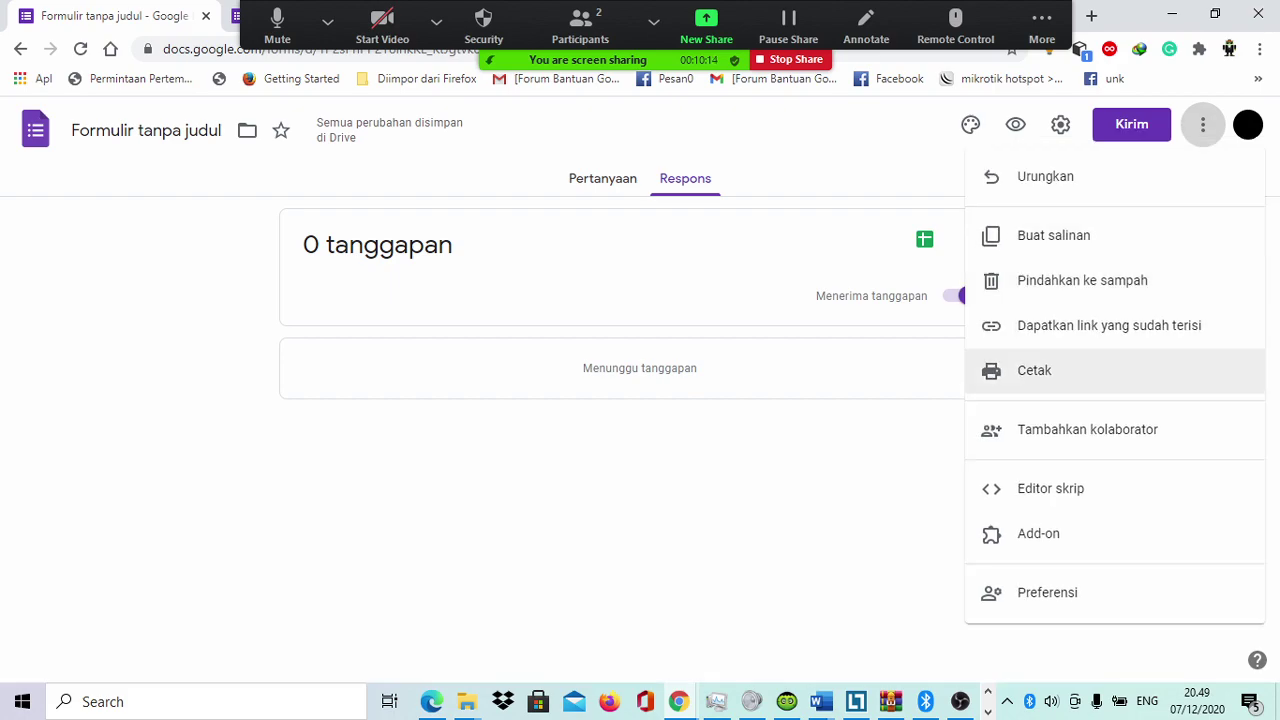
{"action": "key", "text": "Up"}
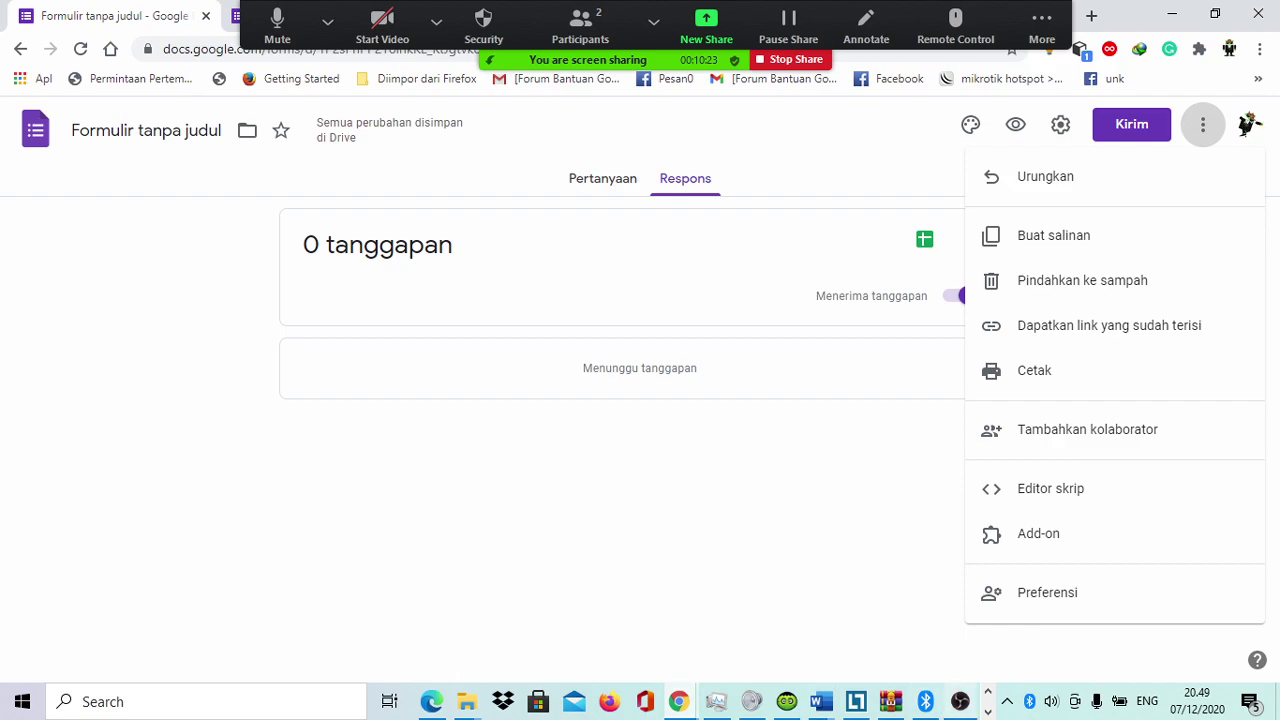
{"action": "left_click", "coordinate": [960, 701]}
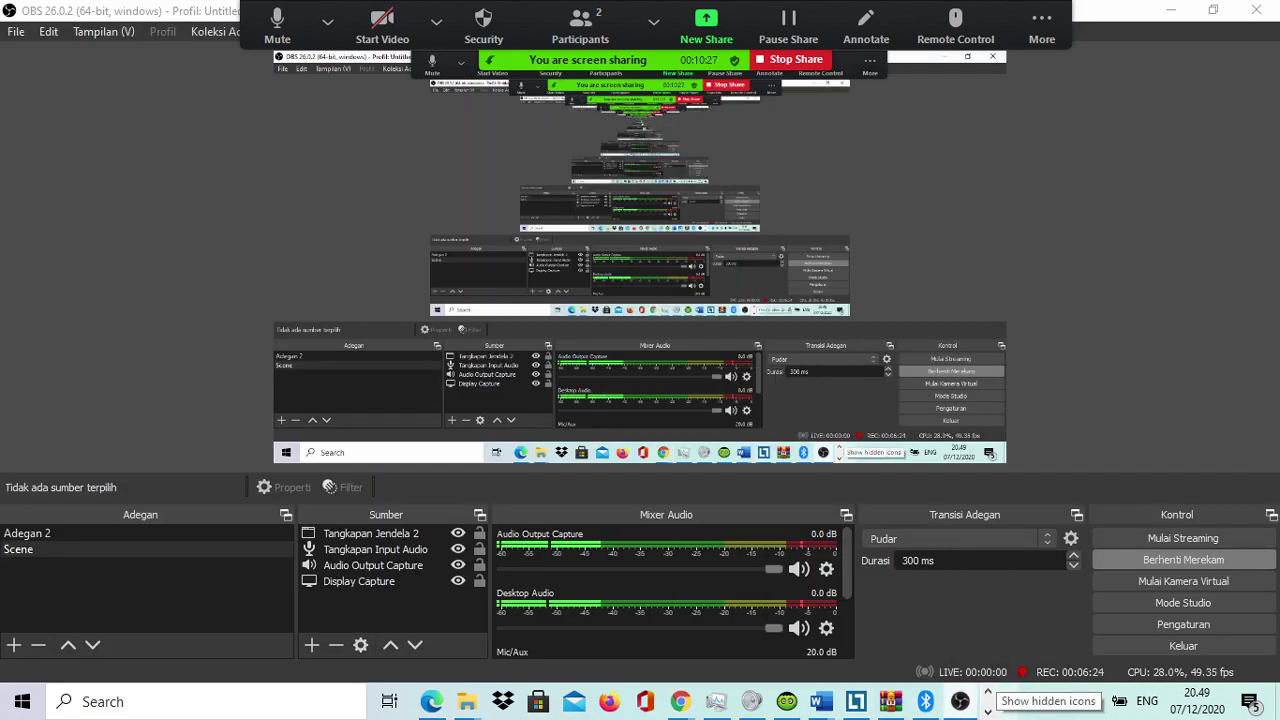
Step: Cancel ending the Zoom meeting and pause the screen share instead
{"action": "left_click", "coordinate": [1007, 701]}
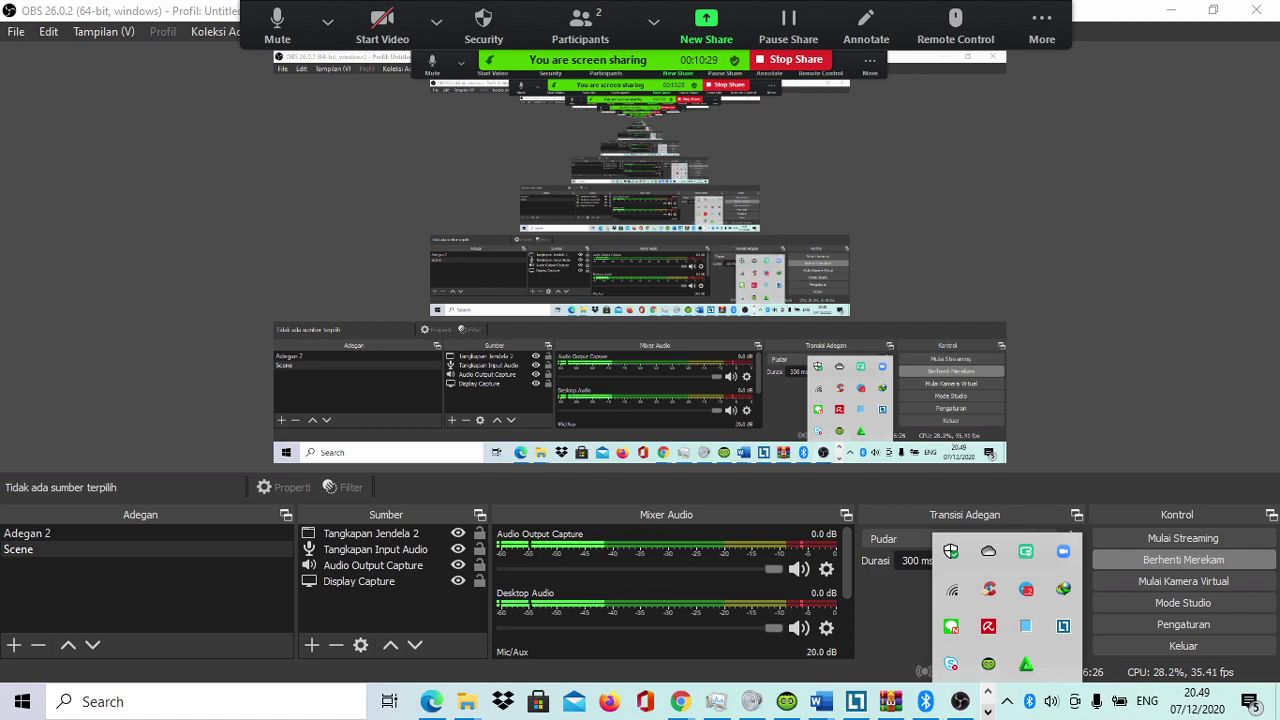
{"action": "left_click", "coordinate": [988, 663]}
{"action": "mouse_move", "coordinate": [437, 701]}
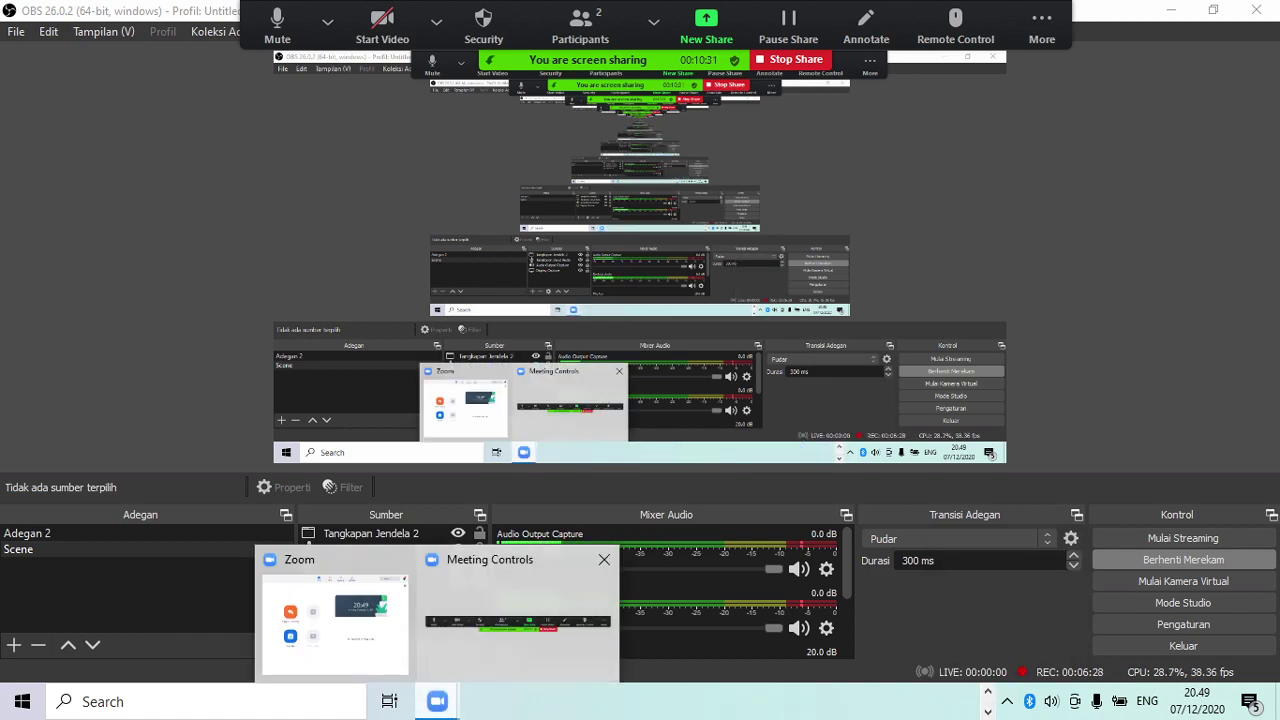
{"action": "left_click", "coordinate": [337, 610]}
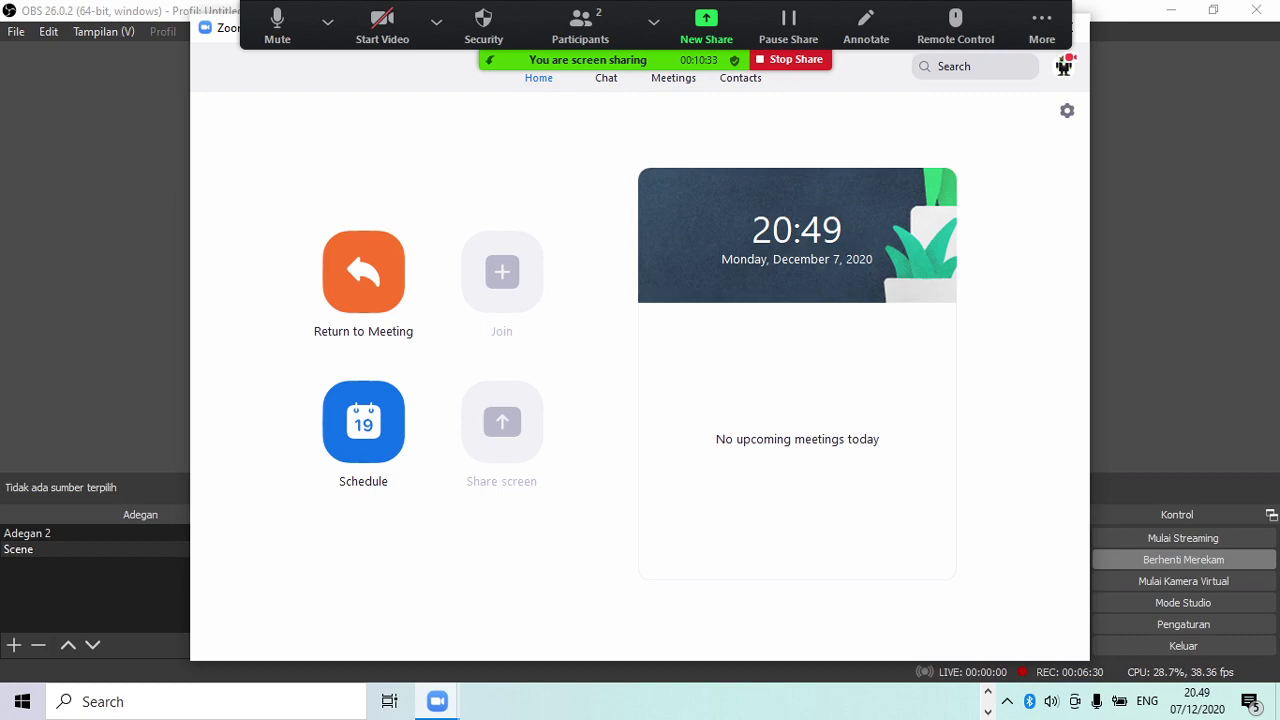
{"action": "left_click", "coordinate": [1042, 25]}
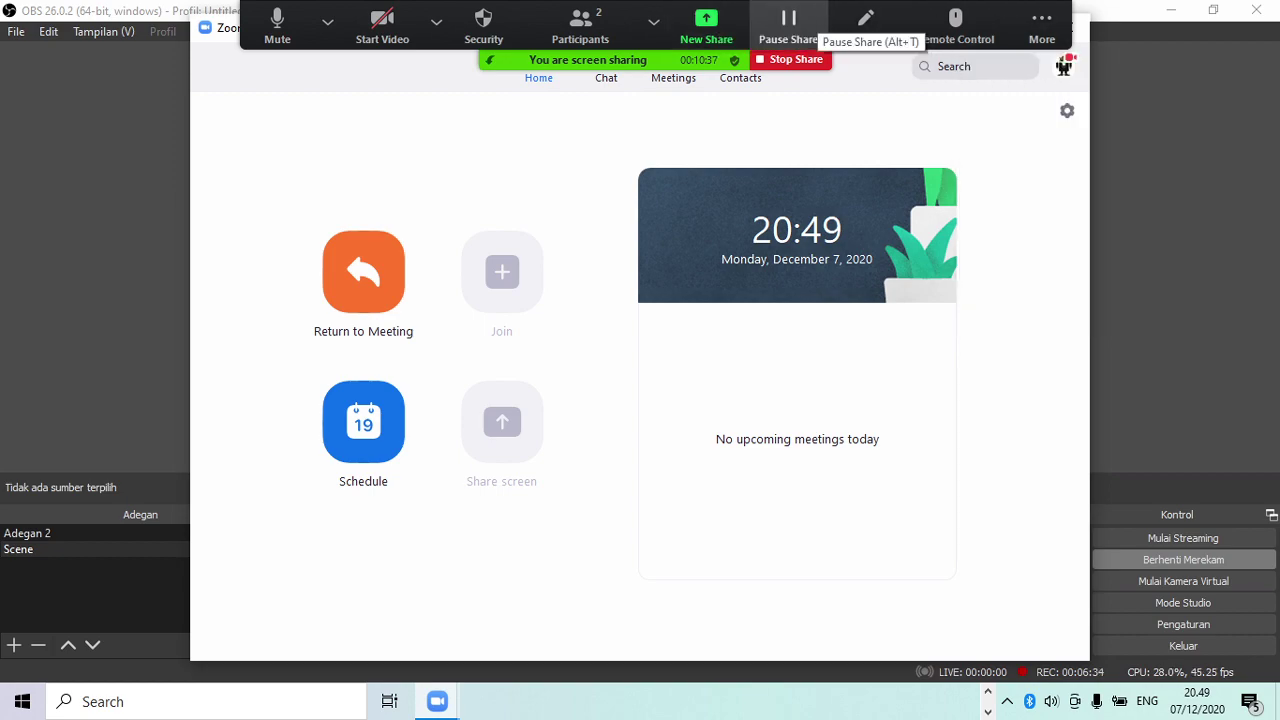
{"action": "left_click", "coordinate": [1042, 25]}
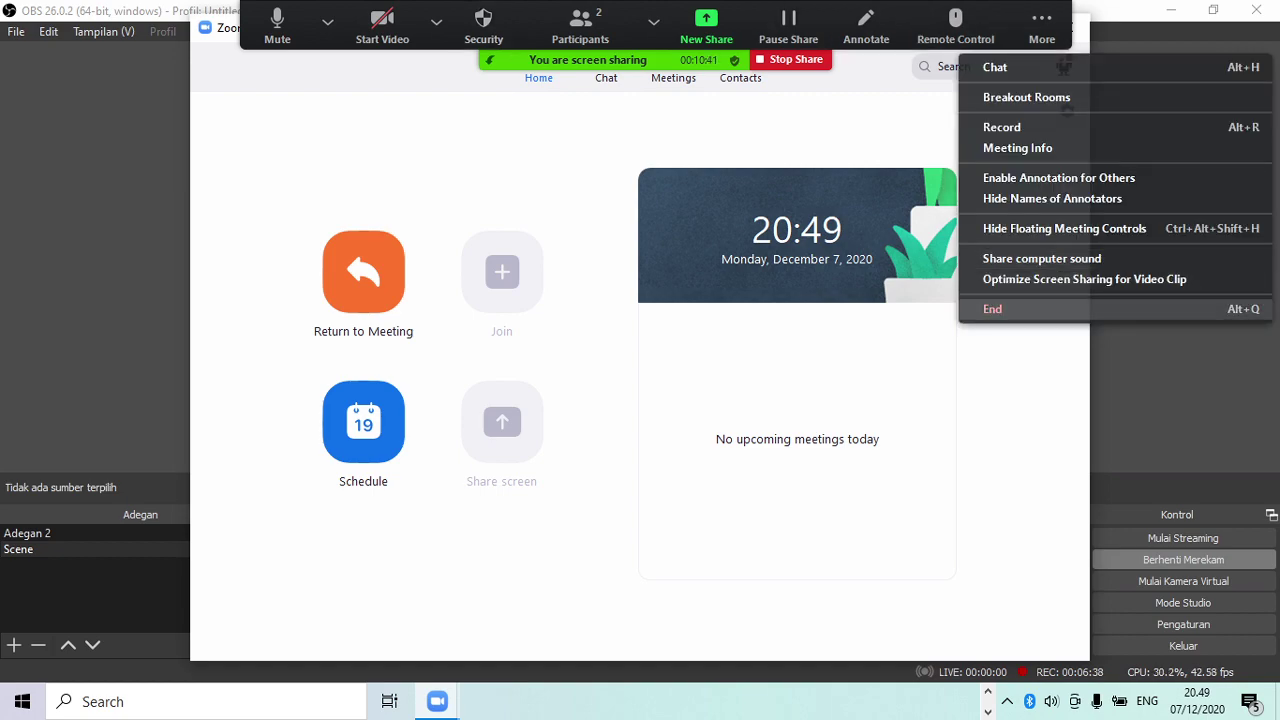
{"action": "left_click", "coordinate": [992, 309]}
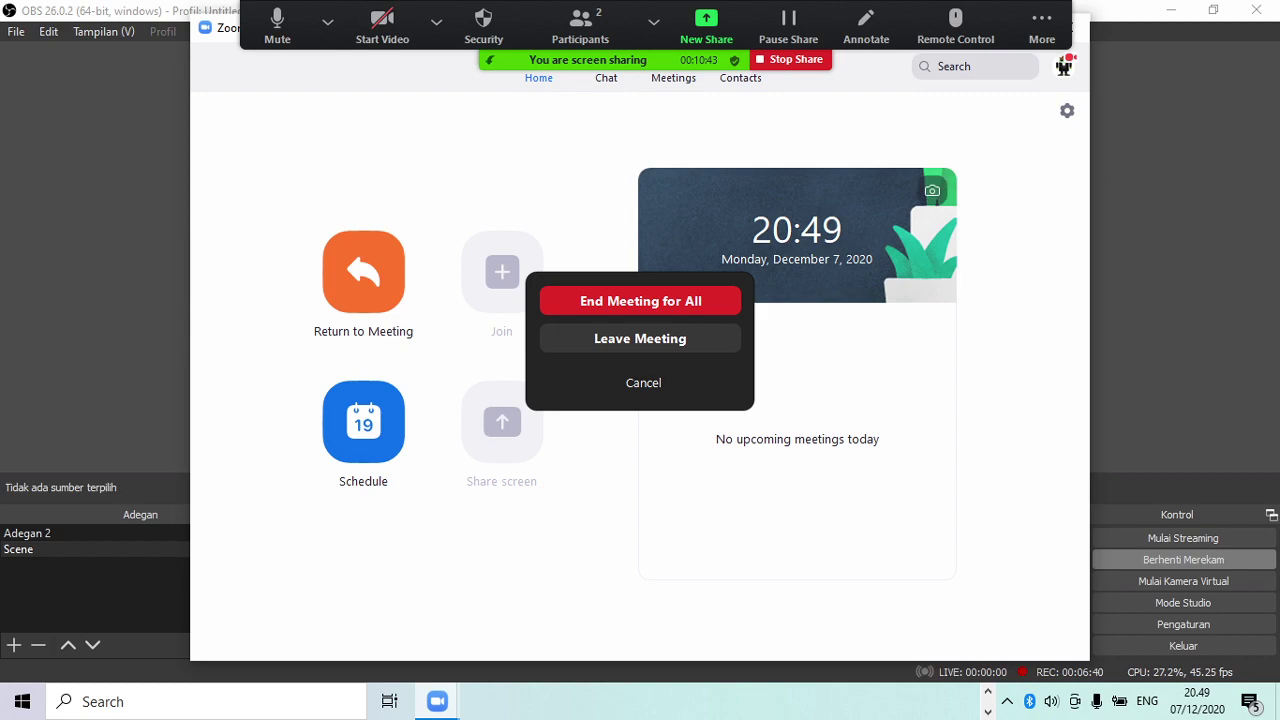
{"action": "left_click", "coordinate": [643, 383]}
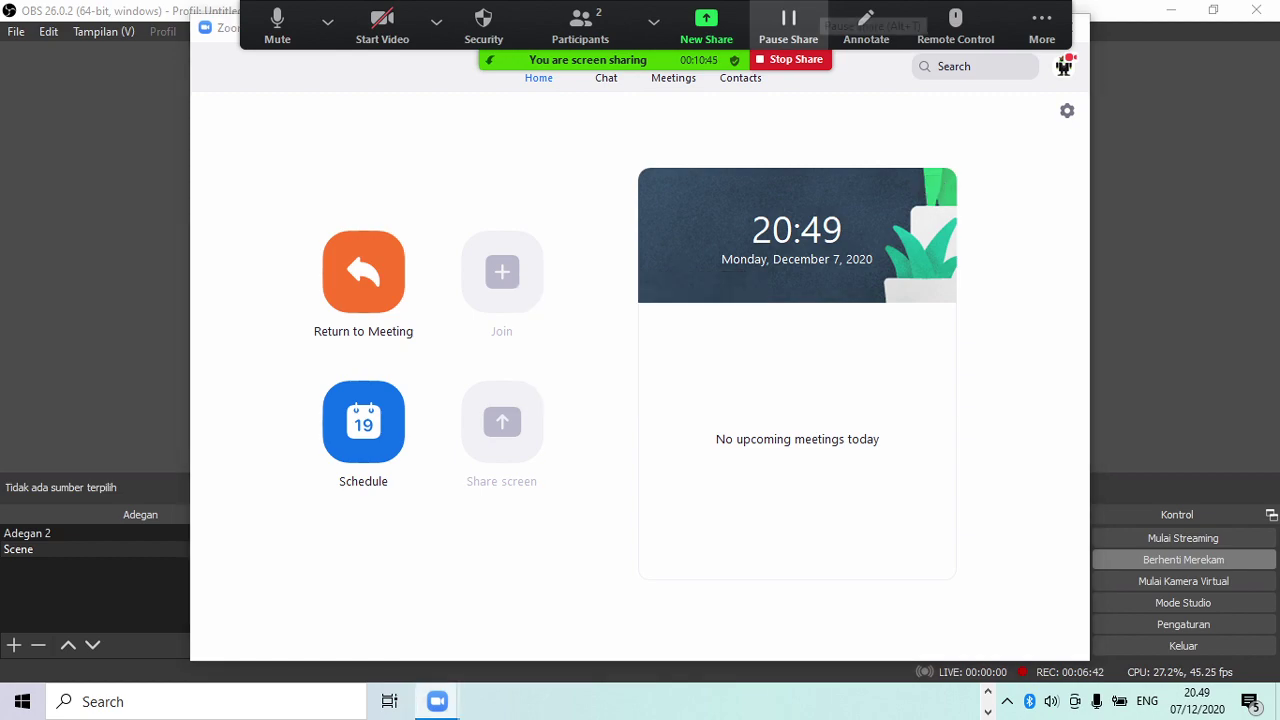
{"action": "left_click", "coordinate": [789, 25]}
Step: Stop sharing and send the prefilled Absen form link to Everyone in the Zoom chat
{"action": "left_click", "coordinate": [789, 25]}
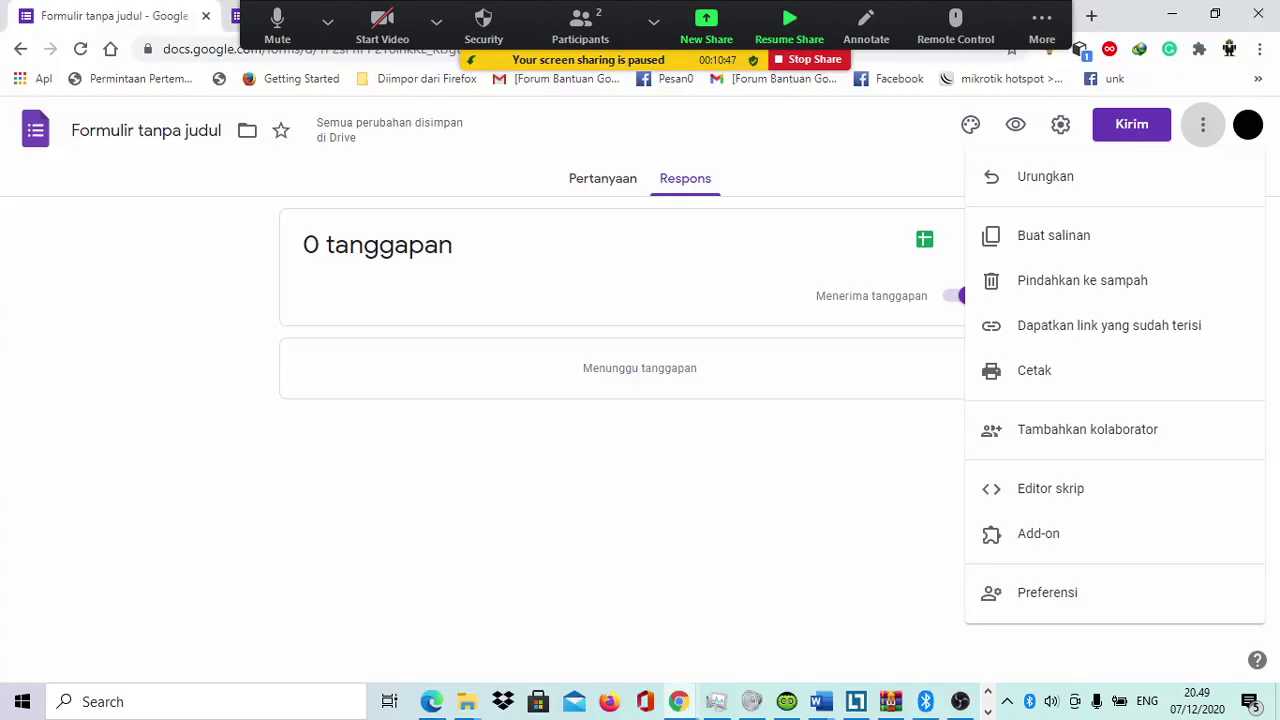
{"action": "key", "text": "alt+s"}
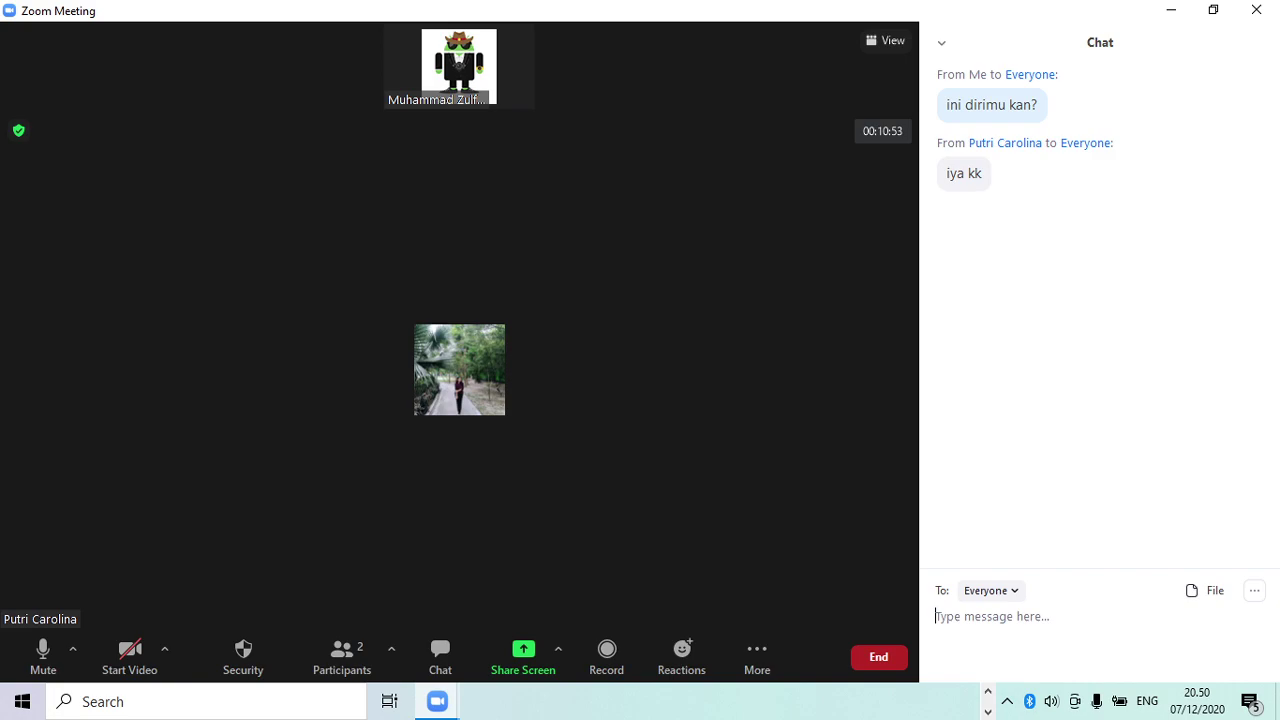
{"action": "key", "text": "Return"}
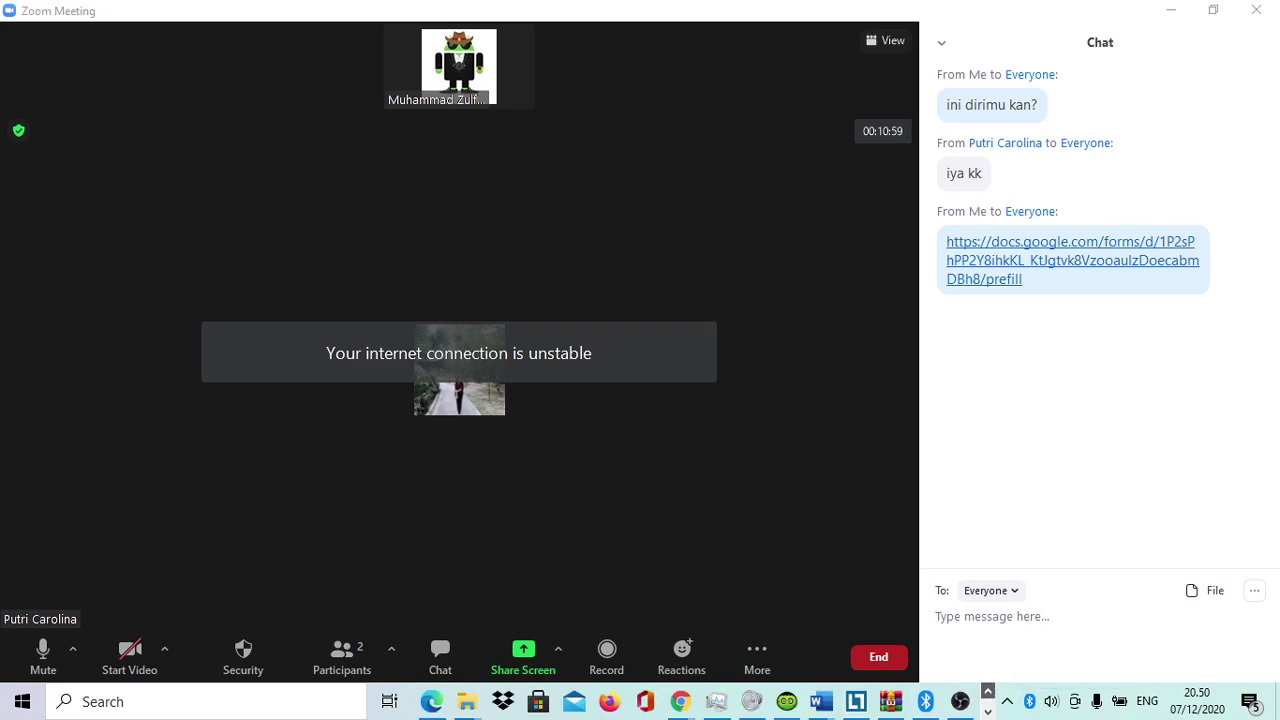
{"action": "mouse_move", "coordinate": [925, 701]}
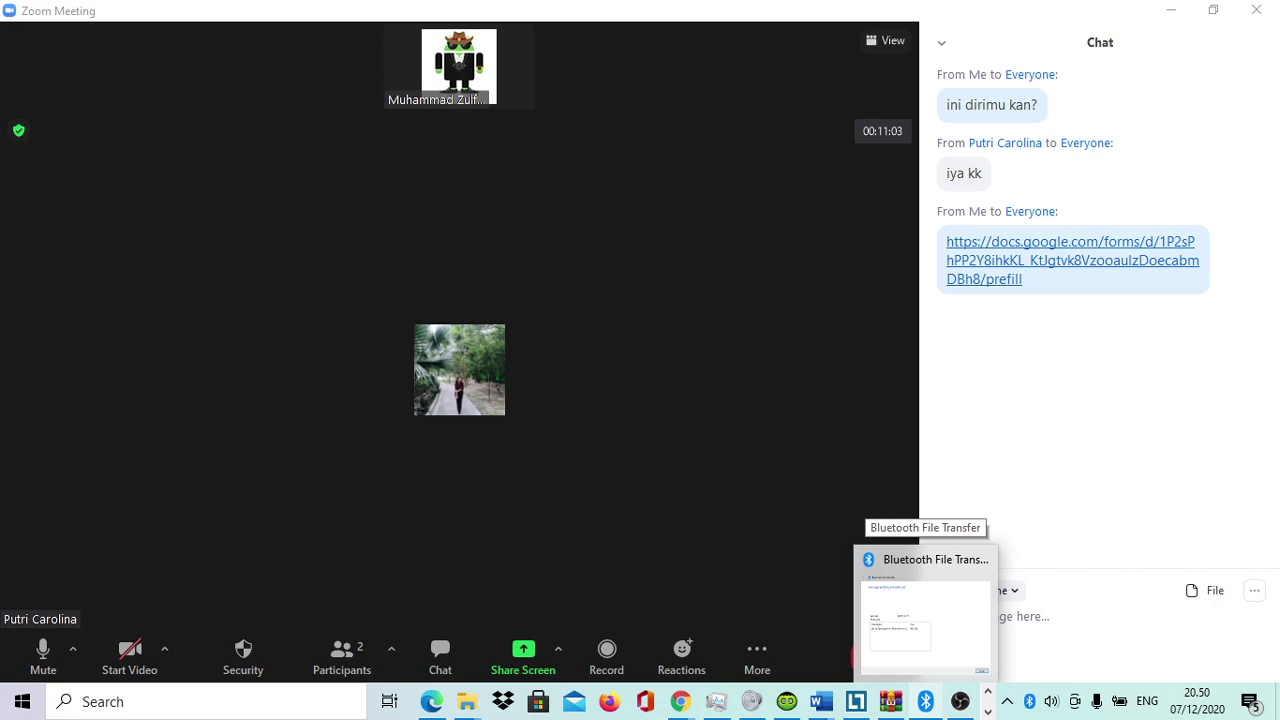
Step: Bring Chrome forward, cycle through the Absen tabs and close the fifth one
{"action": "mouse_move", "coordinate": [821, 701]}
{"action": "mouse_move", "coordinate": [680, 701]}
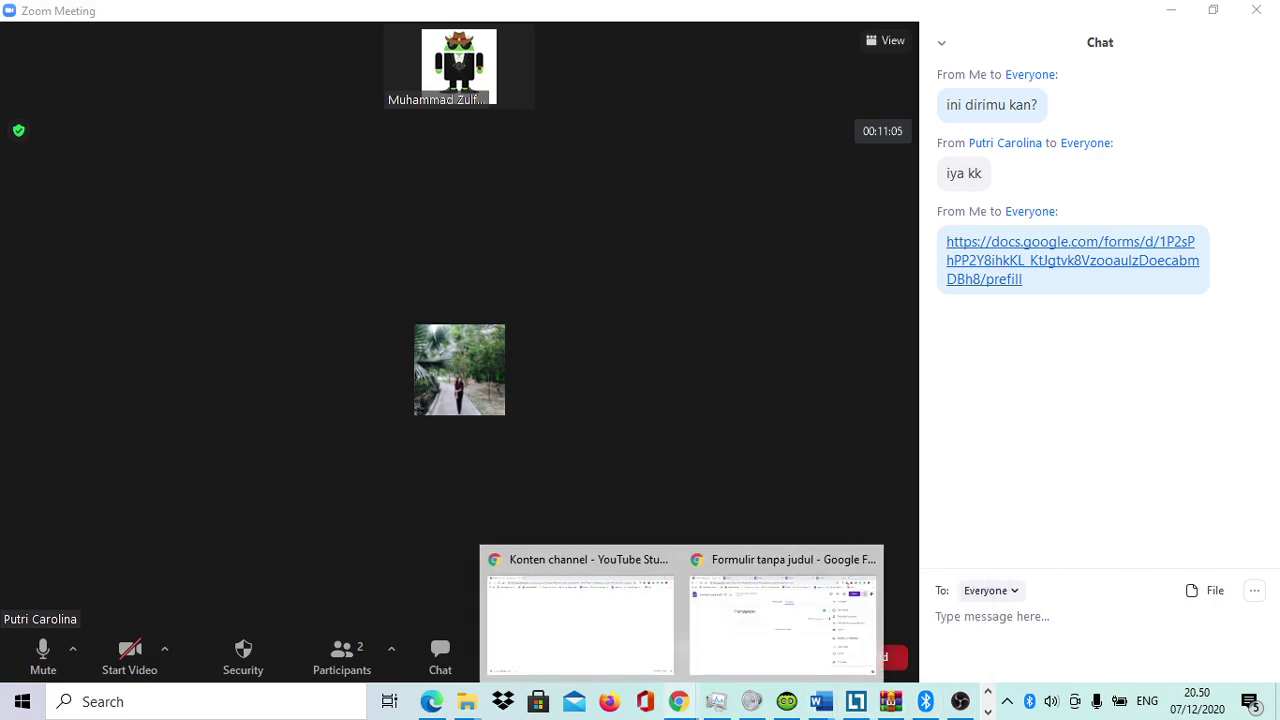
{"action": "left_click", "coordinate": [783, 620]}
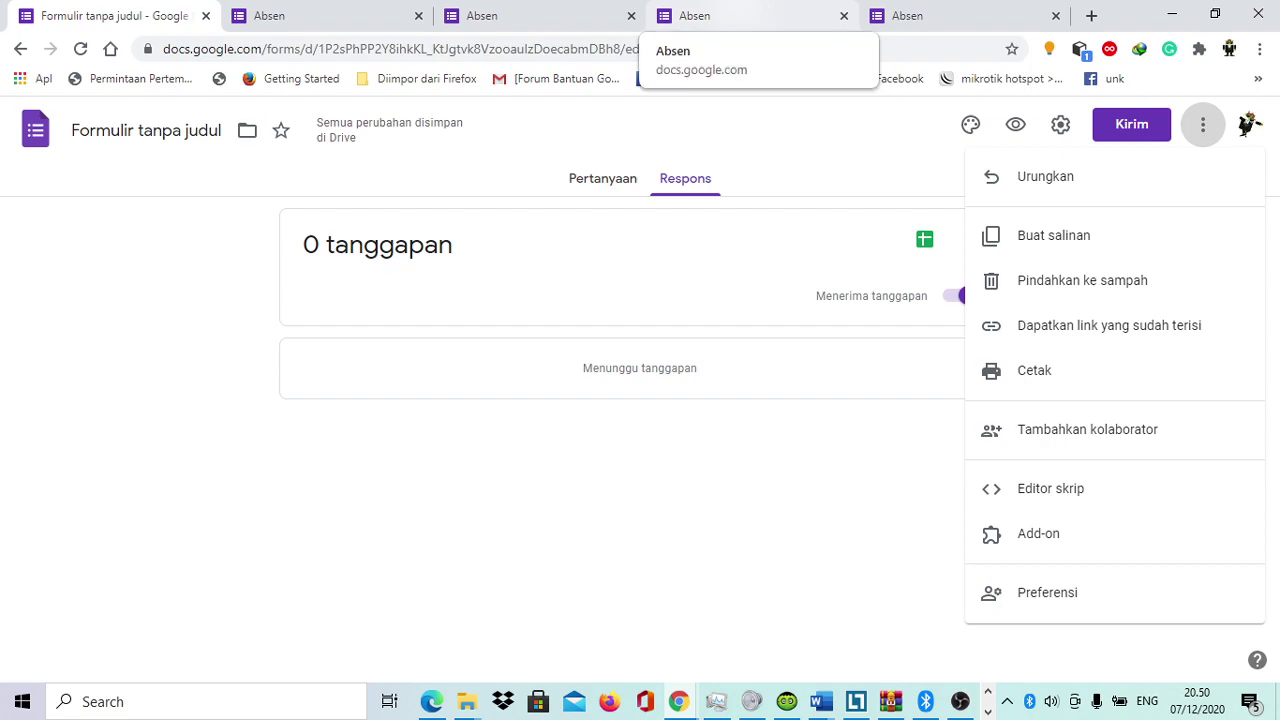
{"action": "left_click", "coordinate": [720, 15]}
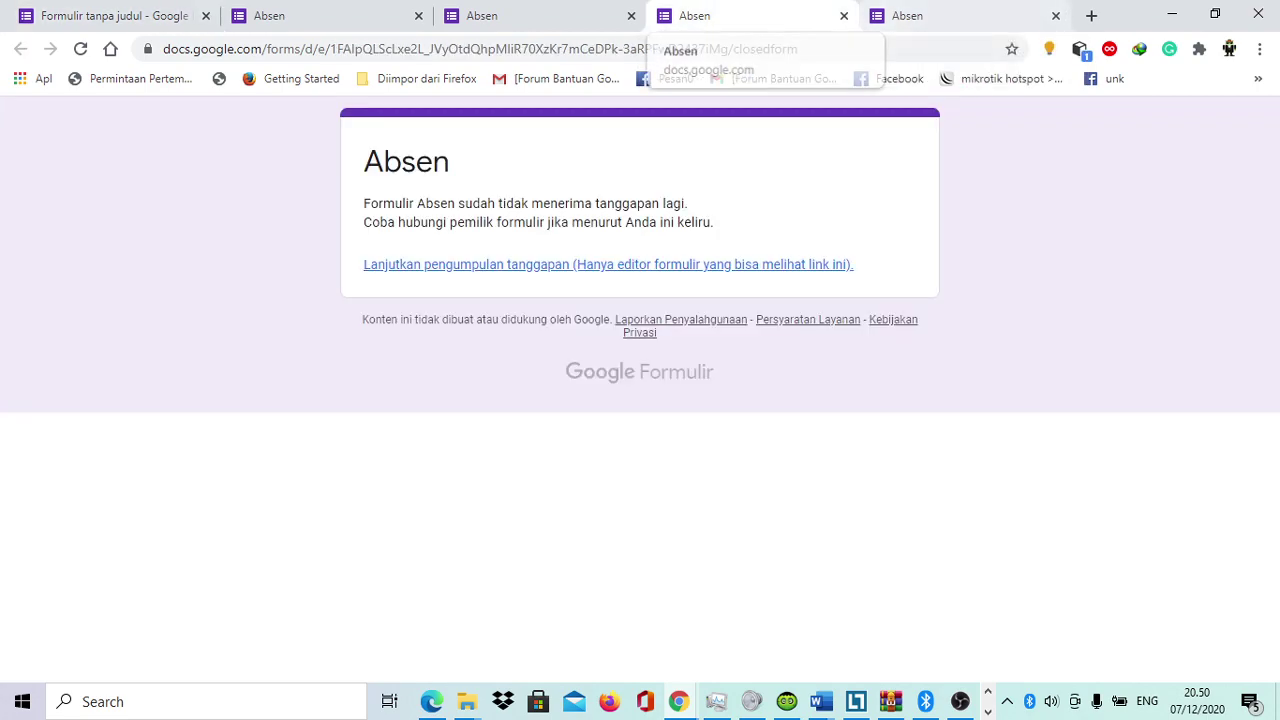
{"action": "key", "text": "ctrl+Page_Up"}
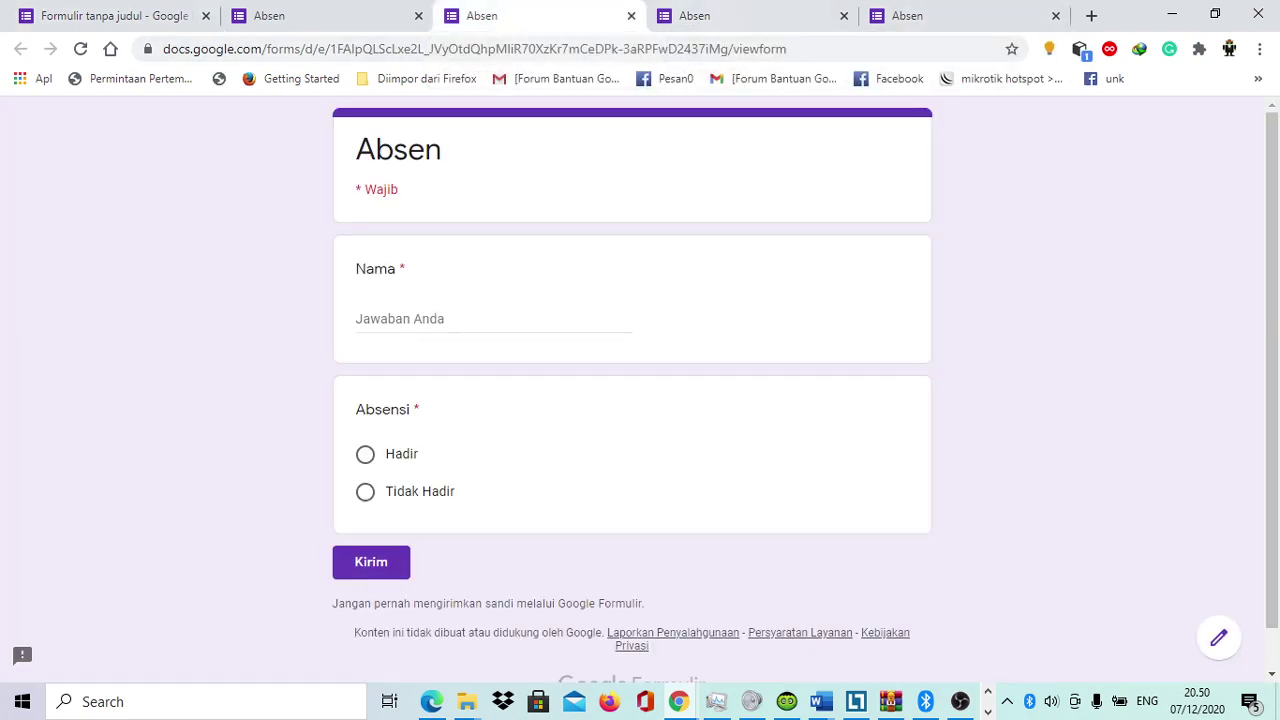
{"action": "key", "text": "ctrl+l"}
{"action": "key", "text": "ctrl+c"}
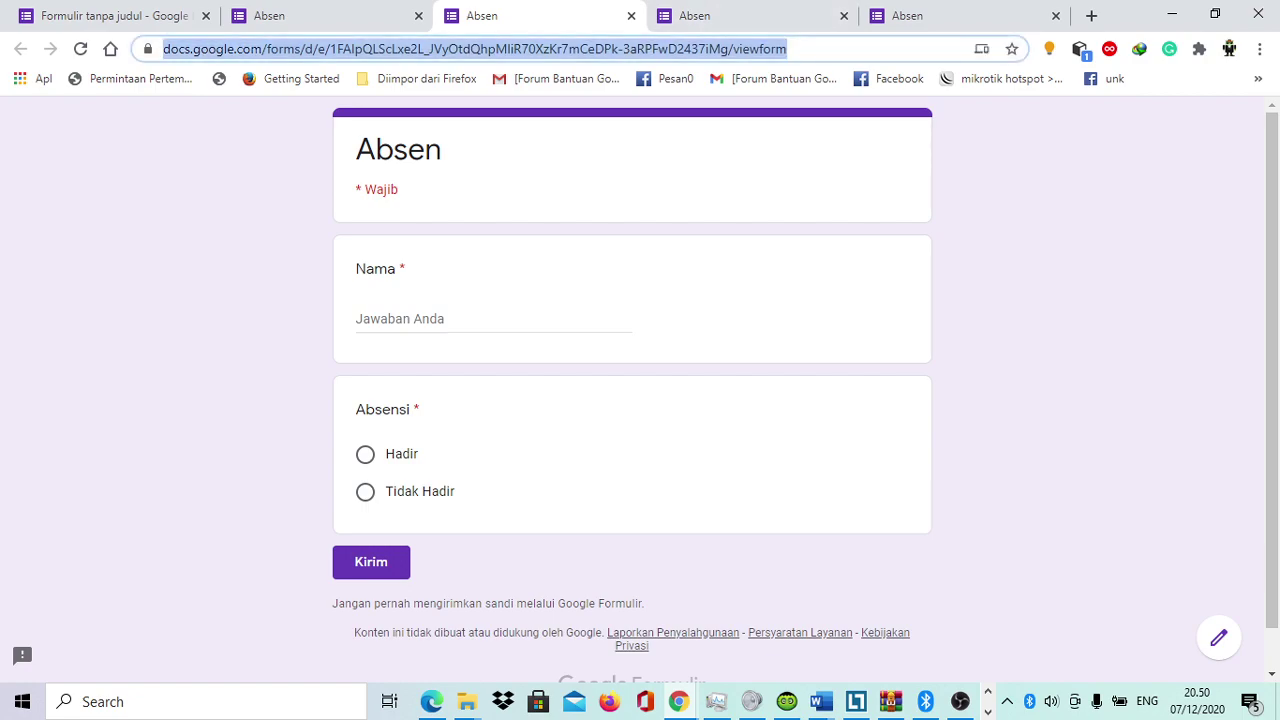
{"action": "key", "text": "ctrl+Page_Down"}
{"action": "key", "text": "ctrl+Page_Down"}
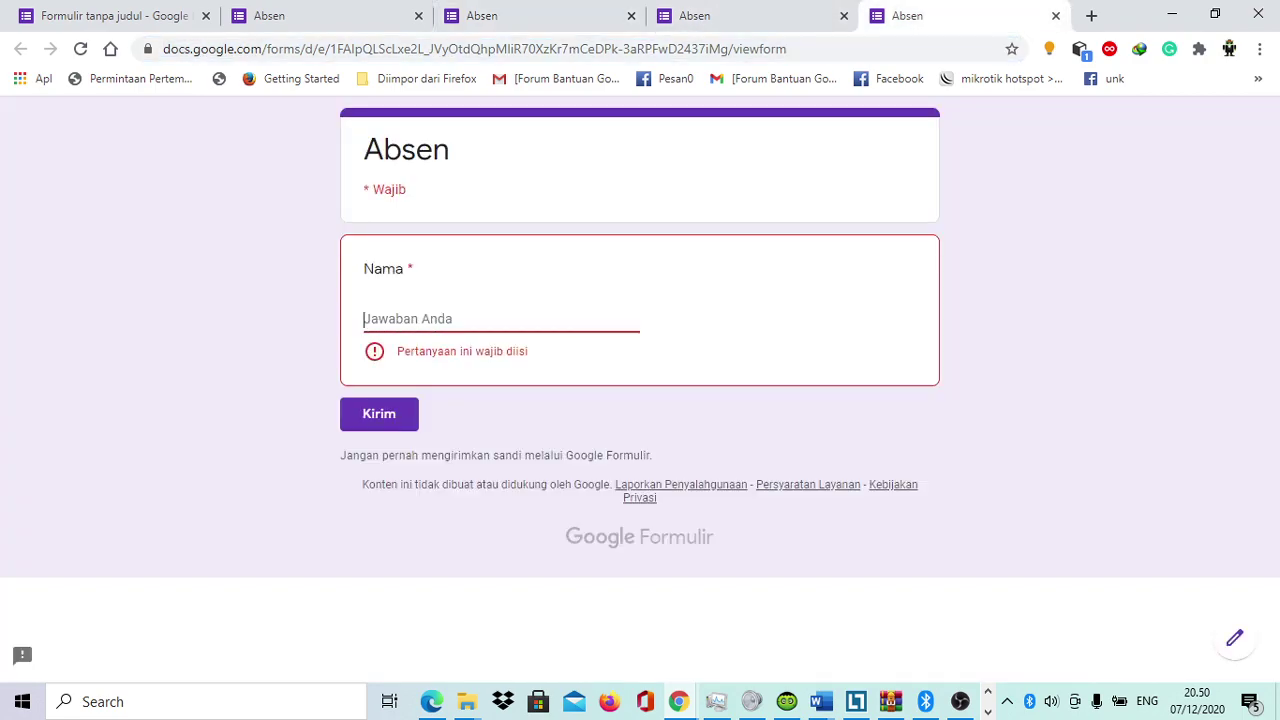
{"action": "key", "text": "ctrl+Page_Up"}
{"action": "key", "text": "ctrl+Page_Up"}
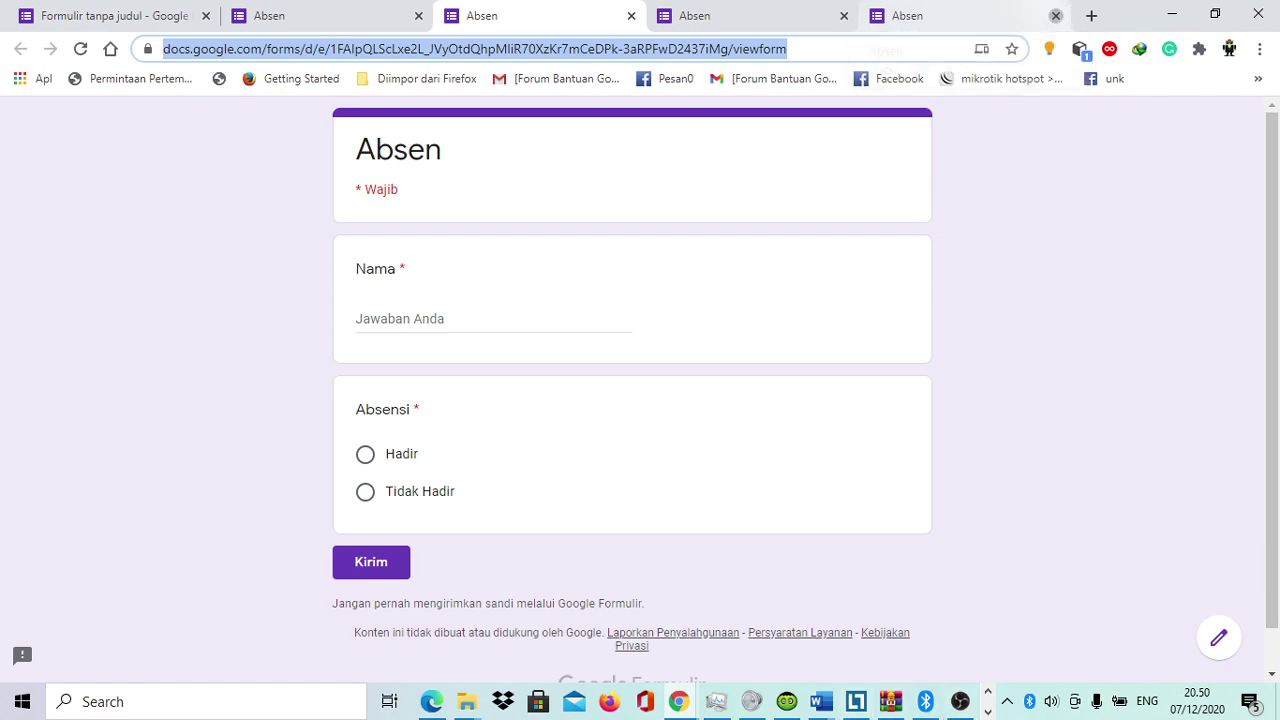
{"action": "left_click", "coordinate": [1055, 15]}
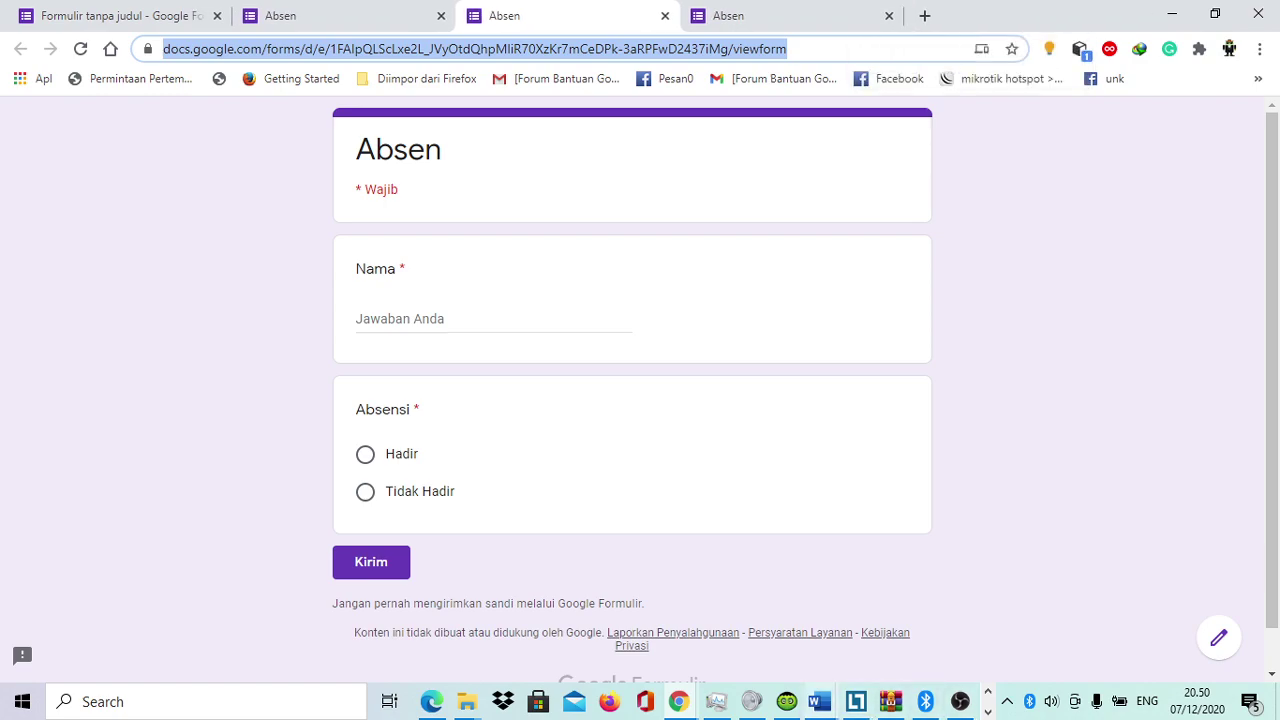
Step: Go from the prefill page back to the editor's Respons page showing 0 tanggapan
{"action": "mouse_move", "coordinate": [821, 701]}
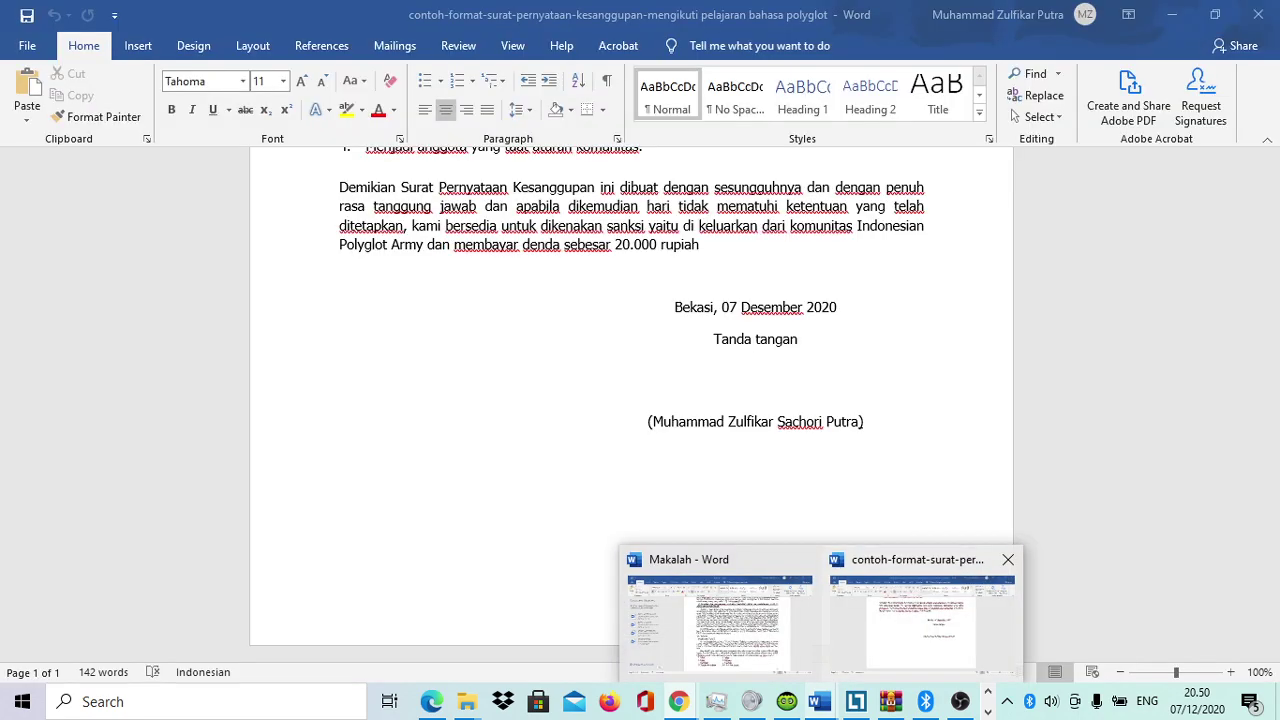
{"action": "mouse_move", "coordinate": [720, 620]}
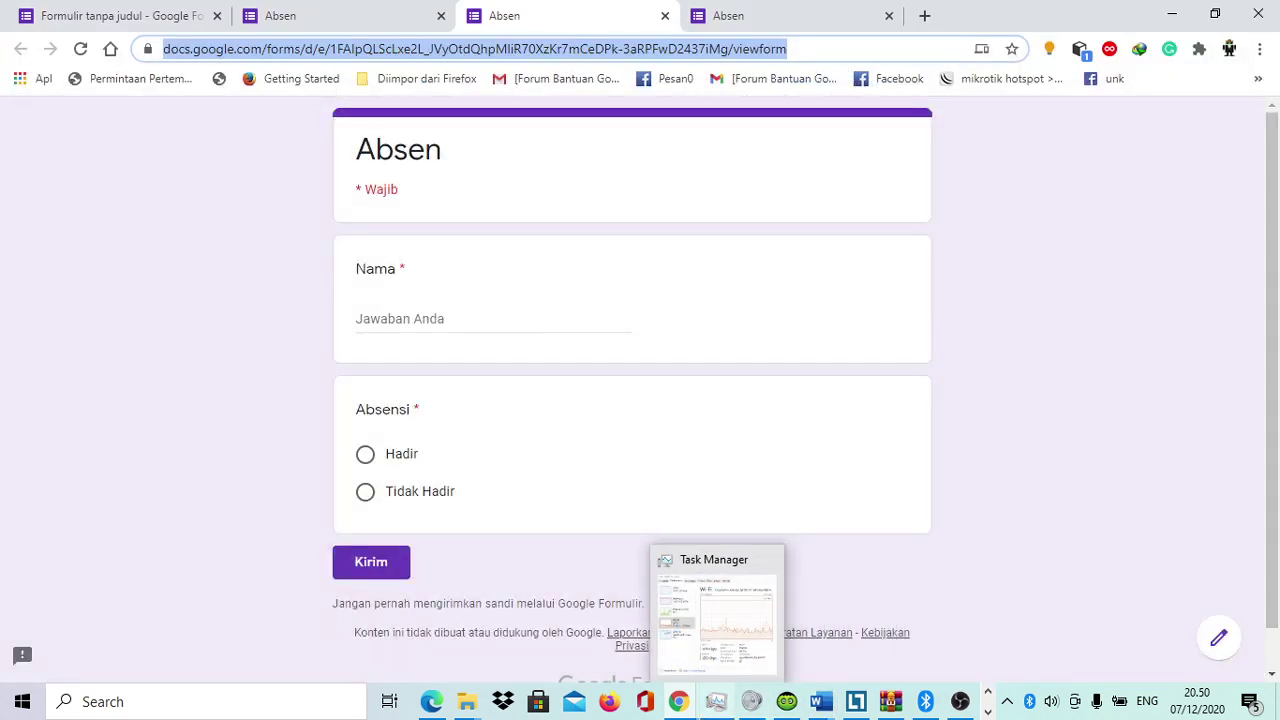
{"action": "mouse_move", "coordinate": [679, 701]}
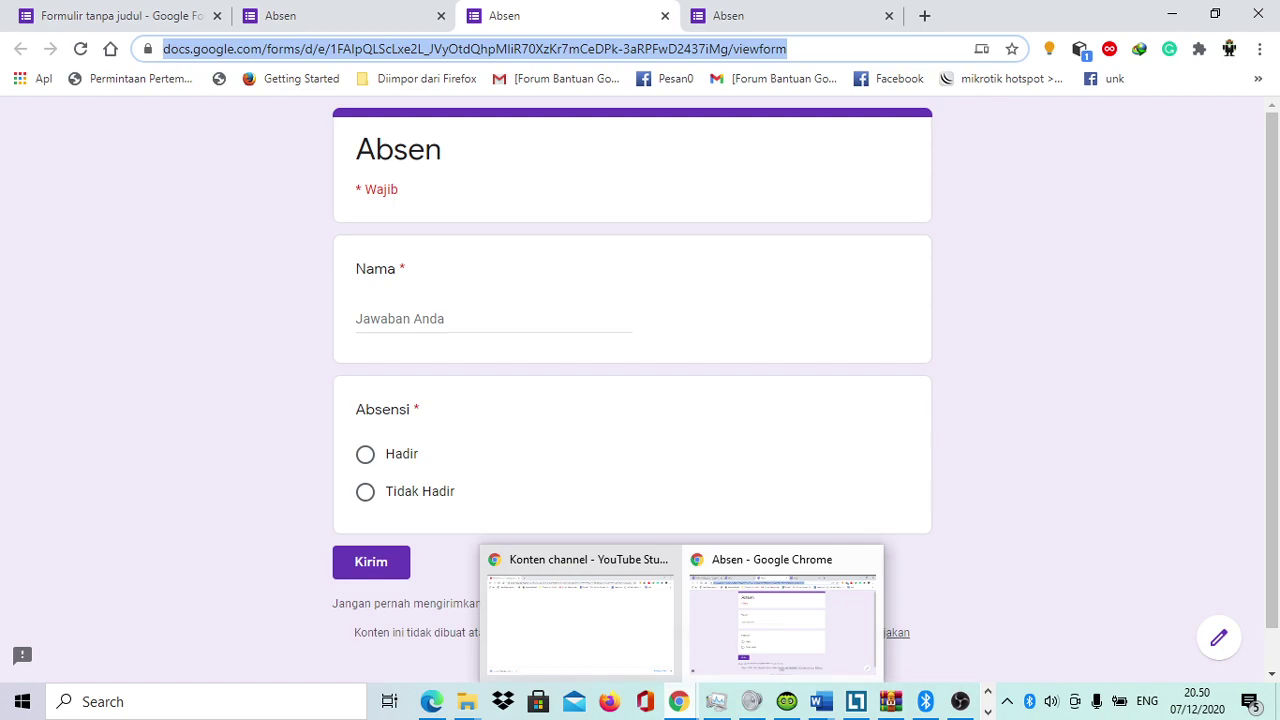
{"action": "mouse_move", "coordinate": [925, 701]}
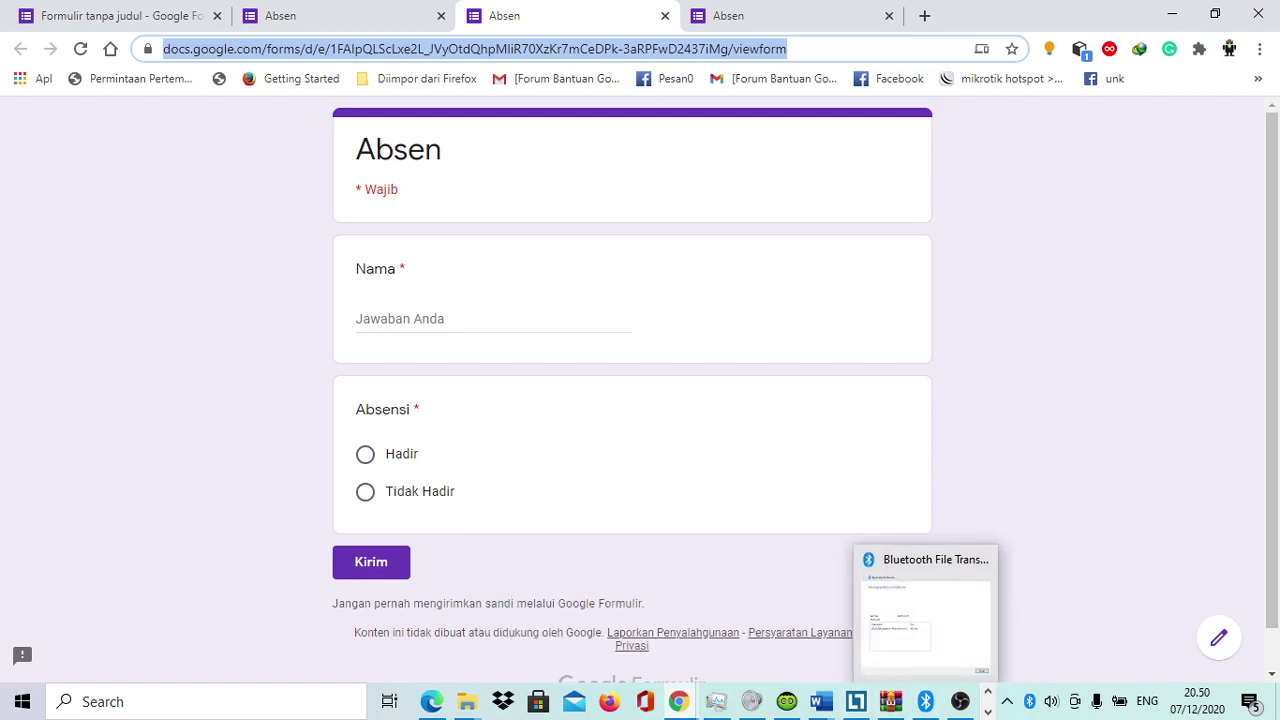
{"action": "left_click", "coordinate": [300, 16]}
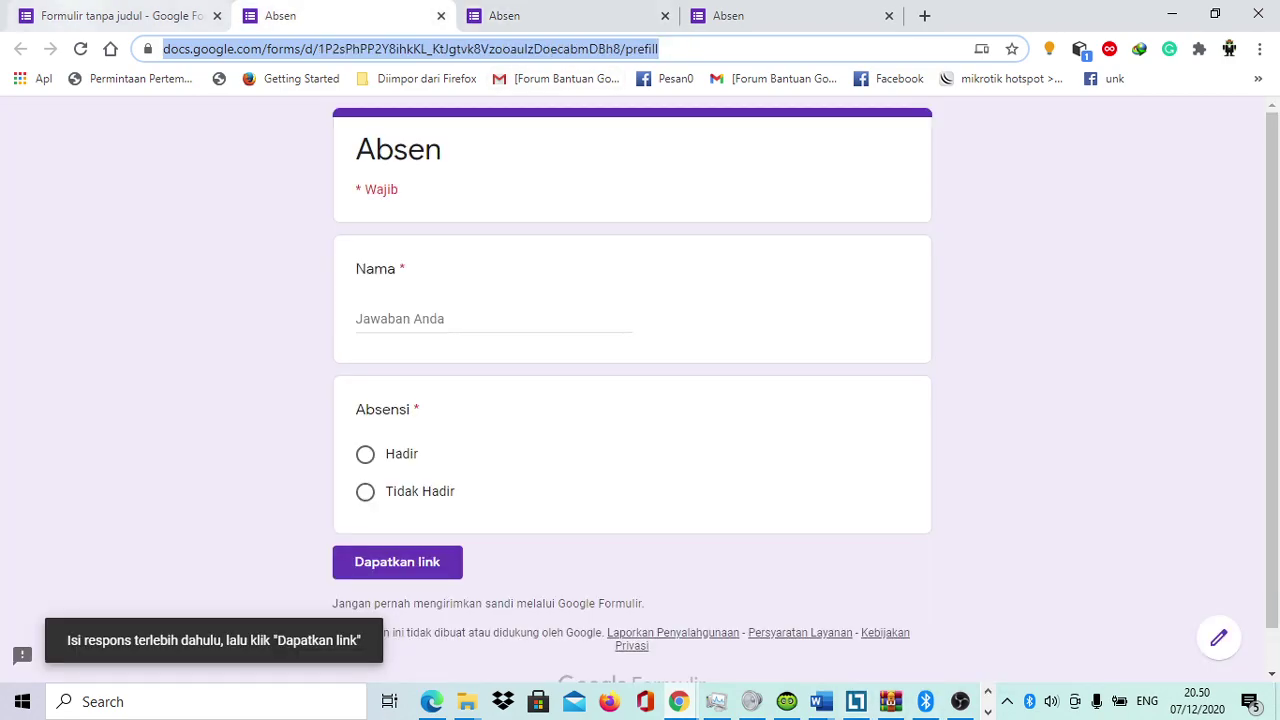
{"action": "key", "text": "ctrl+1"}
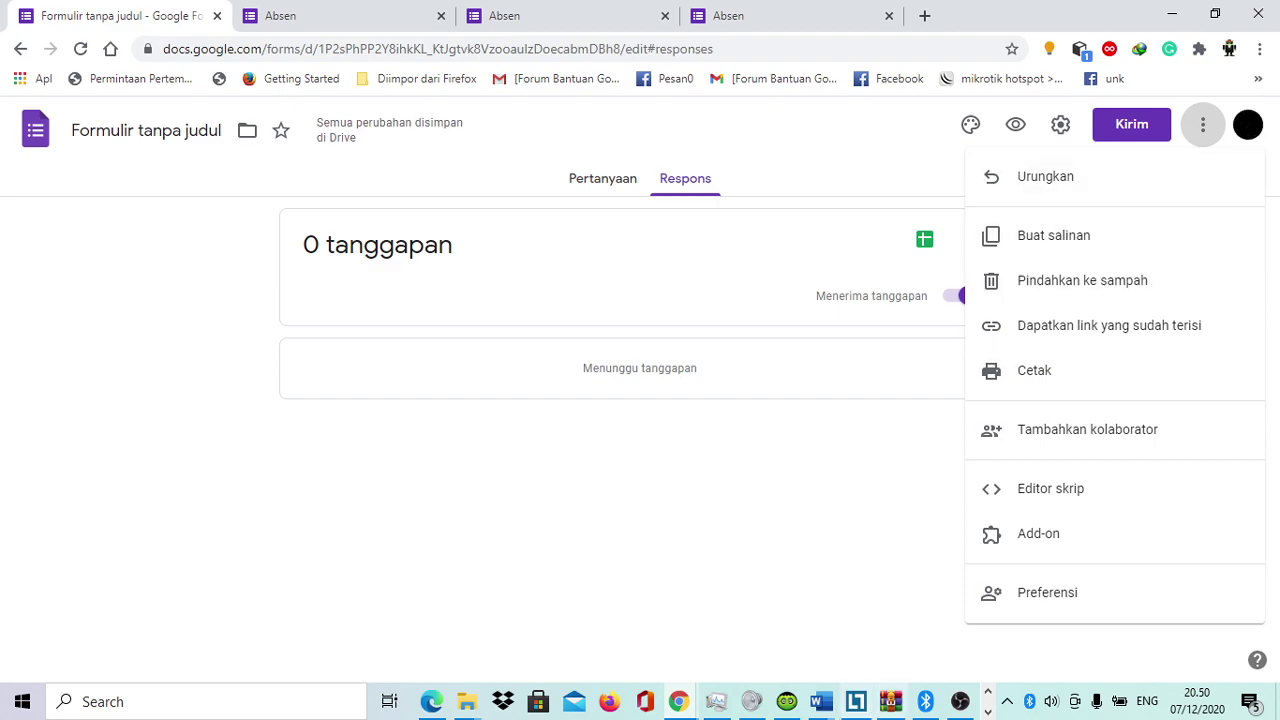
{"action": "mouse_move", "coordinate": [960, 702]}
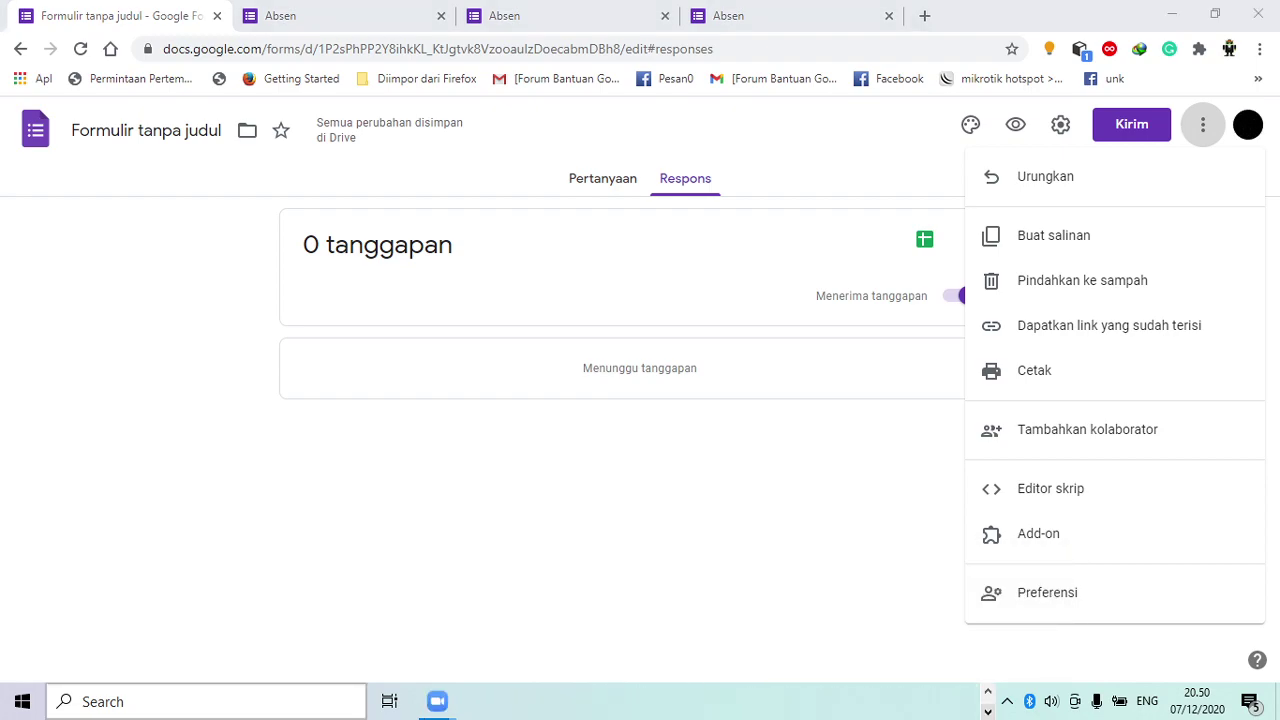
Step: Send the Absen viewform link to Everyone in the Zoom meeting chat
{"action": "mouse_move", "coordinate": [437, 702]}
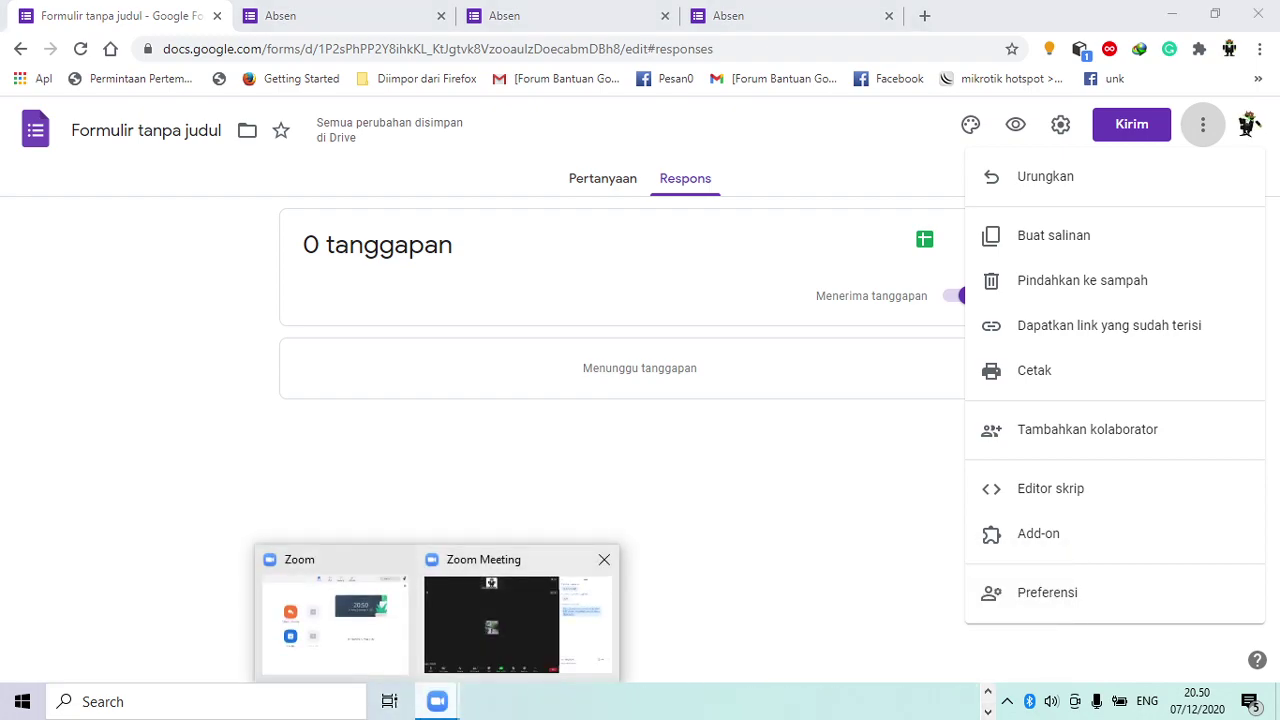
{"action": "left_click", "coordinate": [520, 615]}
{"action": "key", "text": "ctrl+v"}
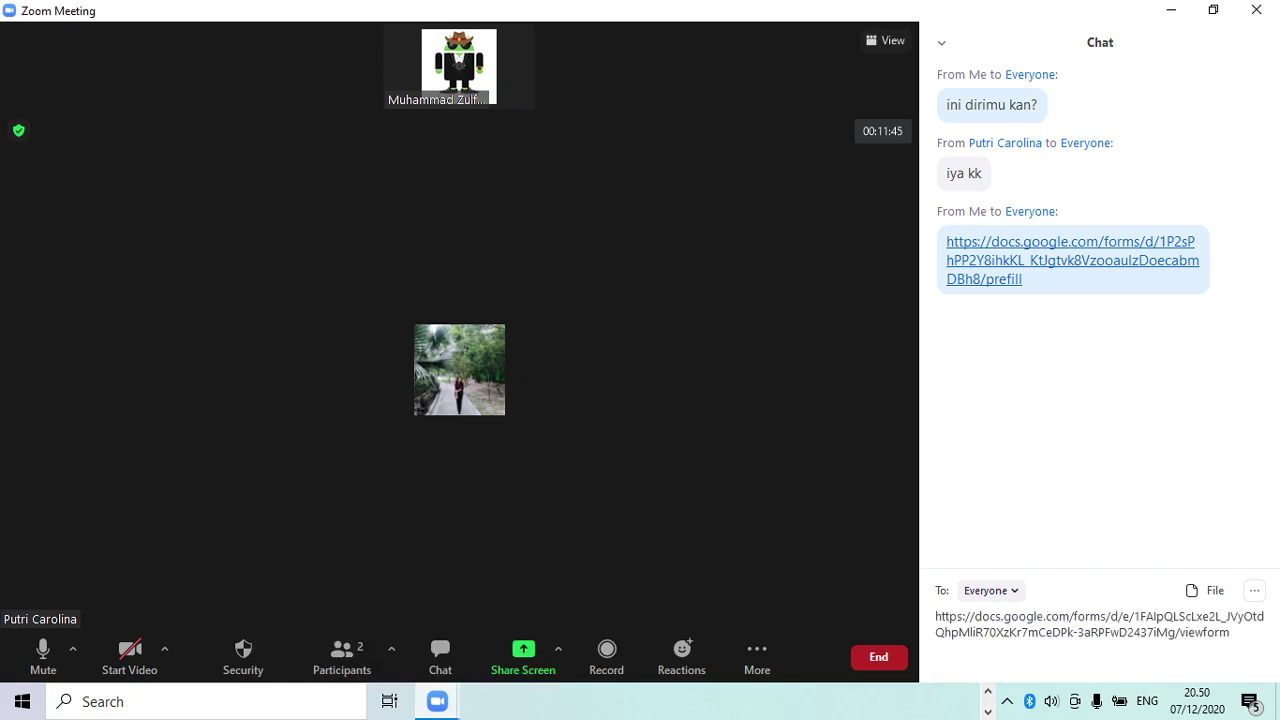
{"action": "key", "text": "Return"}
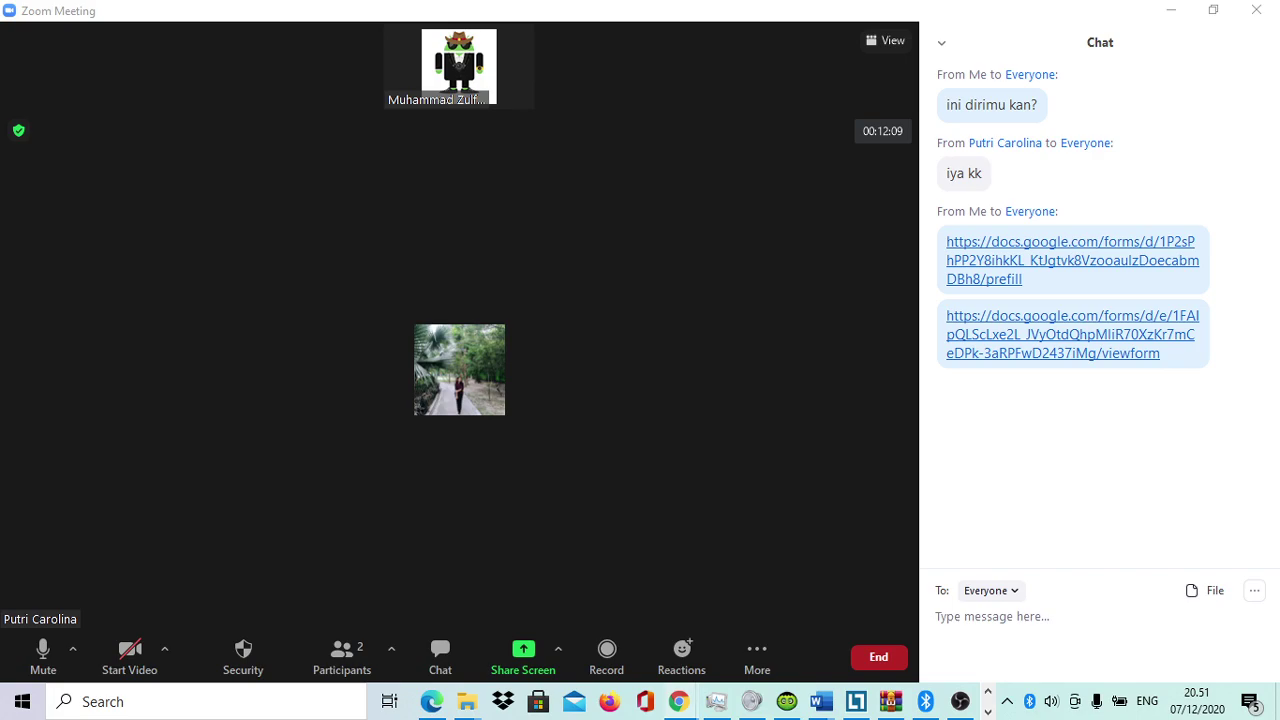
Step: Dismiss the options menu and show the Pertanyaan tab scrolled to the Nama and Absensi questions
{"action": "mouse_move", "coordinate": [678, 701]}
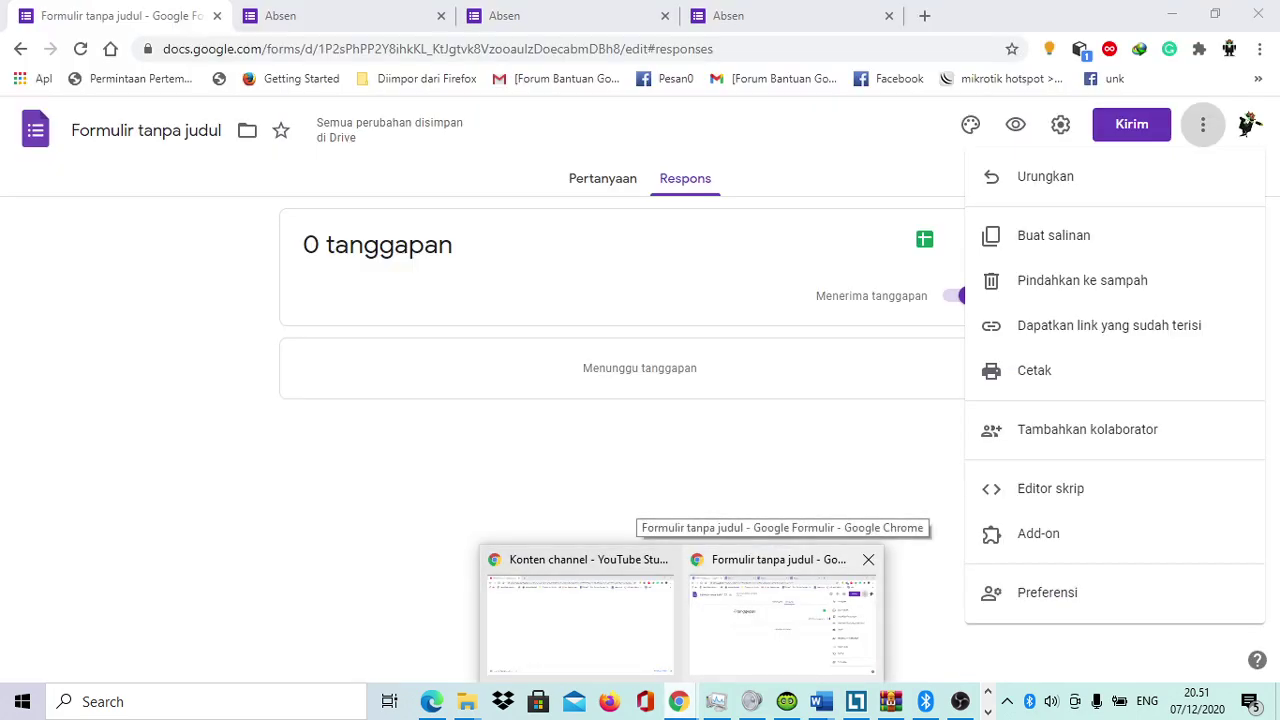
{"action": "left_click", "coordinate": [780, 610]}
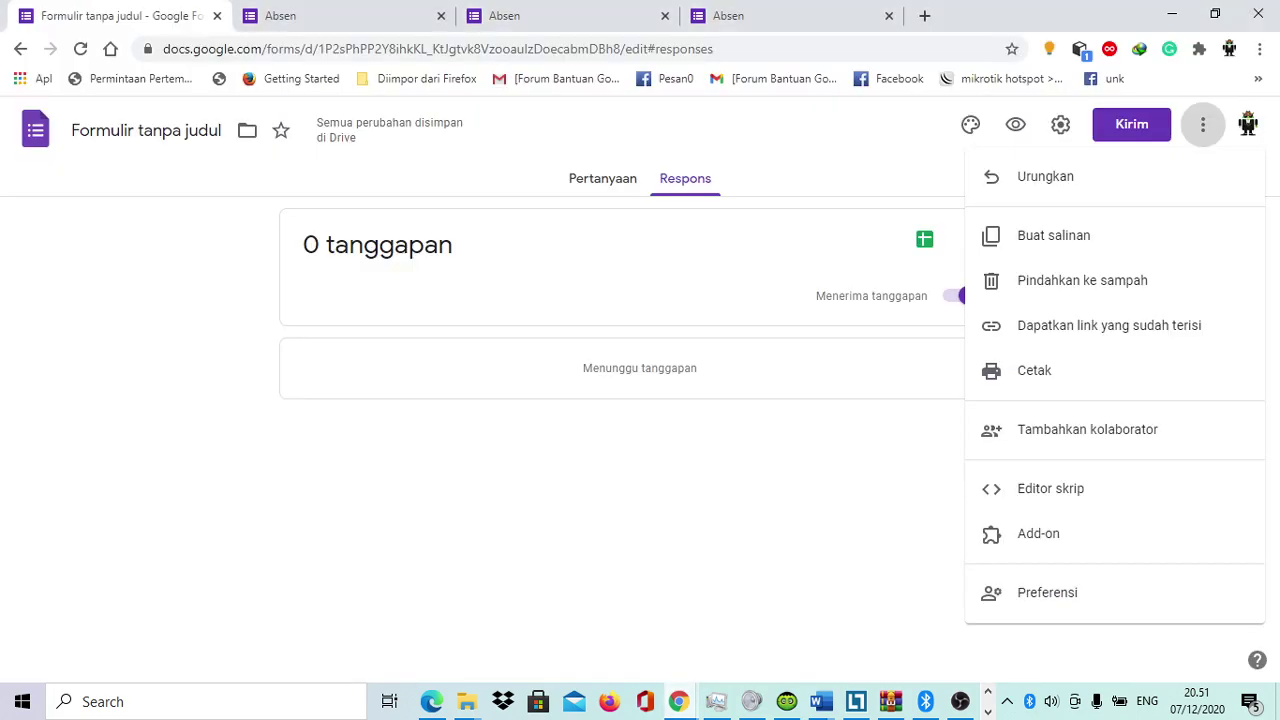
{"action": "key", "text": "Escape"}
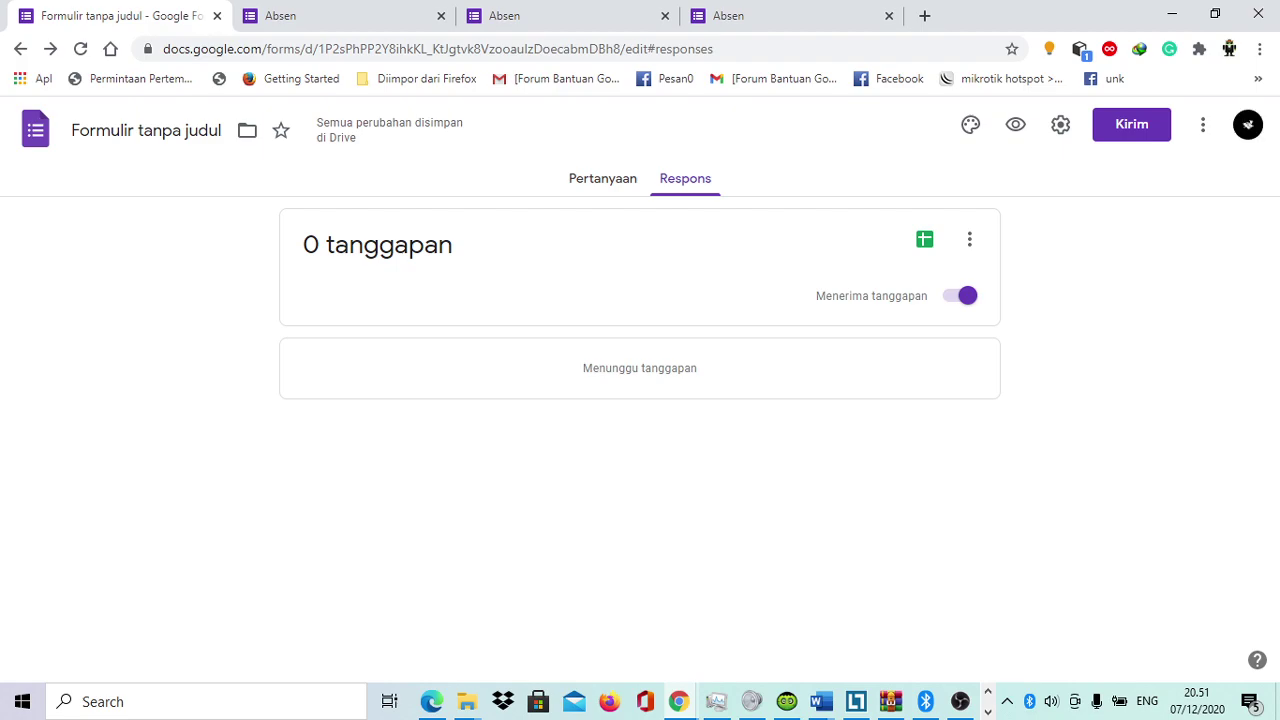
{"action": "left_click", "coordinate": [602, 178]}
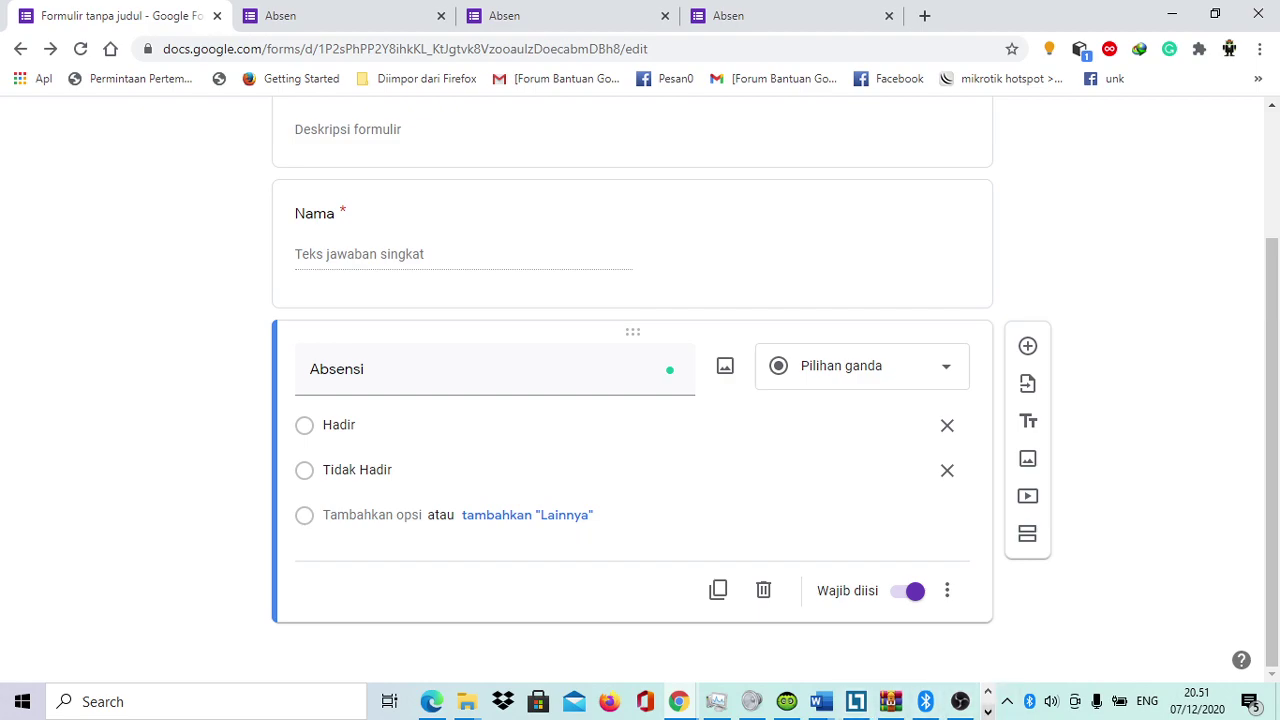
{"action": "scroll", "coordinate": [632, 400], "scroll_direction": "up", "scroll_amount": 2}
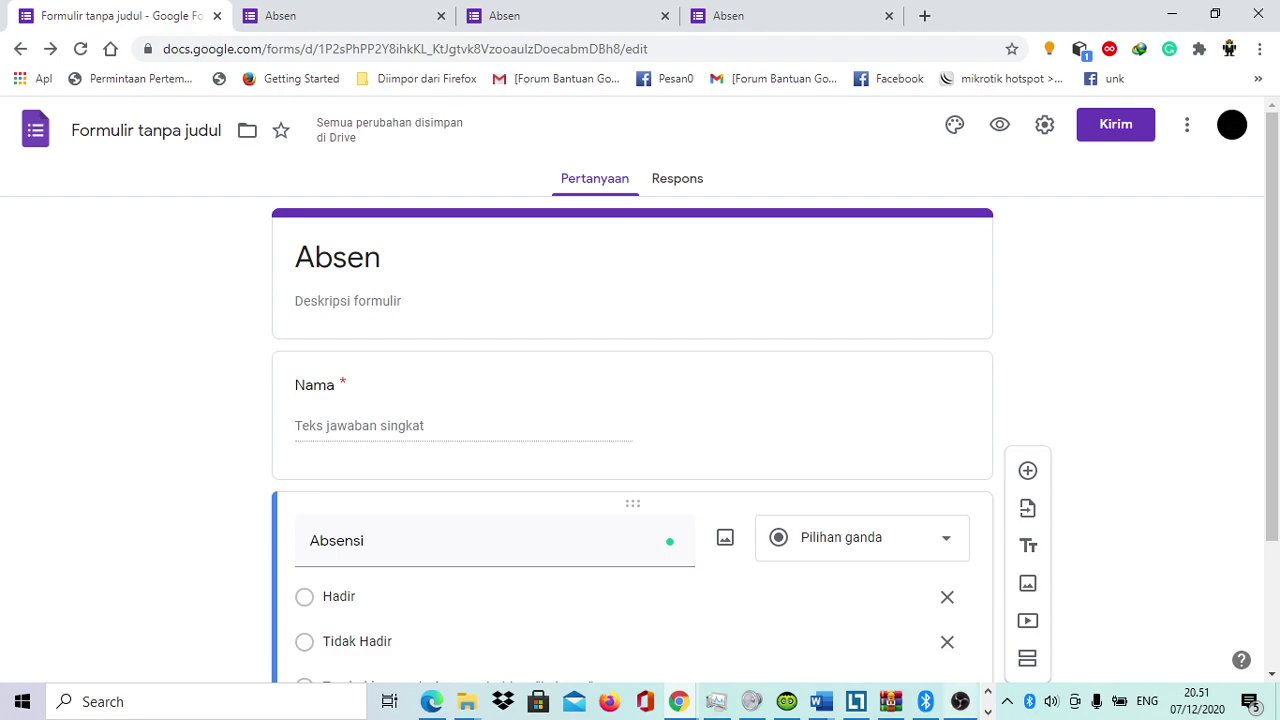
Step: Share the 'Formulir tanpa judul' Chrome window with the Google Forms editor in Zoom
{"action": "mouse_move", "coordinate": [437, 701]}
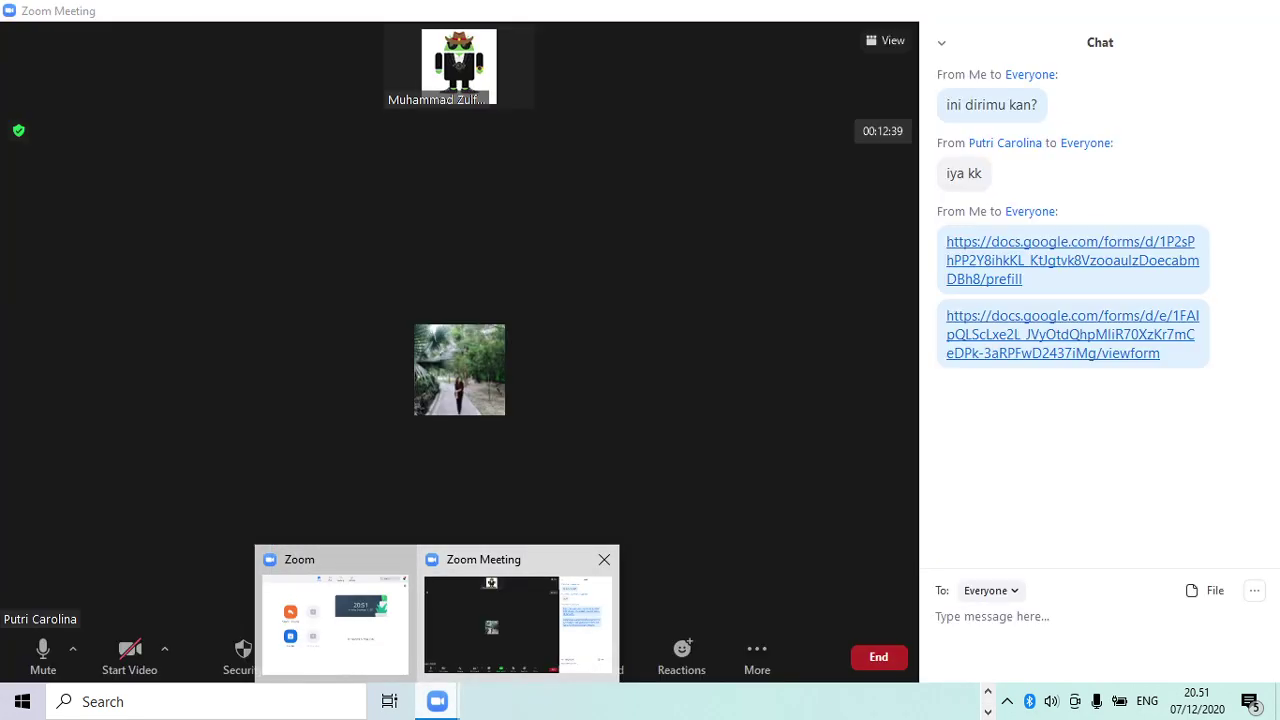
{"action": "left_click", "coordinate": [491, 622]}
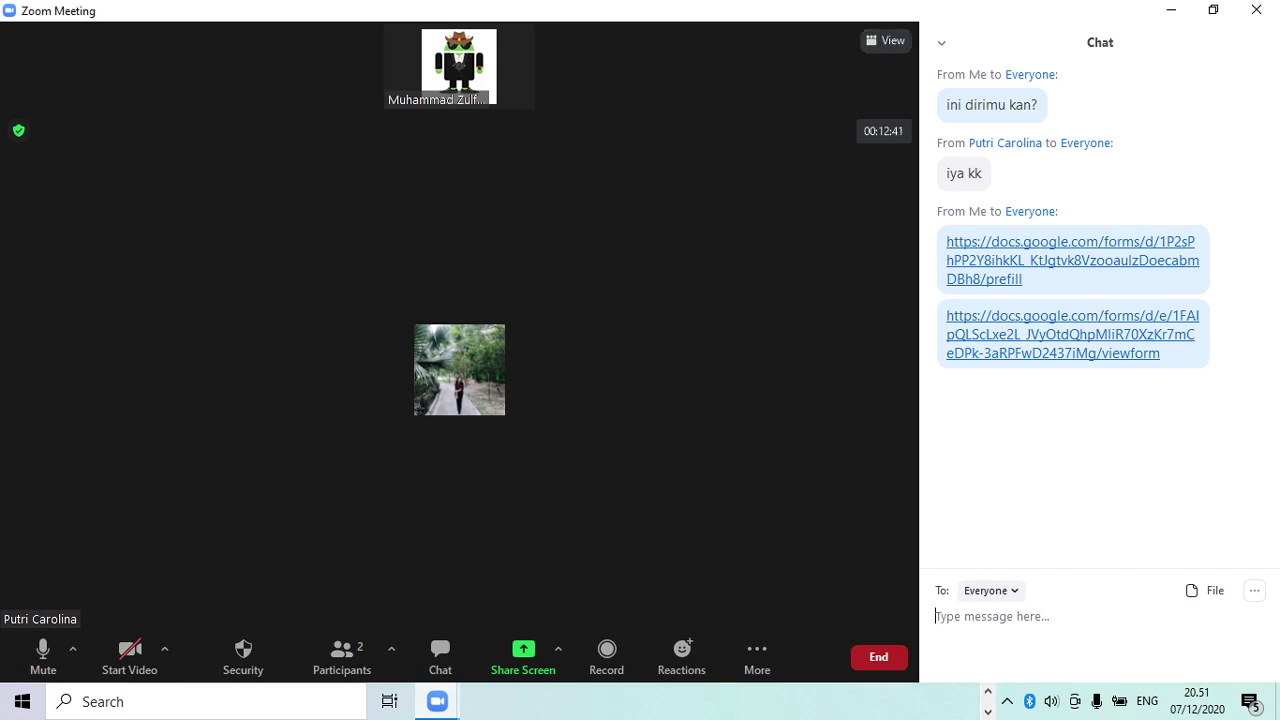
{"action": "left_click", "coordinate": [886, 40]}
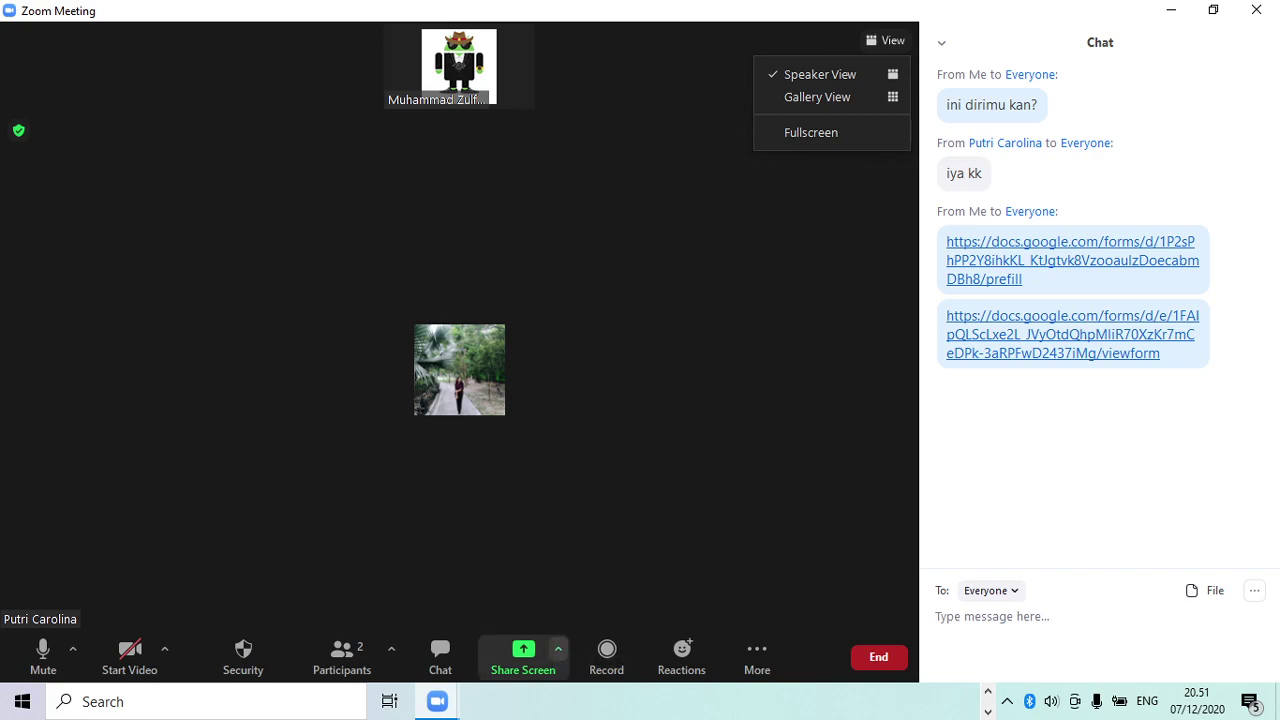
{"action": "left_click", "coordinate": [558, 649]}
{"action": "left_click", "coordinate": [558, 649]}
{"action": "left_click", "coordinate": [525, 655]}
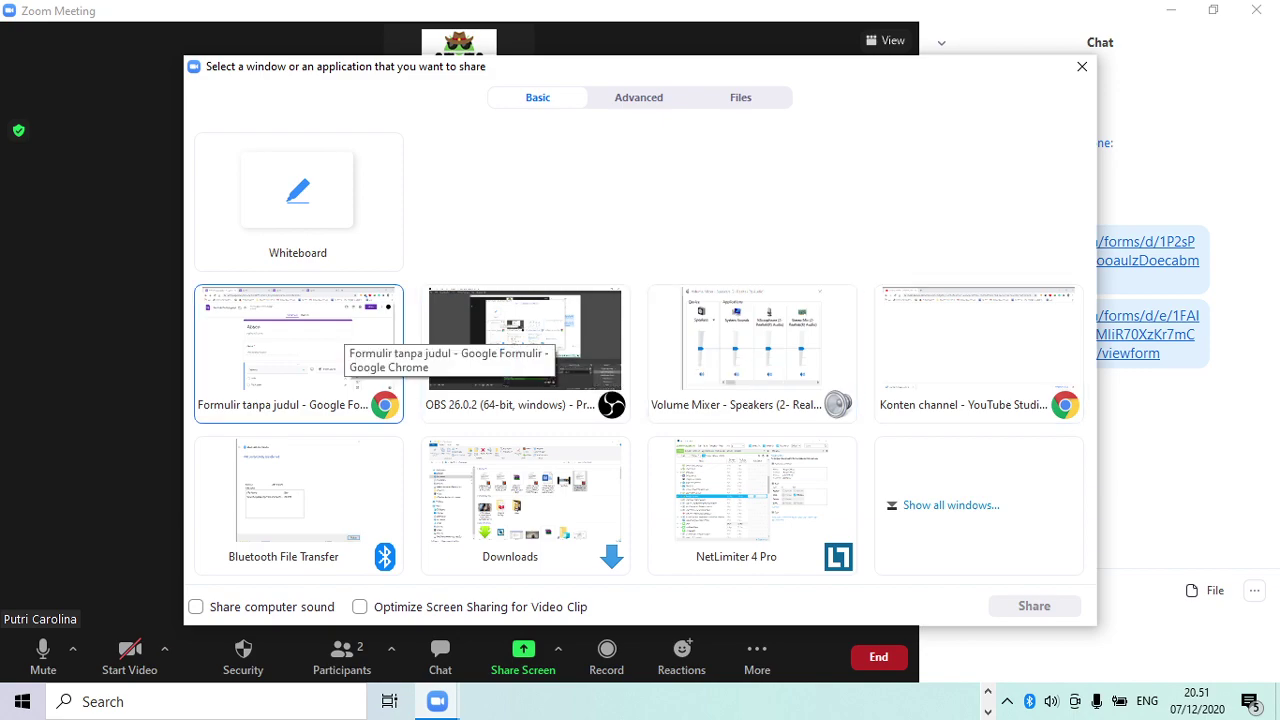
{"action": "left_click", "coordinate": [300, 345]}
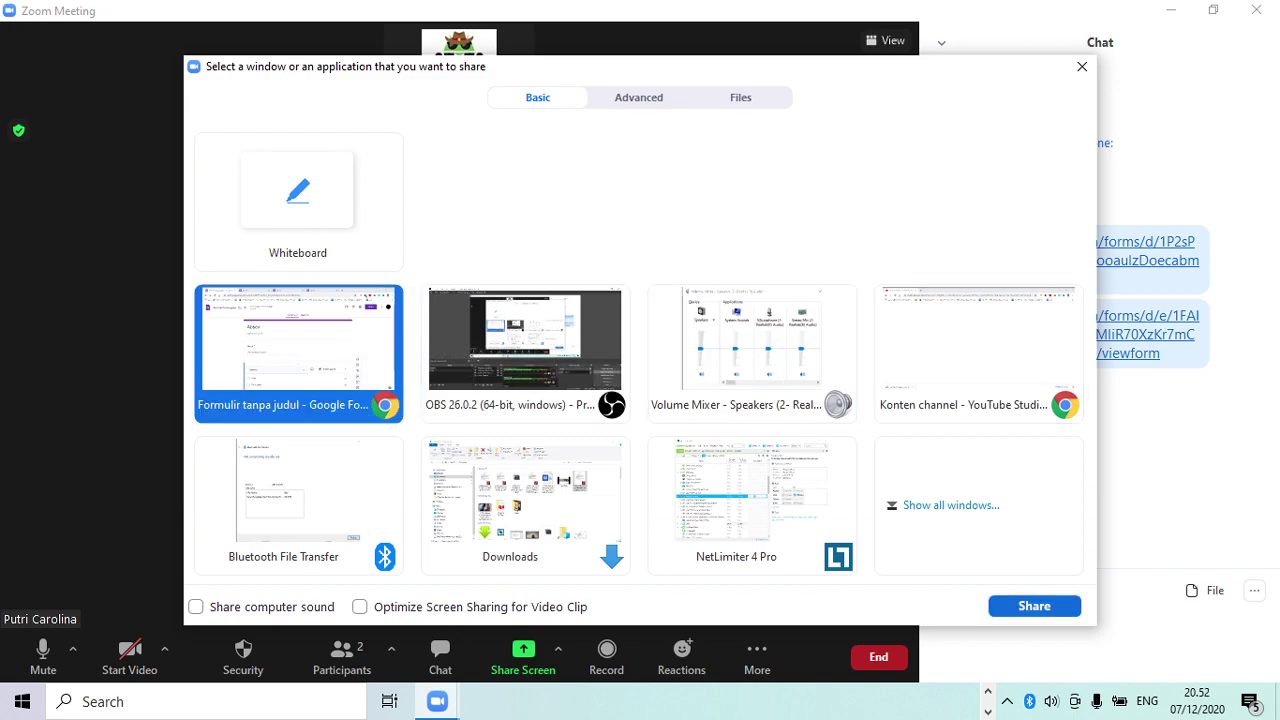
{"action": "left_click", "coordinate": [1034, 606]}
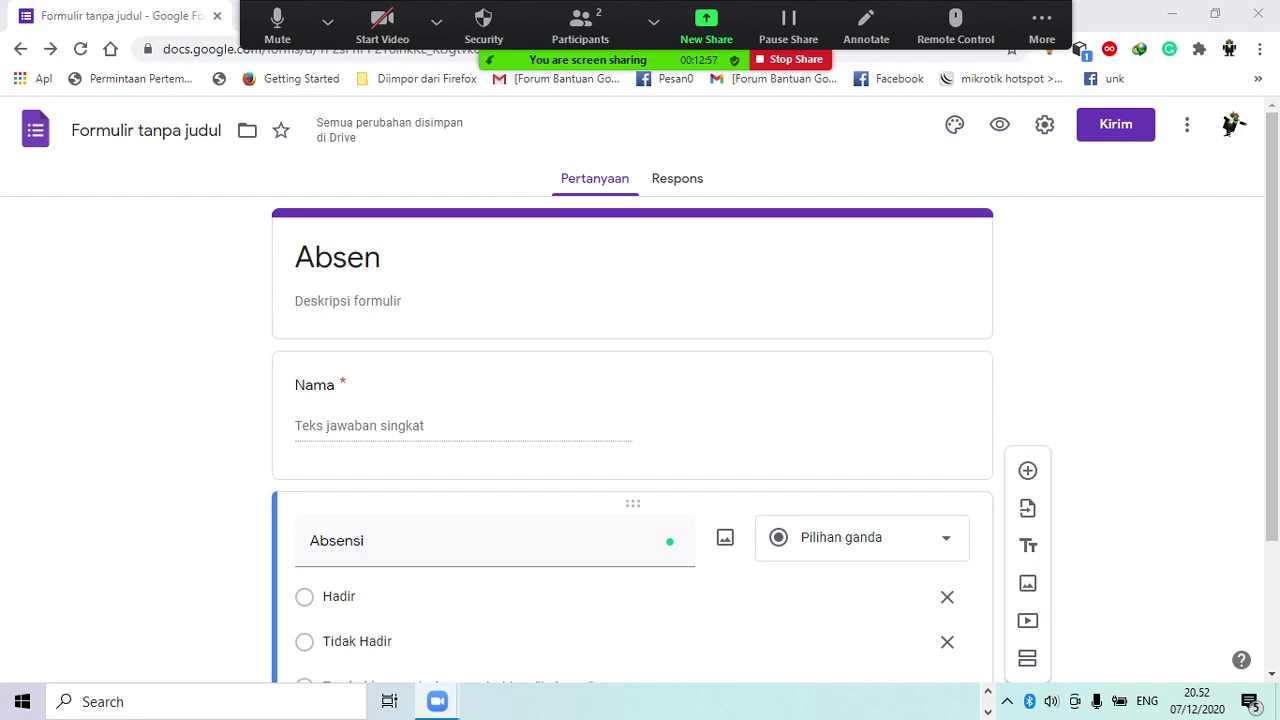
Step: Switch to the Respons tab and reload it, still showing 0 tanggapan
{"action": "left_click", "coordinate": [677, 178]}
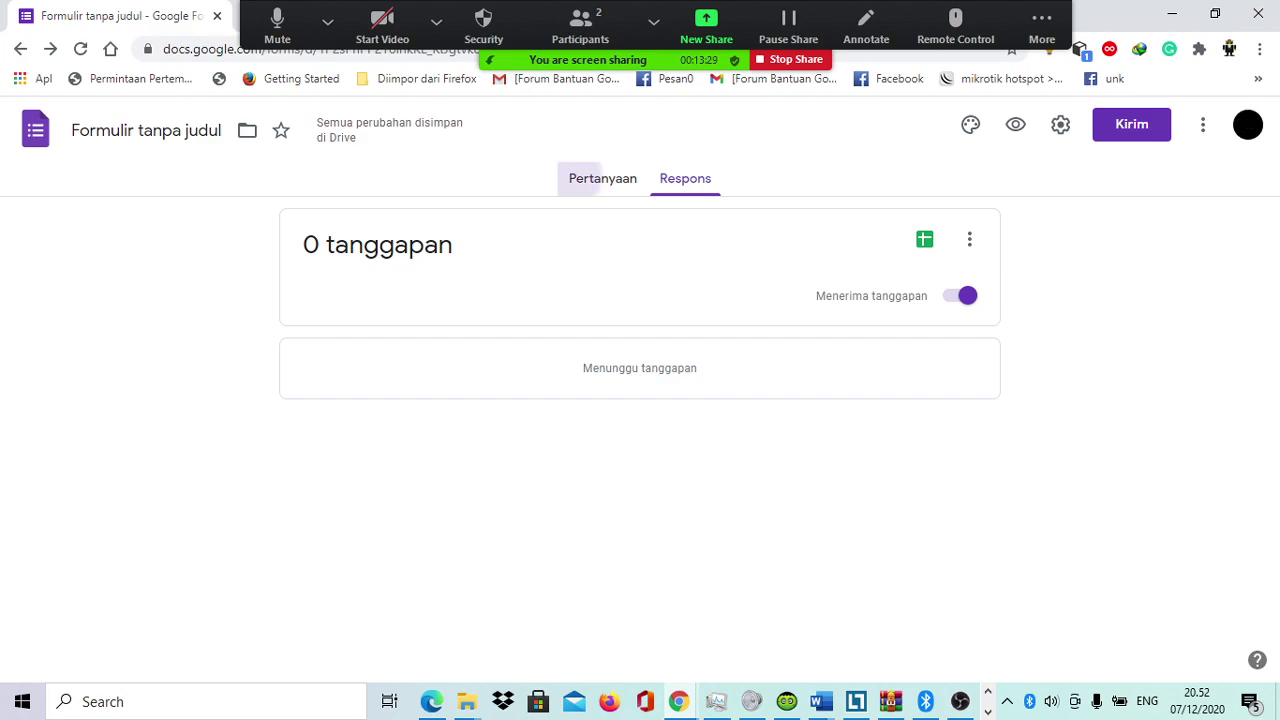
{"action": "left_click", "coordinate": [635, 180]}
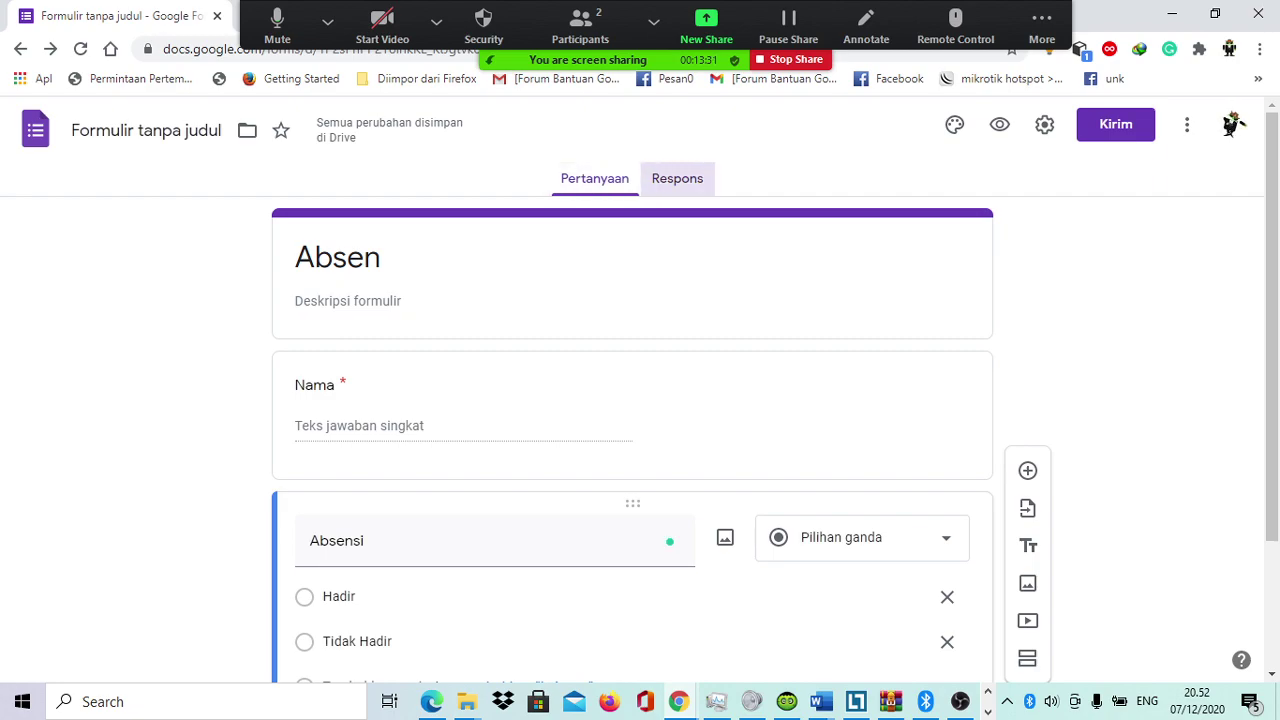
{"action": "left_click", "coordinate": [677, 178]}
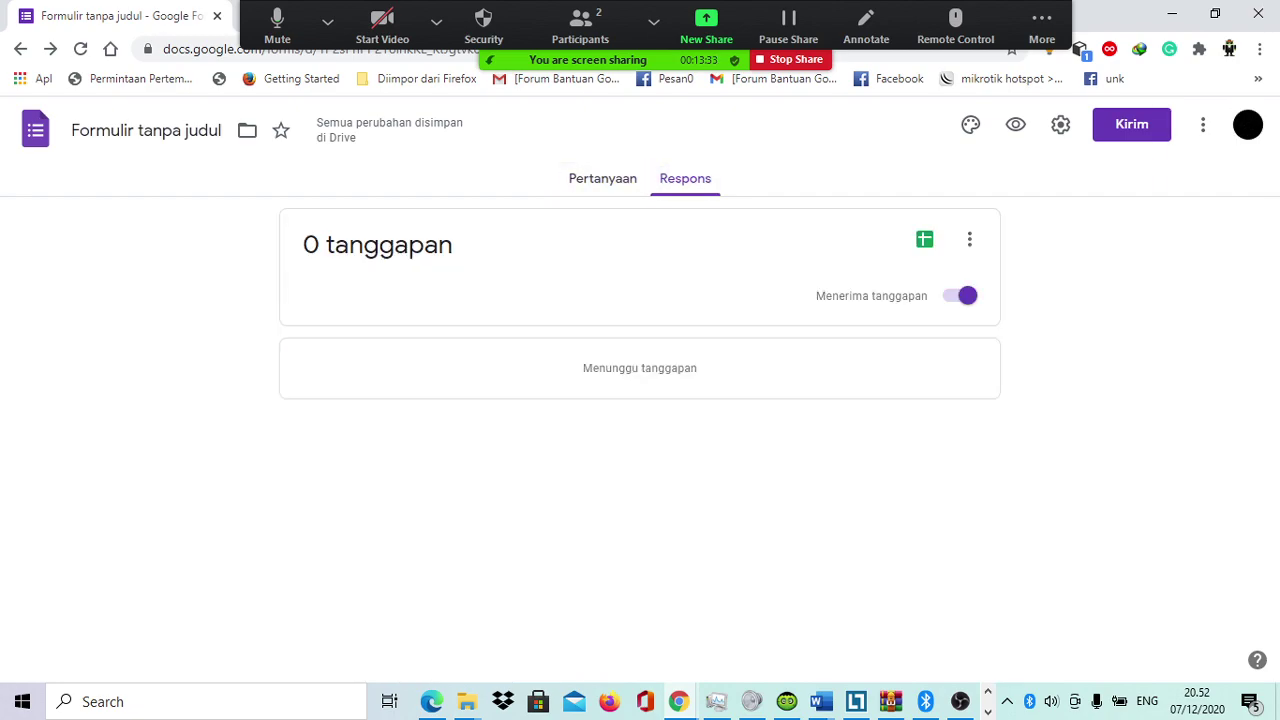
{"action": "left_click", "coordinate": [80, 49]}
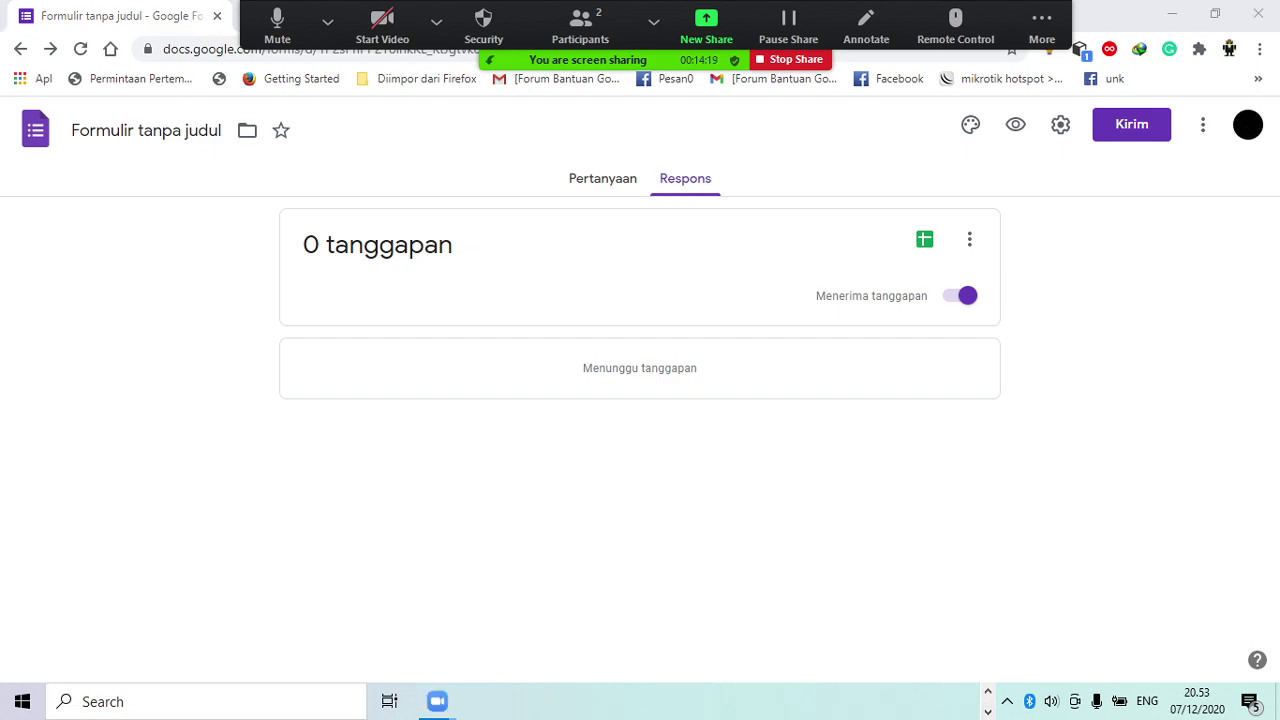
{"action": "mouse_move", "coordinate": [437, 701]}
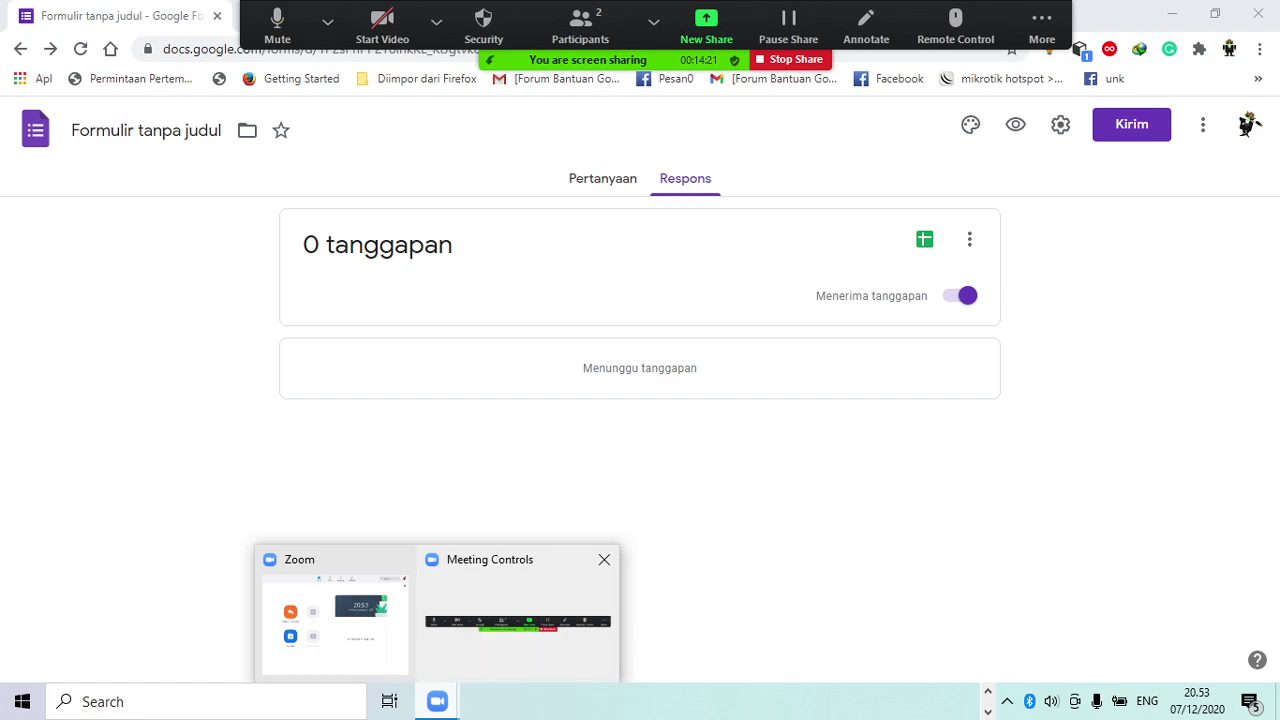
Step: Stop the Zoom screen share and bring the form's responses page forward
{"action": "left_click", "coordinate": [796, 59]}
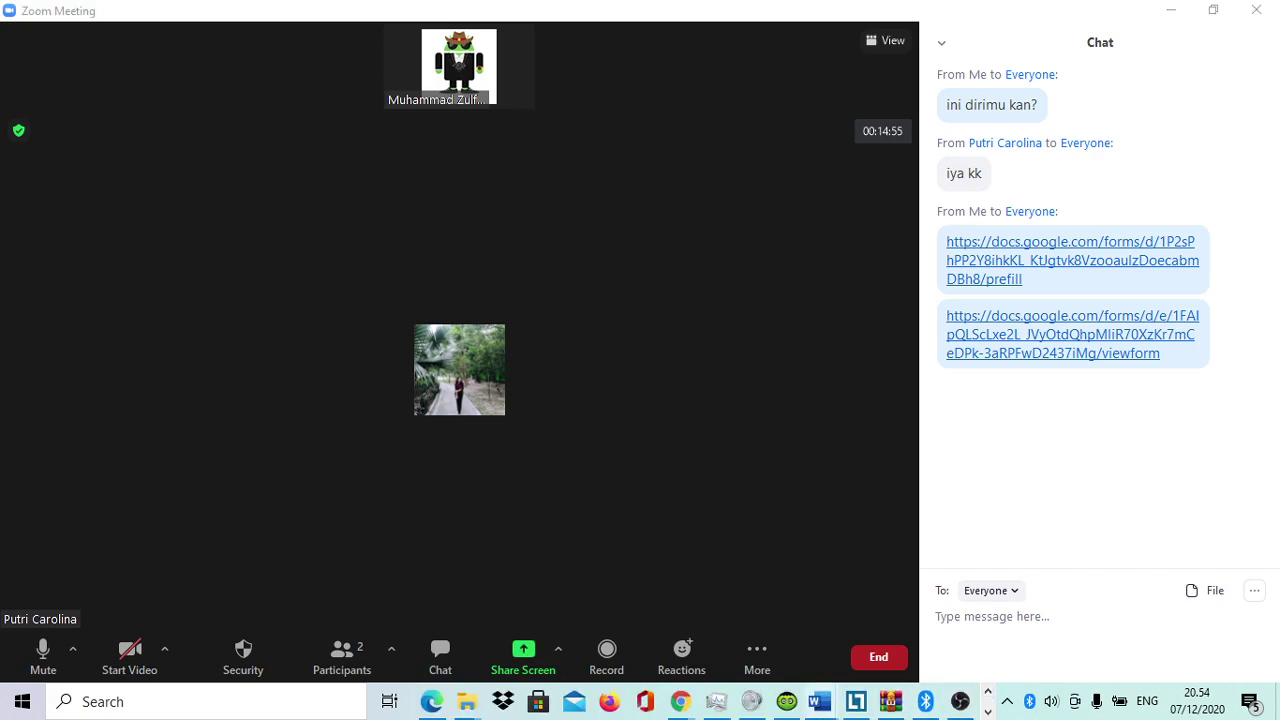
{"action": "mouse_move", "coordinate": [679, 701]}
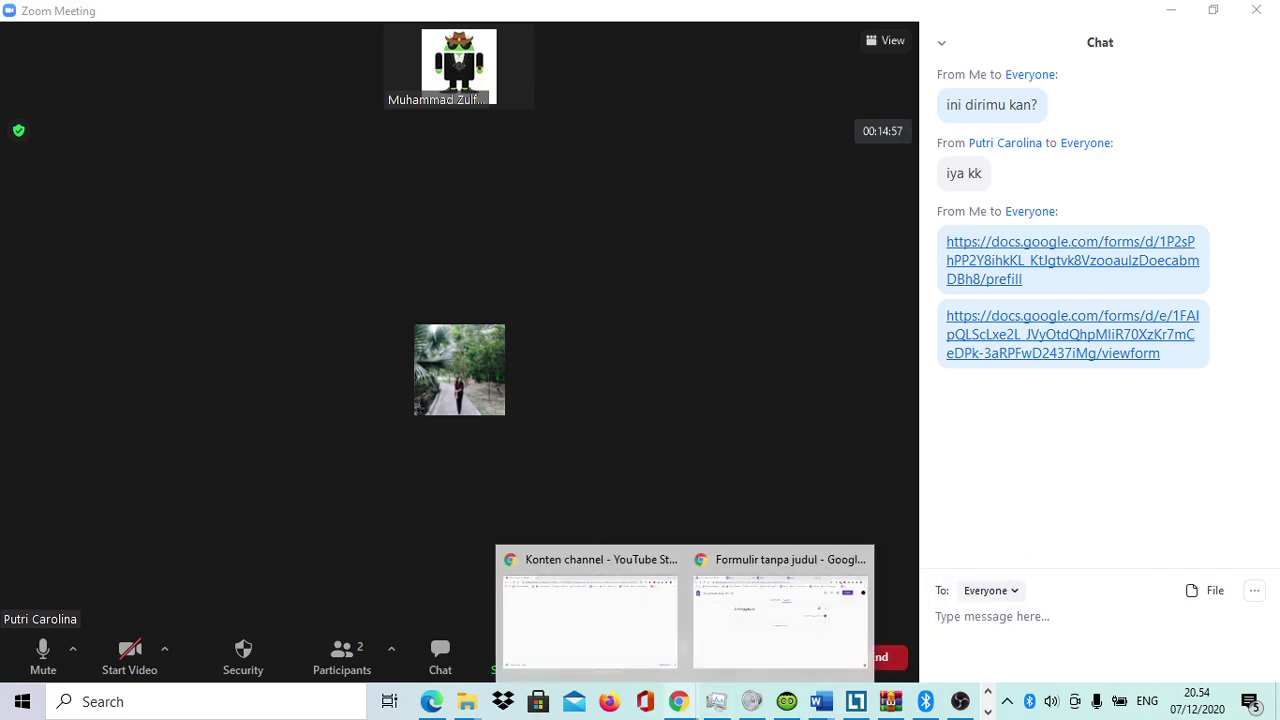
{"action": "left_click", "coordinate": [780, 615]}
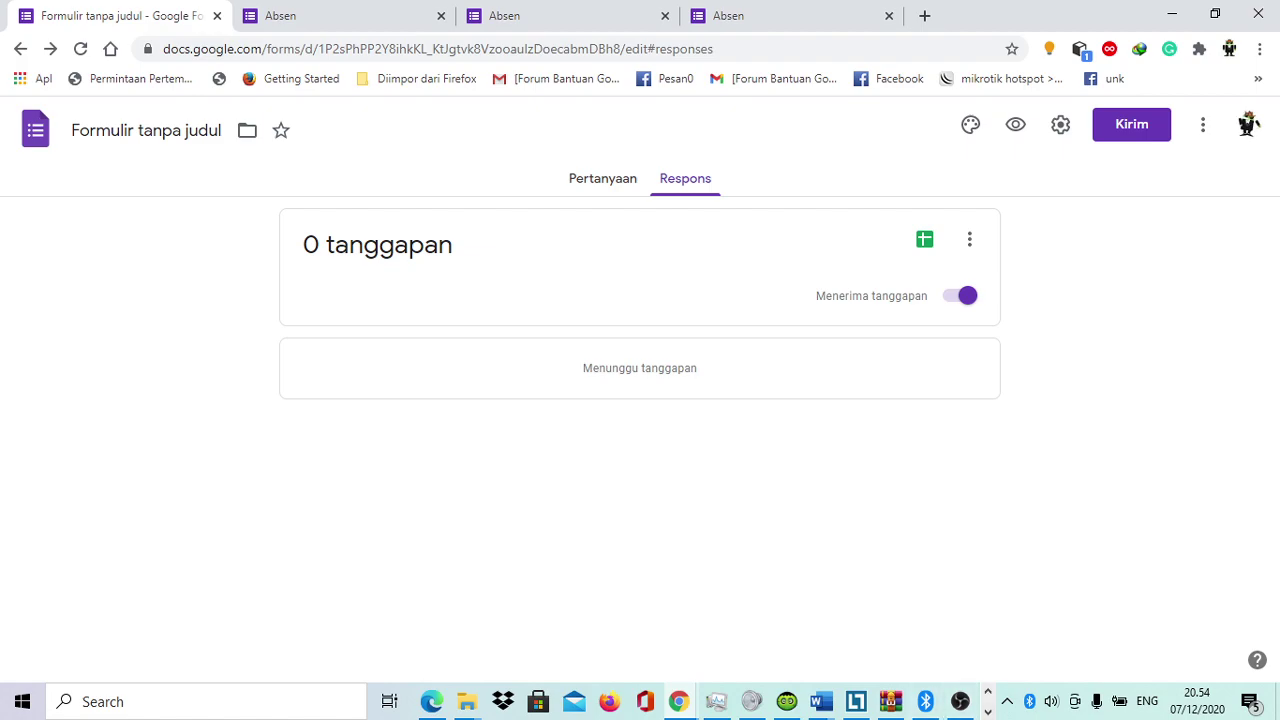
Step: Repost the form link in the Zoom chat, followed by the message 'ngisinya disitu coba'
{"action": "mouse_move", "coordinate": [437, 701]}
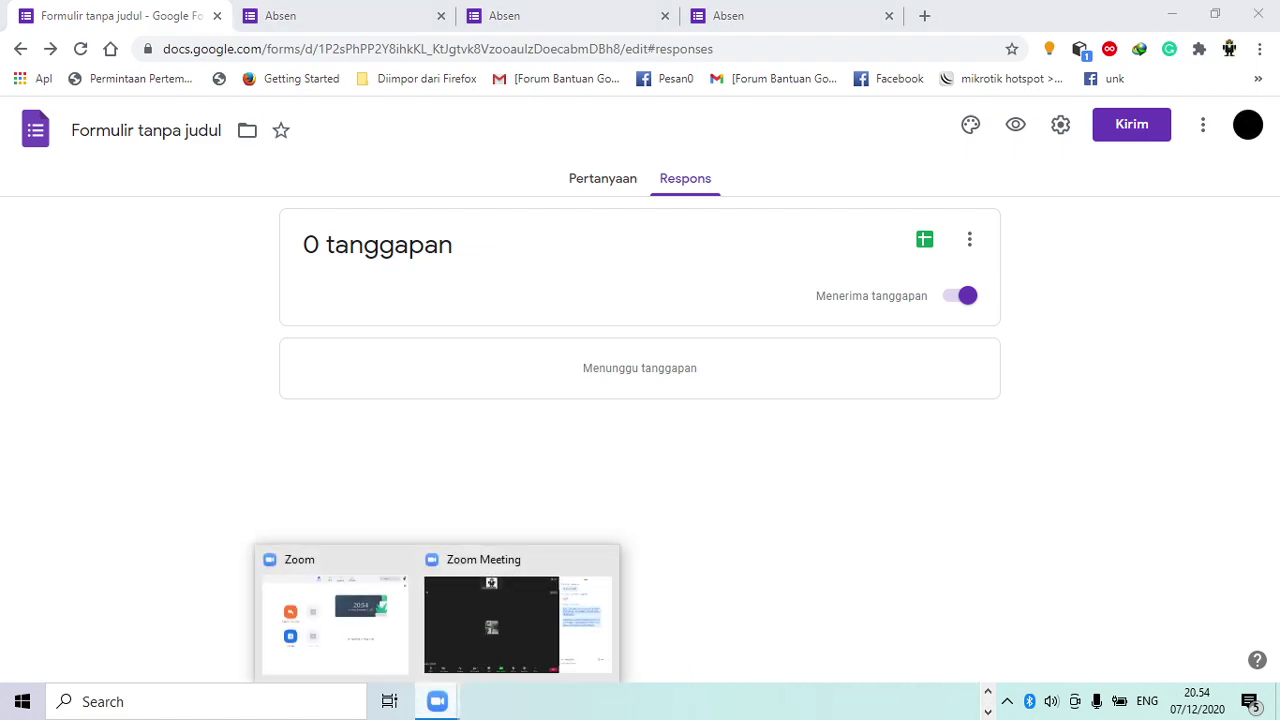
{"action": "left_click", "coordinate": [491, 620]}
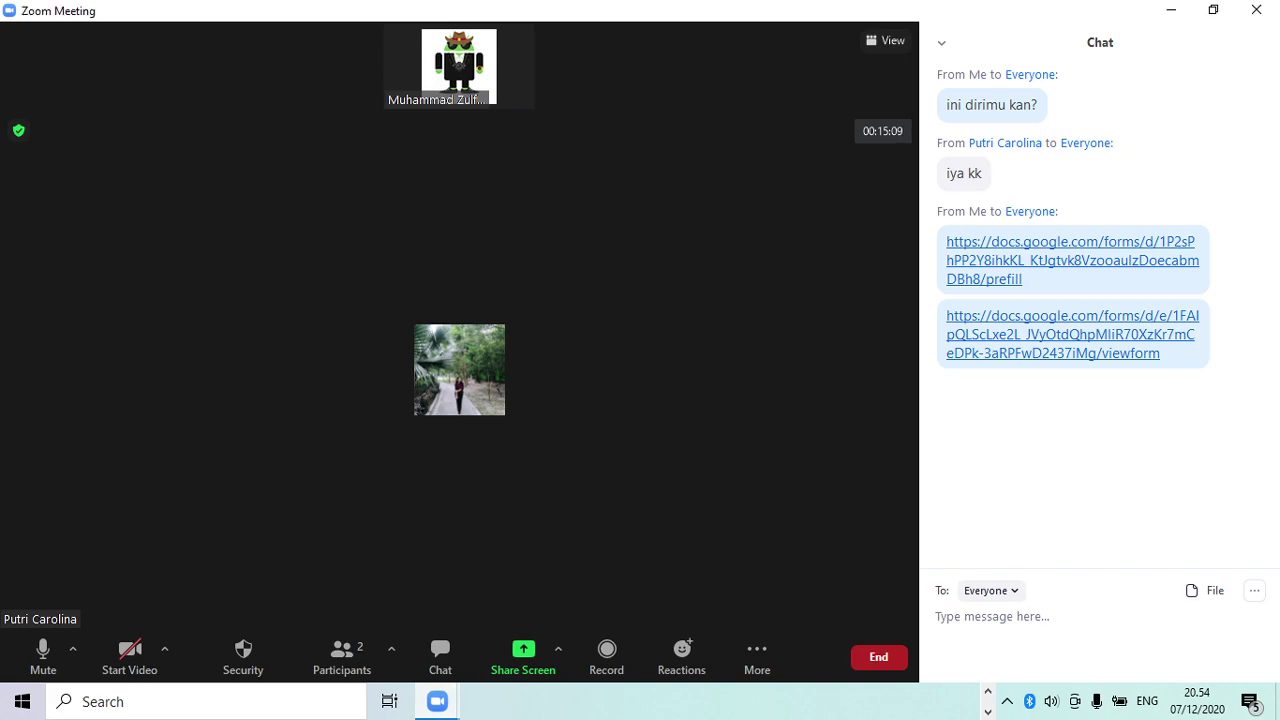
{"action": "type", "text": "https://docs.google.com/forms/d/e/1FAIpQLScLxe2L_JVyOtdQhpMliR70XzKr7mCeDPk-3aRPFwD2437iMg/viewform"}
{"action": "key", "text": "Return"}
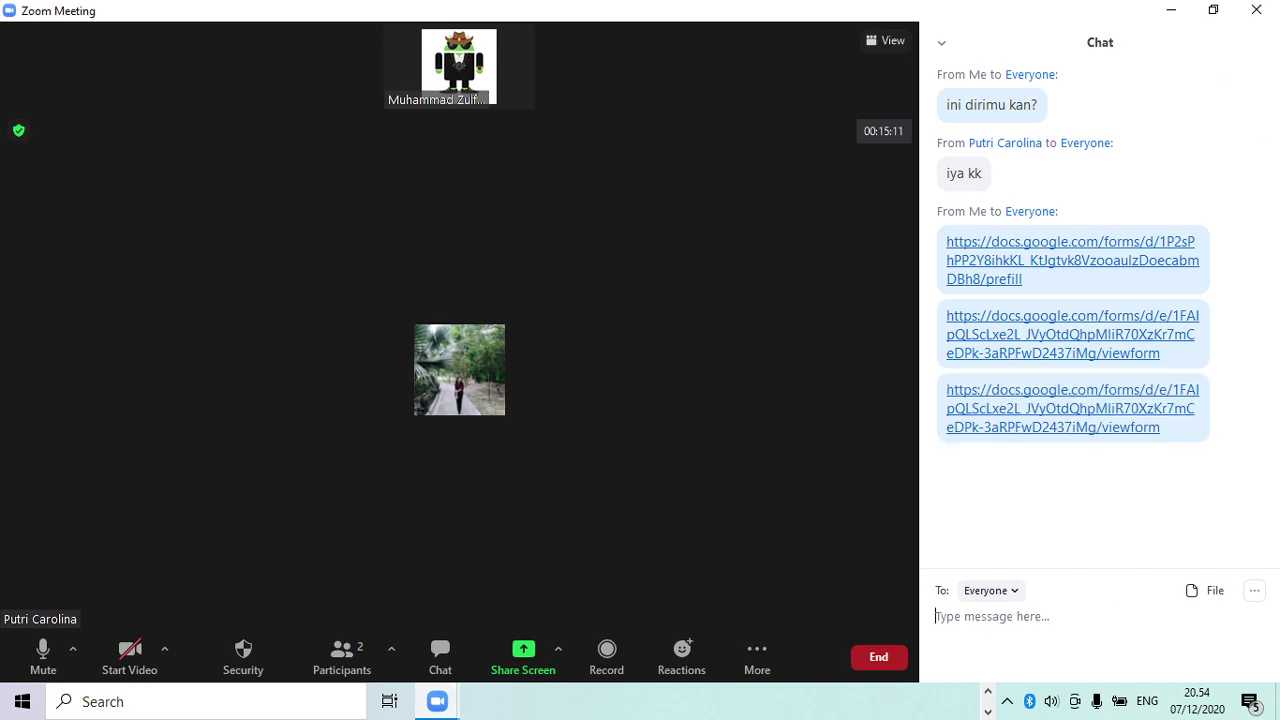
{"action": "type", "text": "ngisinya disitu coba"}
{"action": "key", "text": "Return"}
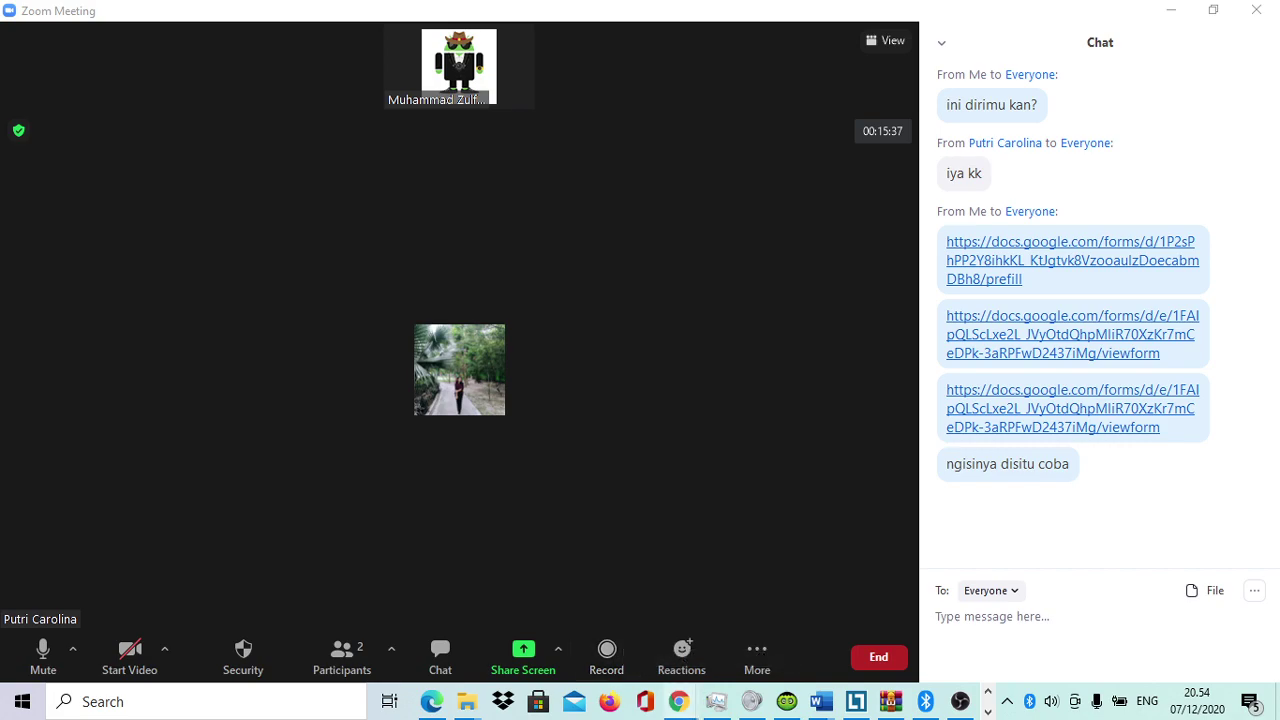
Step: Toggle between Pertanyaan and Respons until 1 tanggapan appears, then return to the Zoom meeting
{"action": "mouse_move", "coordinate": [679, 701]}
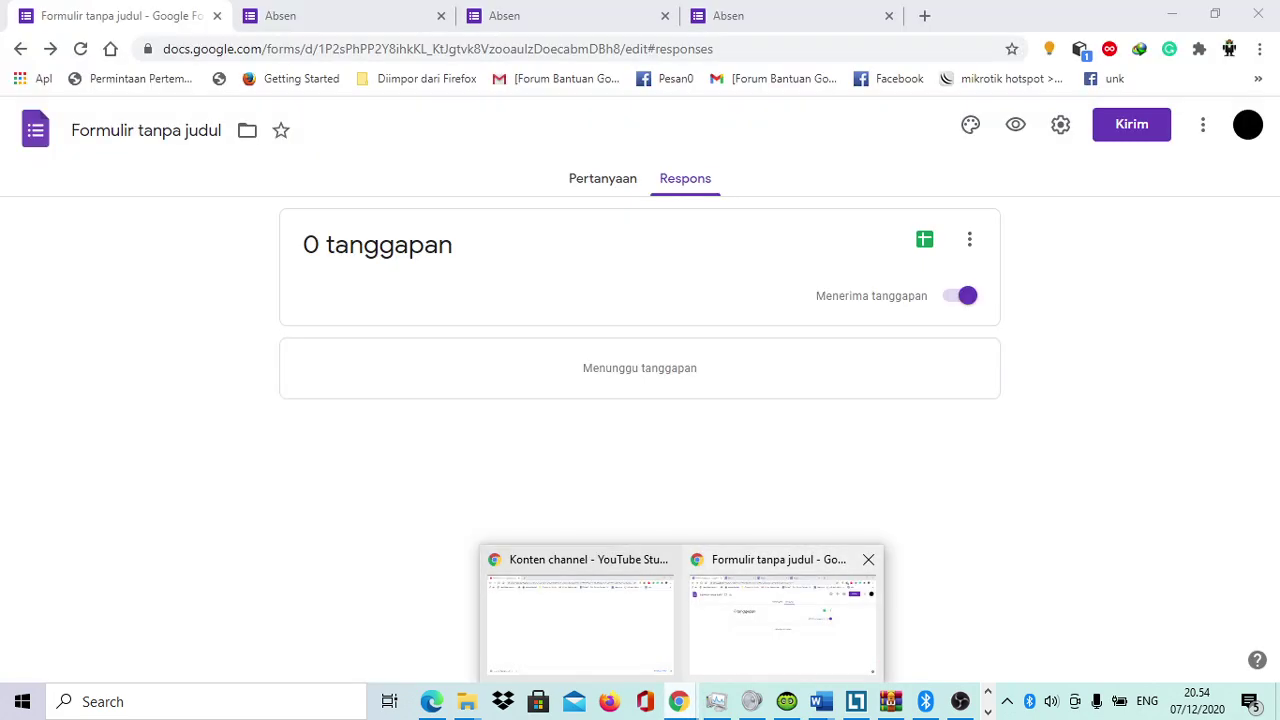
{"action": "left_click", "coordinate": [782, 620]}
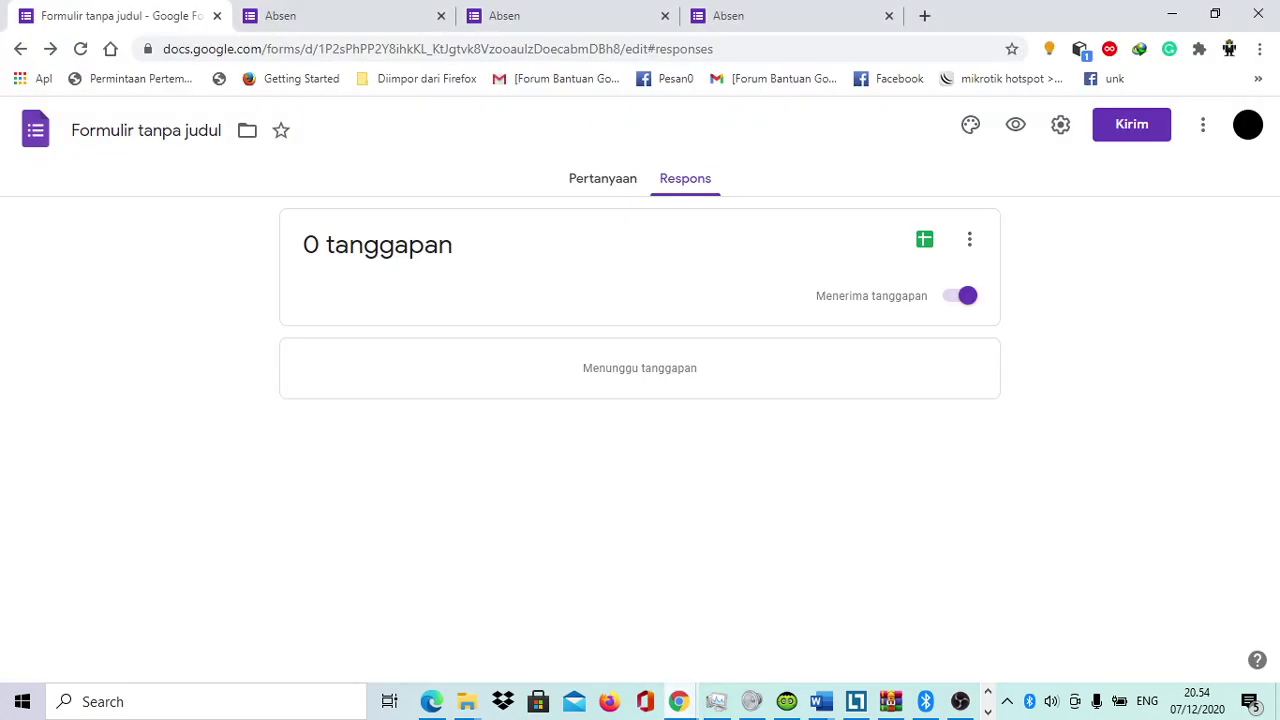
{"action": "left_click", "coordinate": [602, 178]}
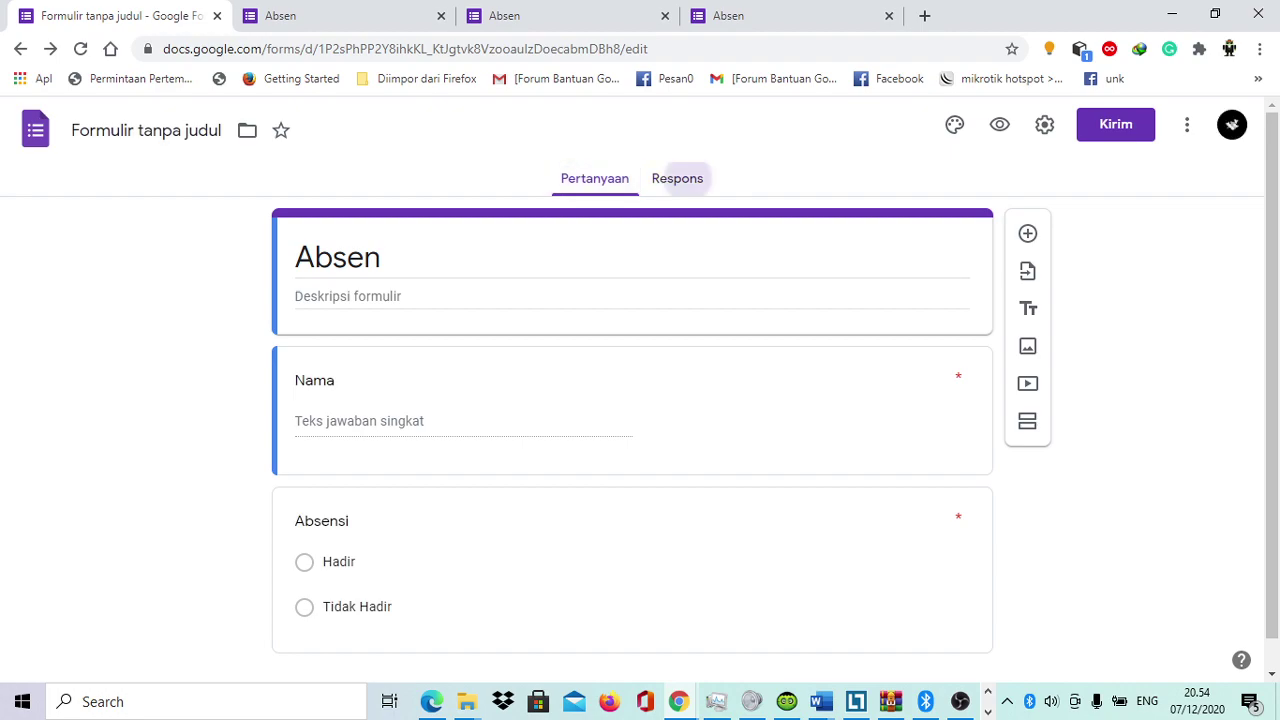
{"action": "left_click", "coordinate": [686, 178]}
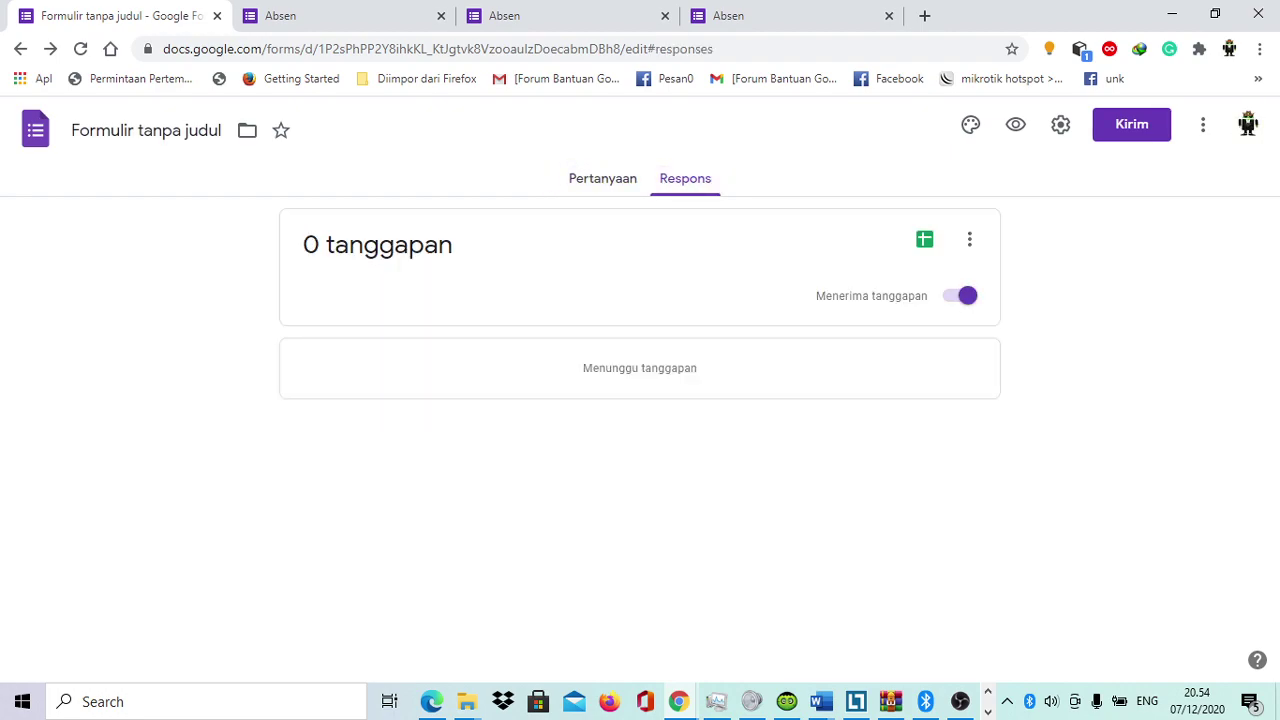
{"action": "left_click", "coordinate": [602, 178]}
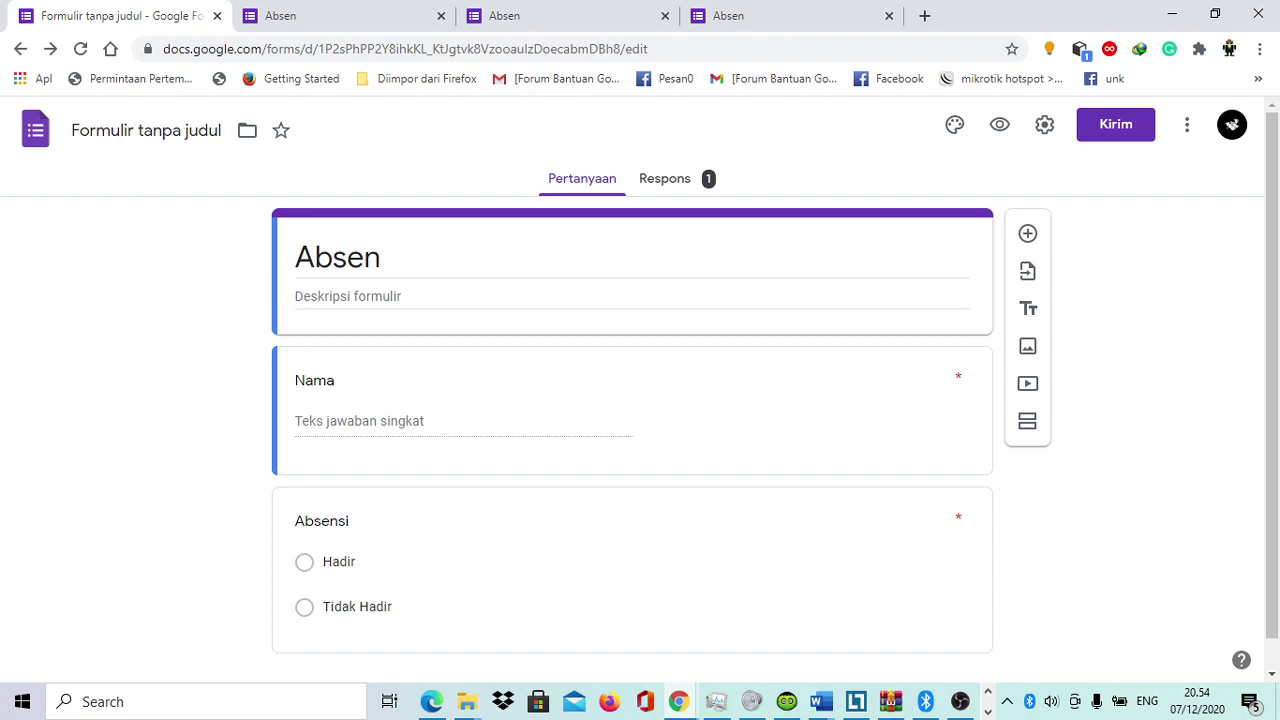
{"action": "left_click", "coordinate": [665, 178]}
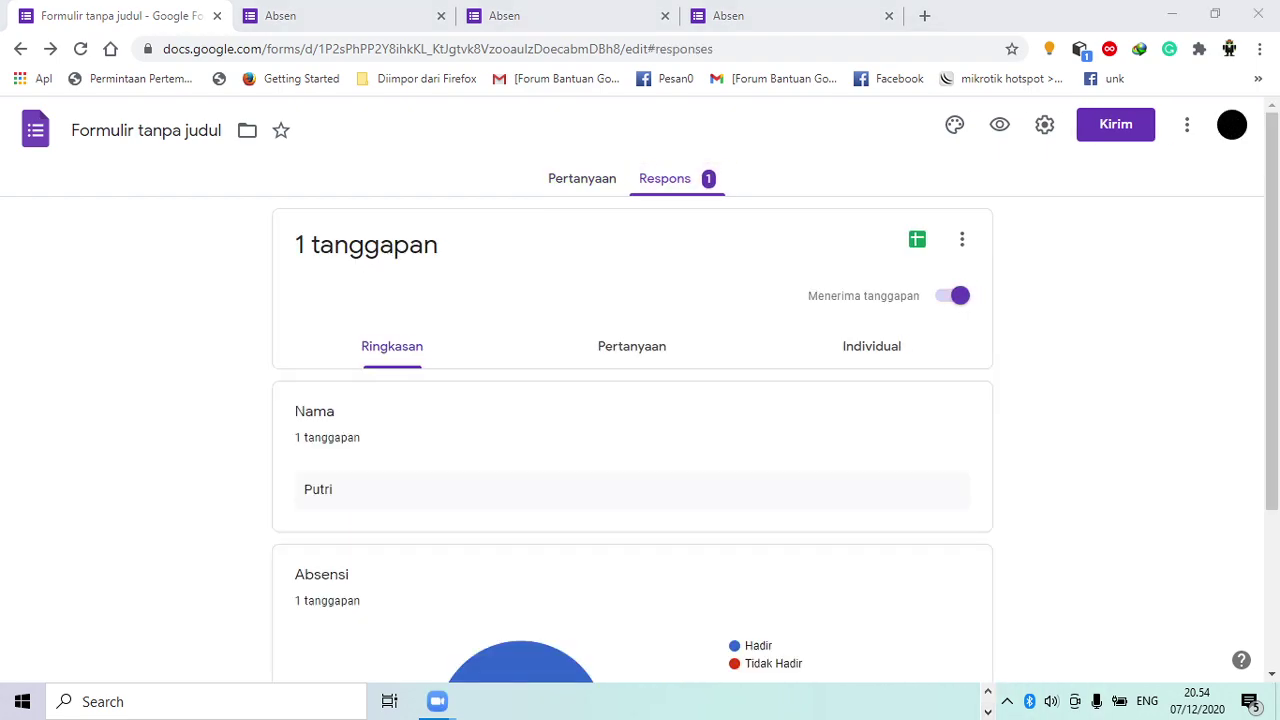
{"action": "mouse_move", "coordinate": [437, 701]}
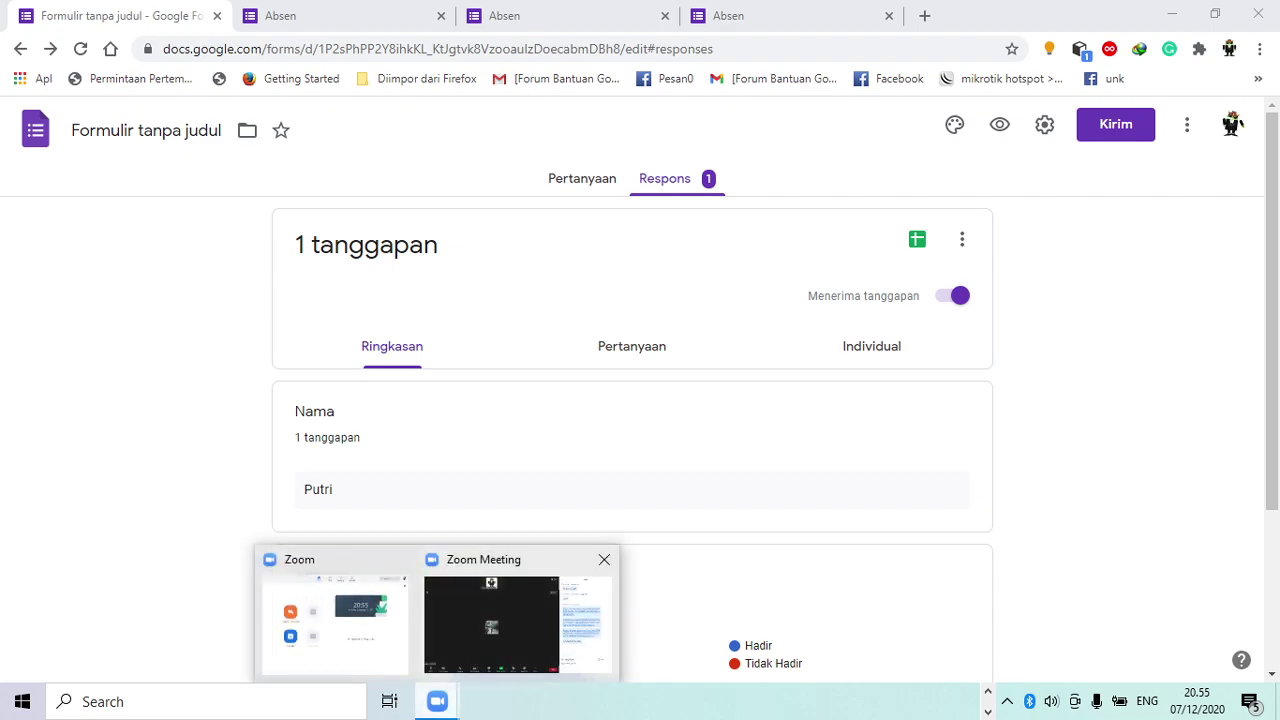
{"action": "left_click", "coordinate": [517, 625]}
Step: Share the Google Forms Chrome window and scroll to the Absensi chart showing 100% Hadir
{"action": "left_click", "coordinate": [523, 655]}
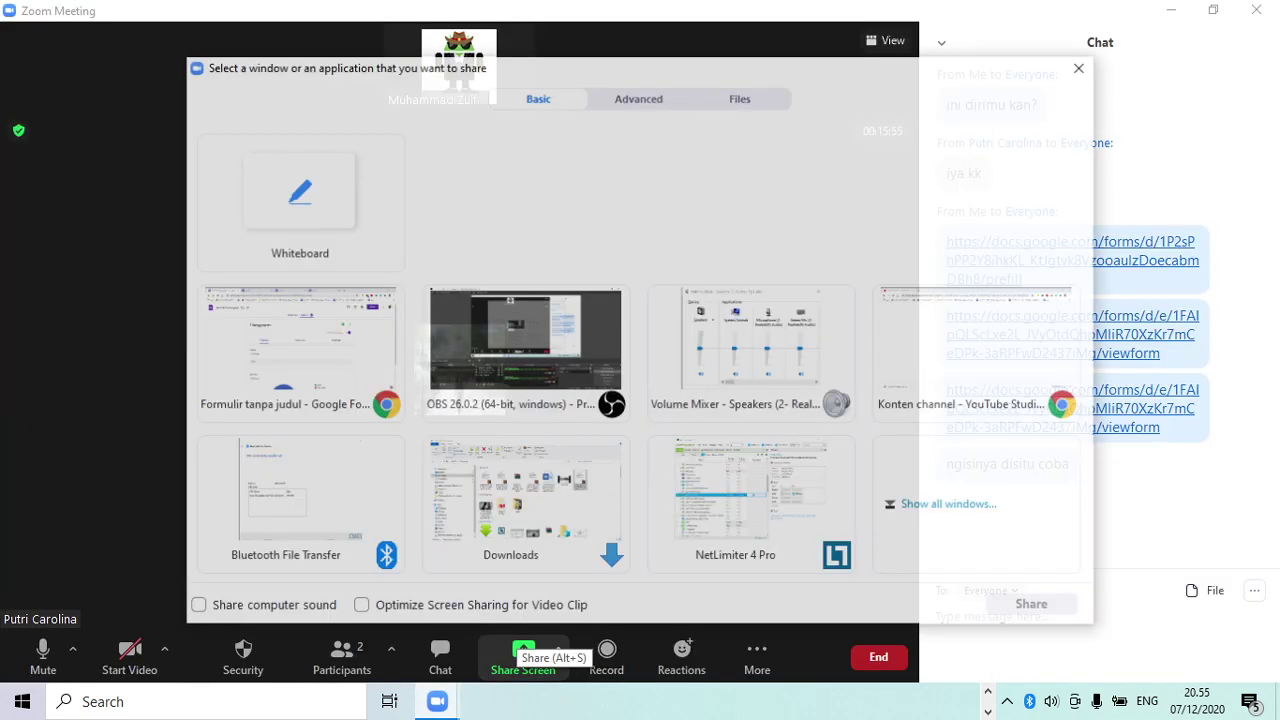
{"action": "left_click", "coordinate": [365, 368]}
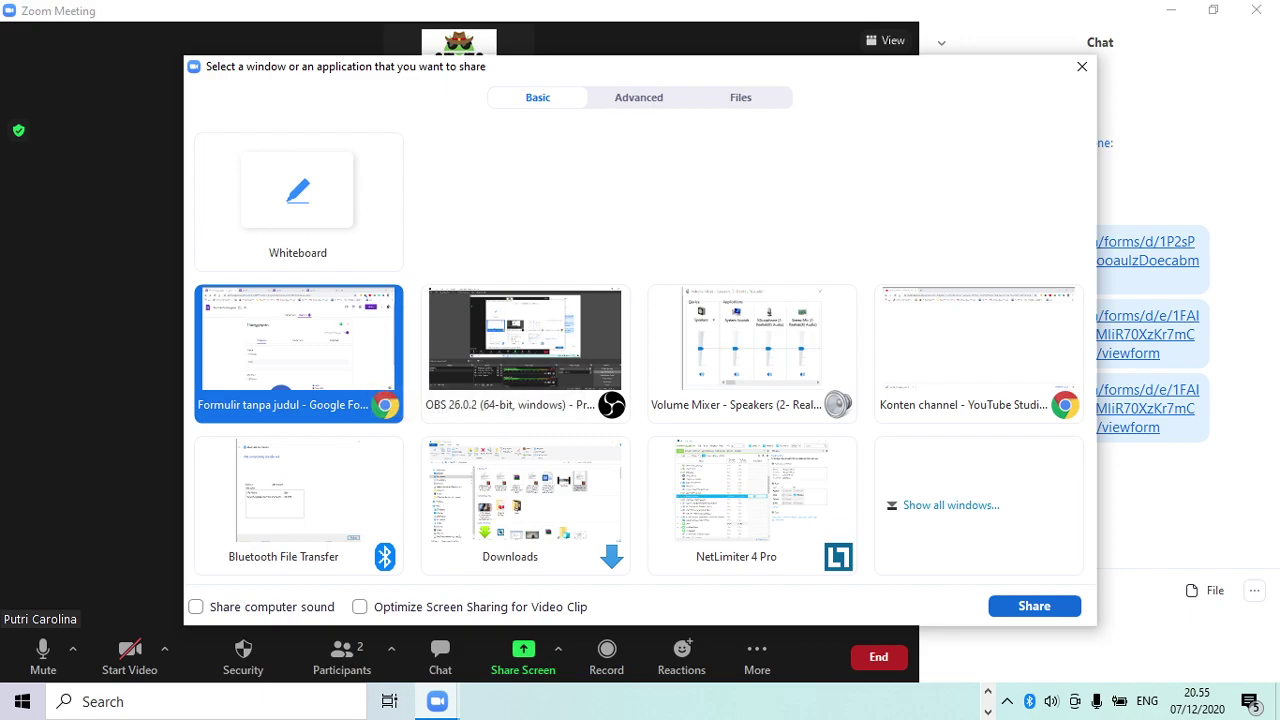
{"action": "left_click", "coordinate": [1034, 605]}
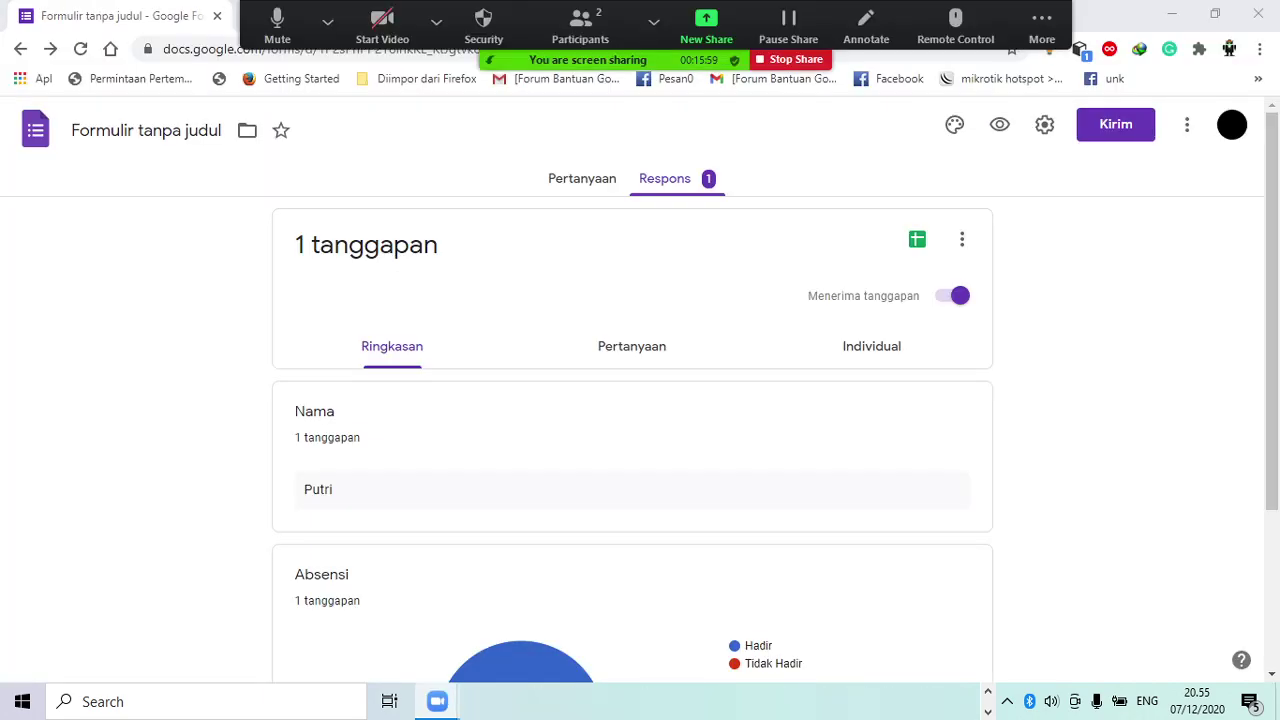
{"action": "scroll", "coordinate": [640, 400], "scroll_direction": "down", "scroll_amount": 2}
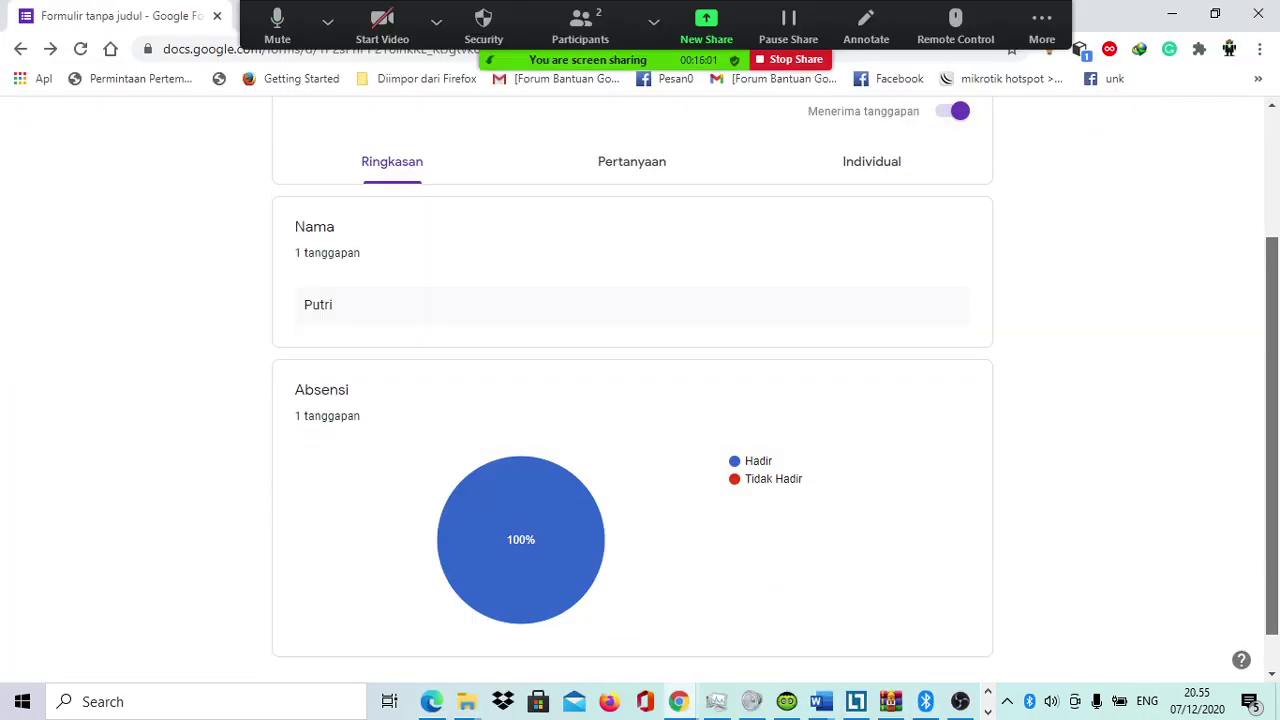
{"action": "scroll", "coordinate": [640, 400], "scroll_direction": "down", "scroll_amount": 1}
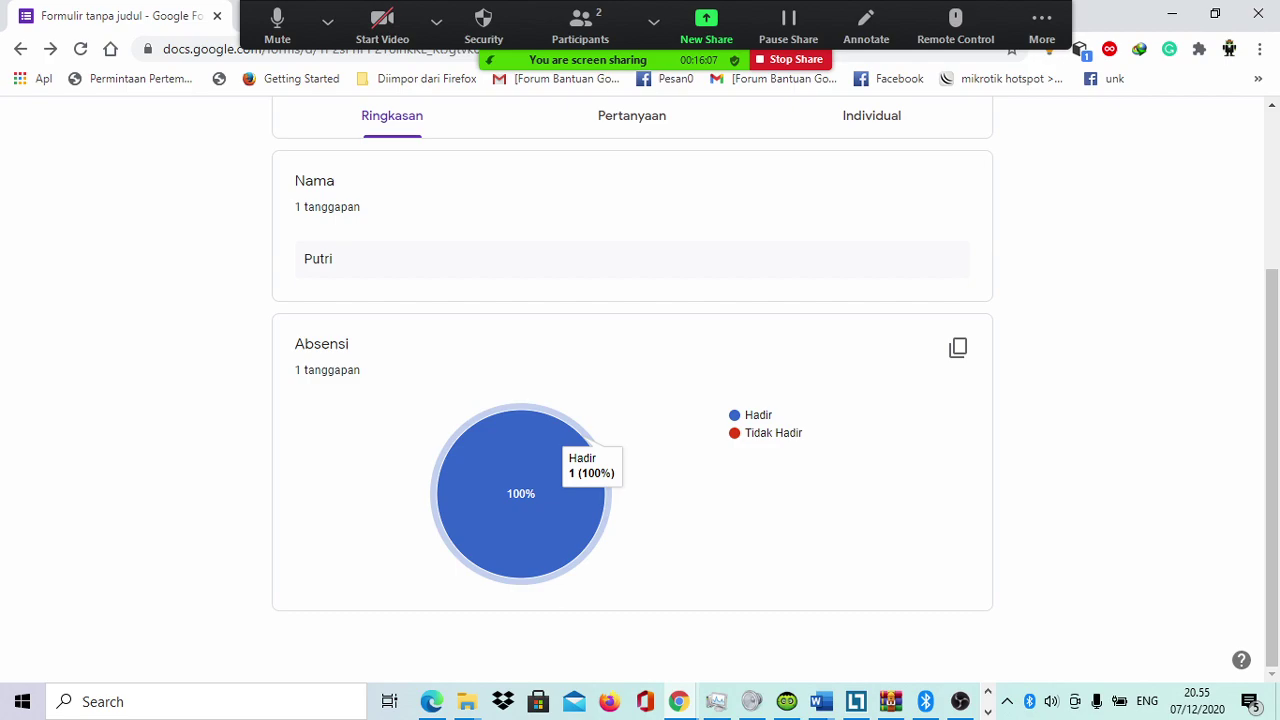
{"action": "scroll", "coordinate": [640, 400], "scroll_direction": "up", "scroll_amount": 3}
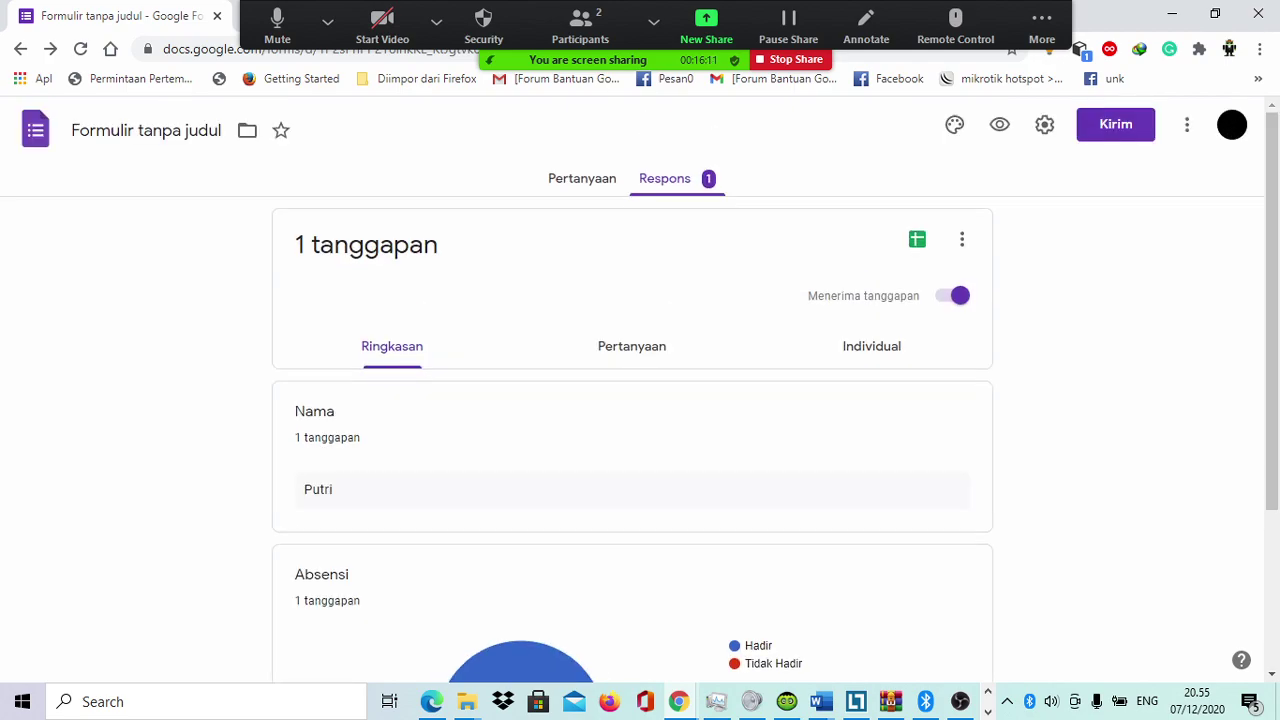
Step: Review the lone response individually: the entered name, Hadir attendance, and 07/12/20 20.54 submission time
{"action": "left_click", "coordinate": [871, 346]}
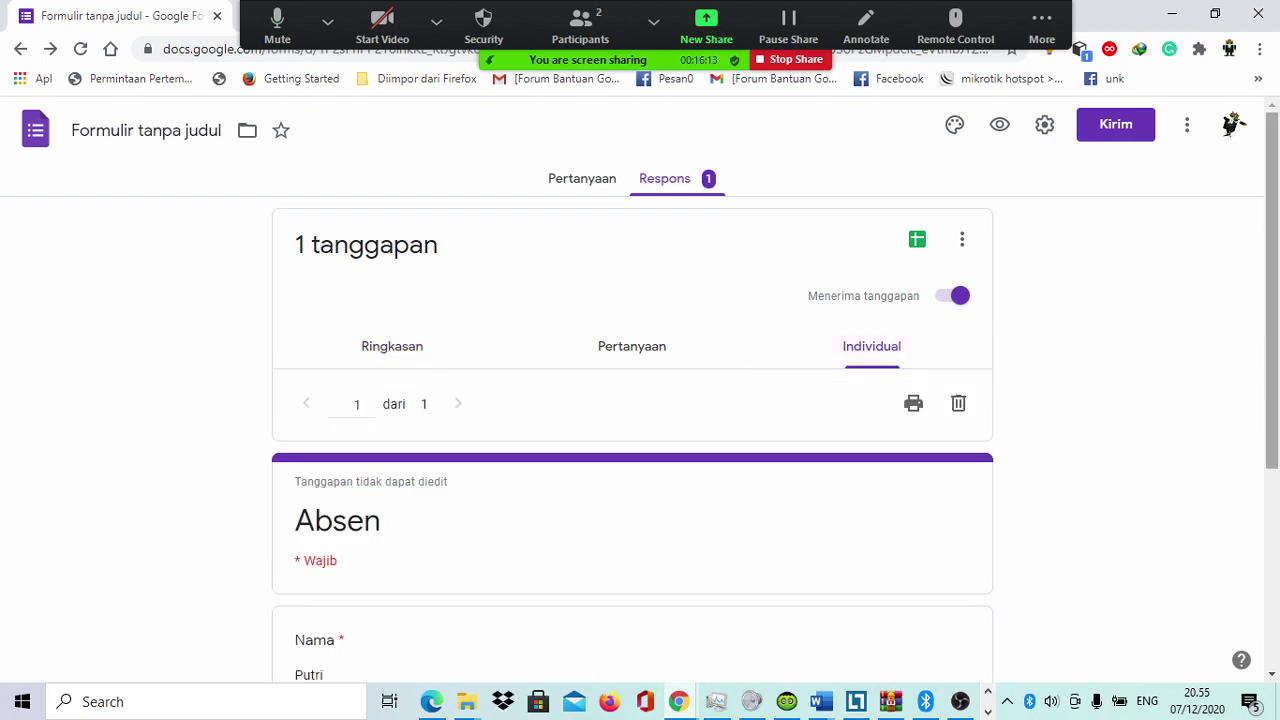
{"action": "scroll", "coordinate": [871, 346], "scroll_direction": "down", "scroll_amount": 1}
{"action": "scroll", "coordinate": [640, 400], "scroll_direction": "down", "scroll_amount": 3}
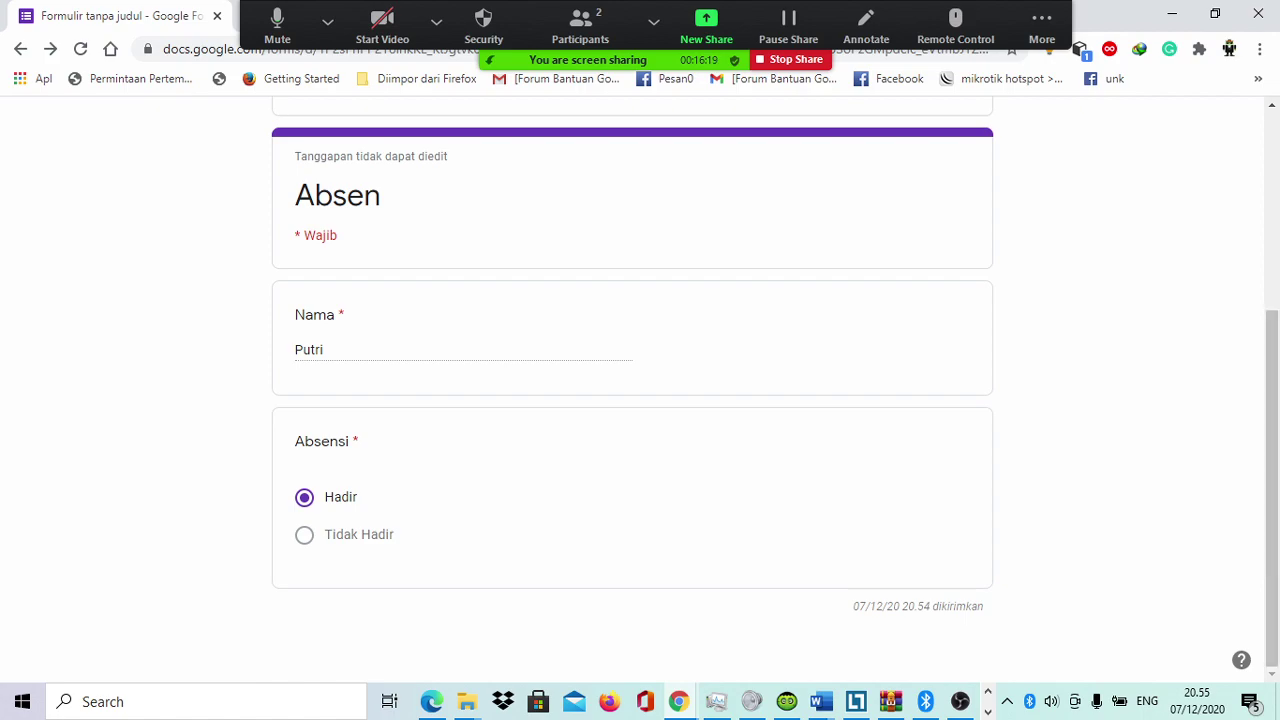
{"action": "left_click_drag", "start_coordinate": [858, 606], "coordinate": [932, 606]}
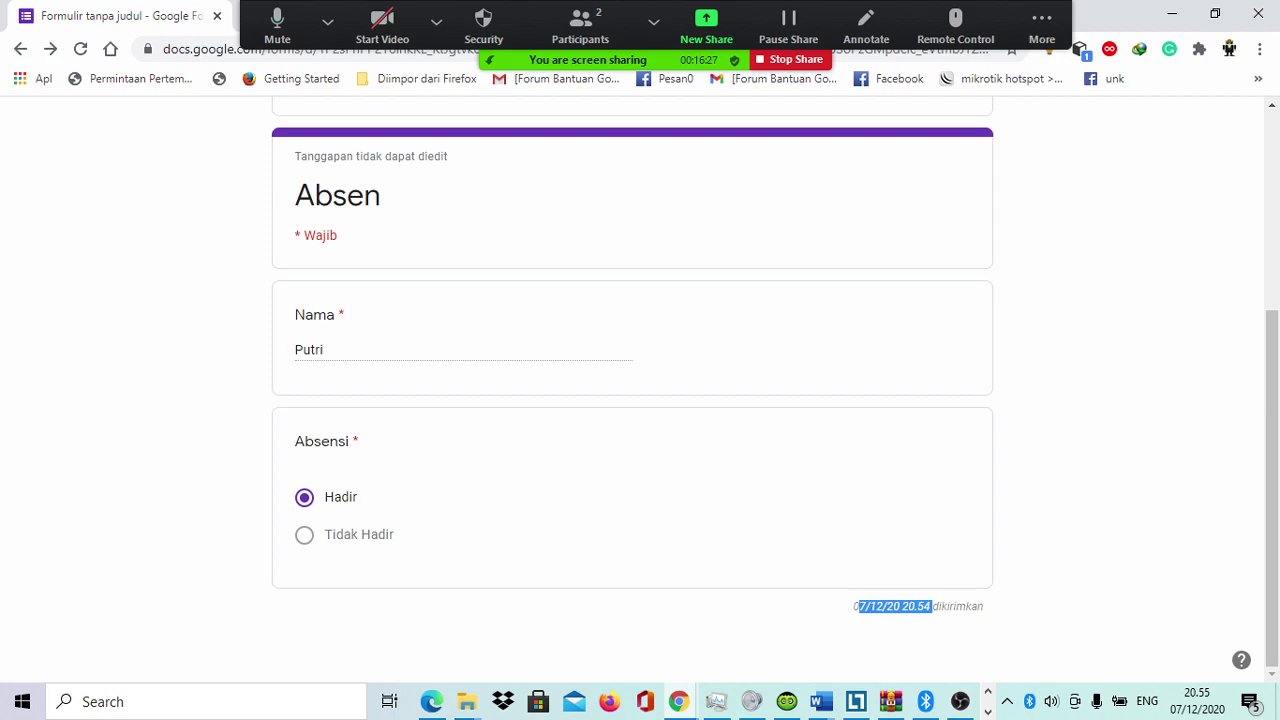
{"action": "left_click", "coordinate": [932, 606]}
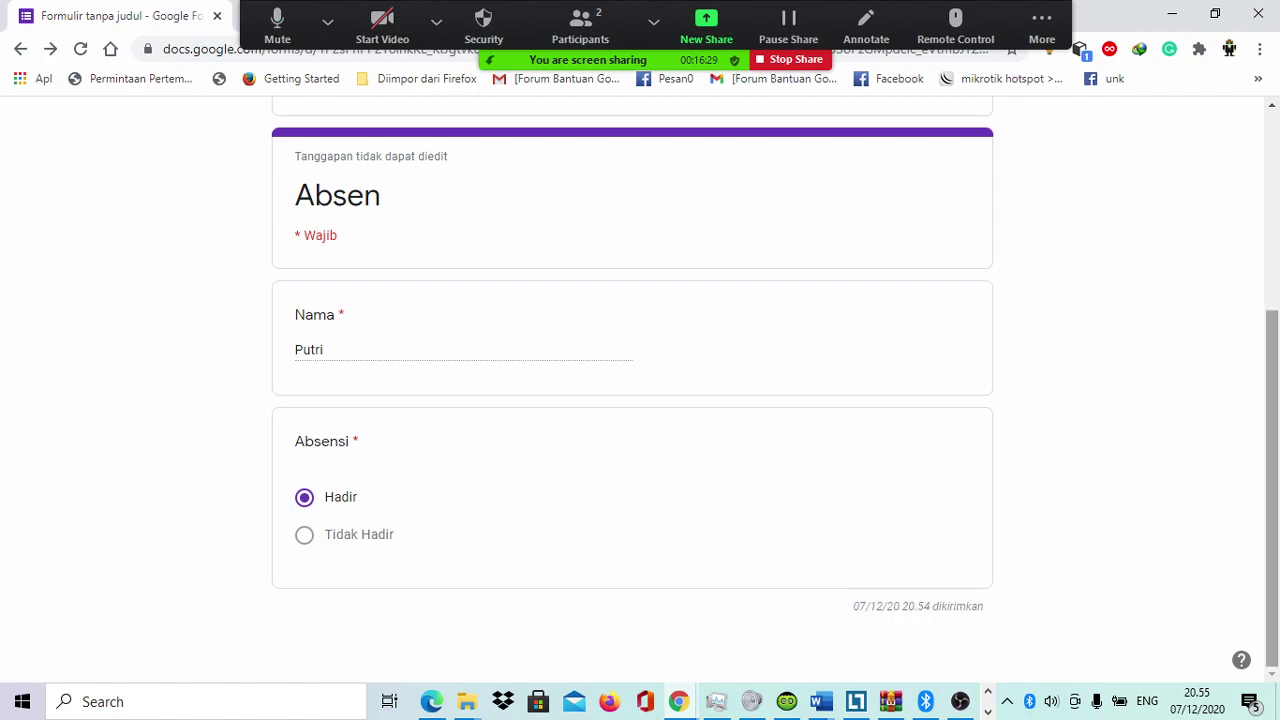
{"action": "scroll", "coordinate": [1272, 400], "scroll_direction": "up", "scroll_amount": 3}
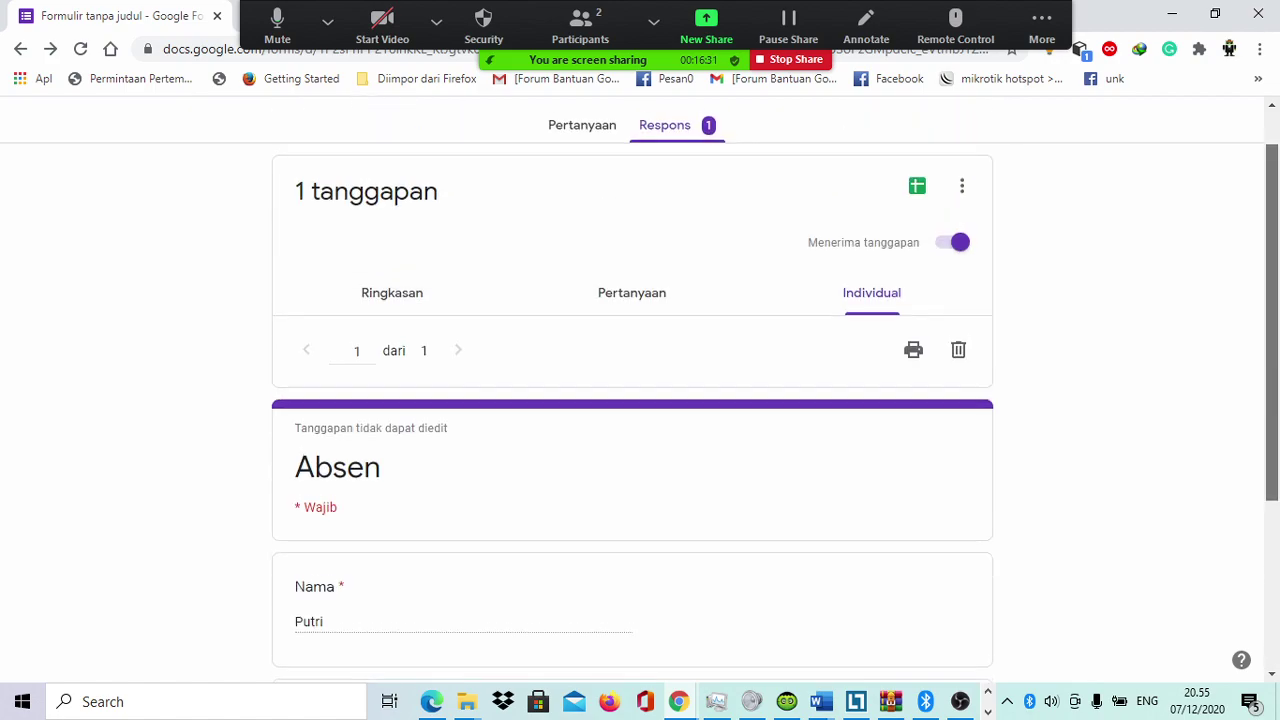
Step: Switch Menerima tanggapan off, then back on so the form accepts responses again
{"action": "left_click", "coordinate": [958, 242]}
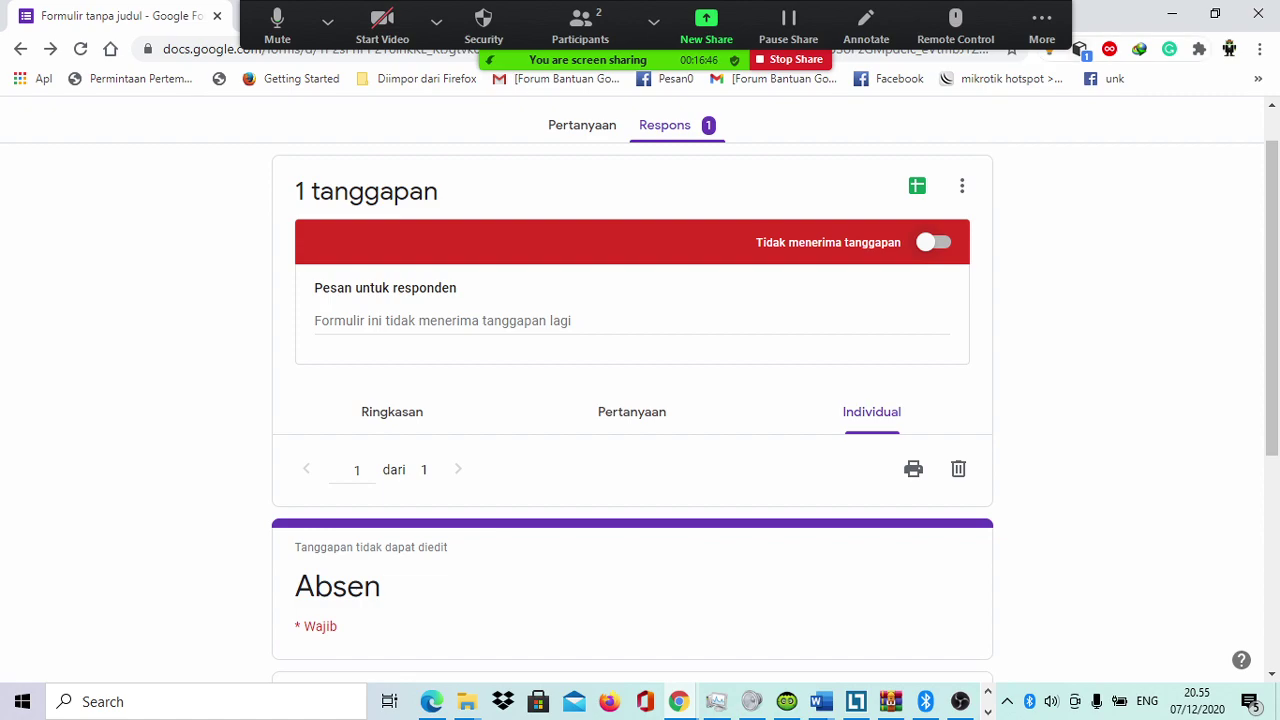
{"action": "scroll", "coordinate": [640, 400], "scroll_direction": "up", "scroll_amount": 1}
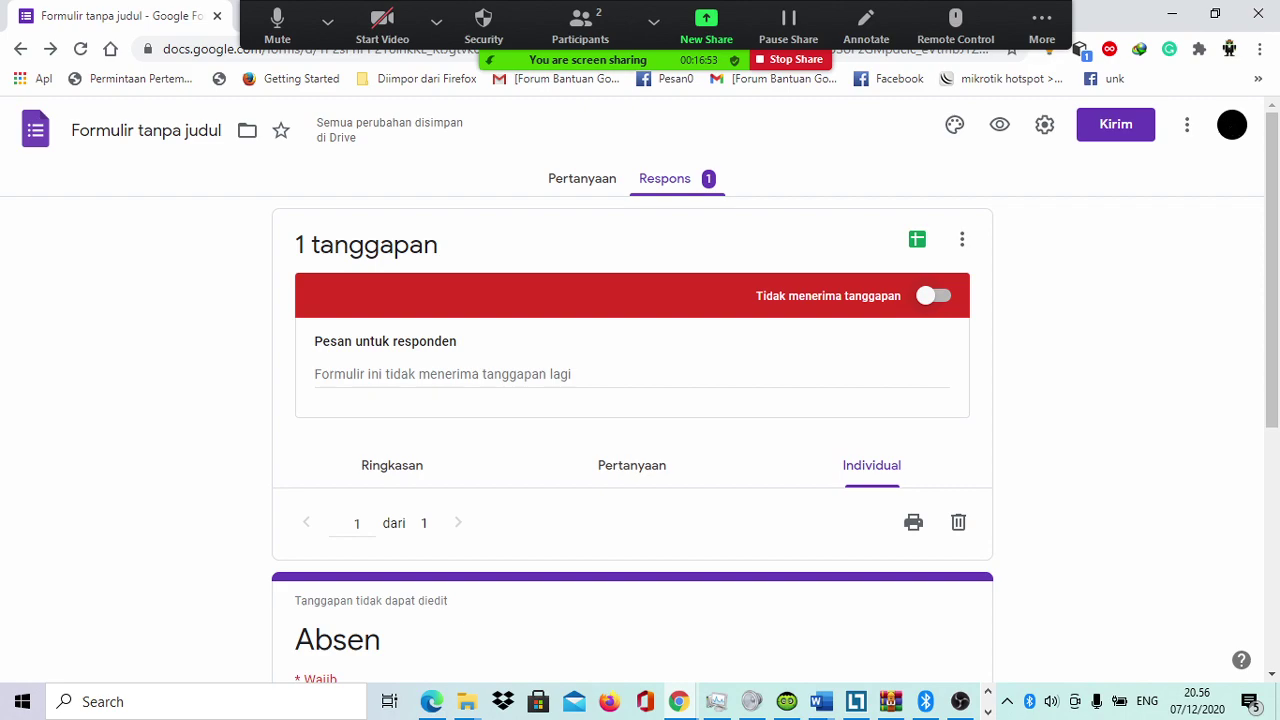
{"action": "left_click", "coordinate": [933, 295]}
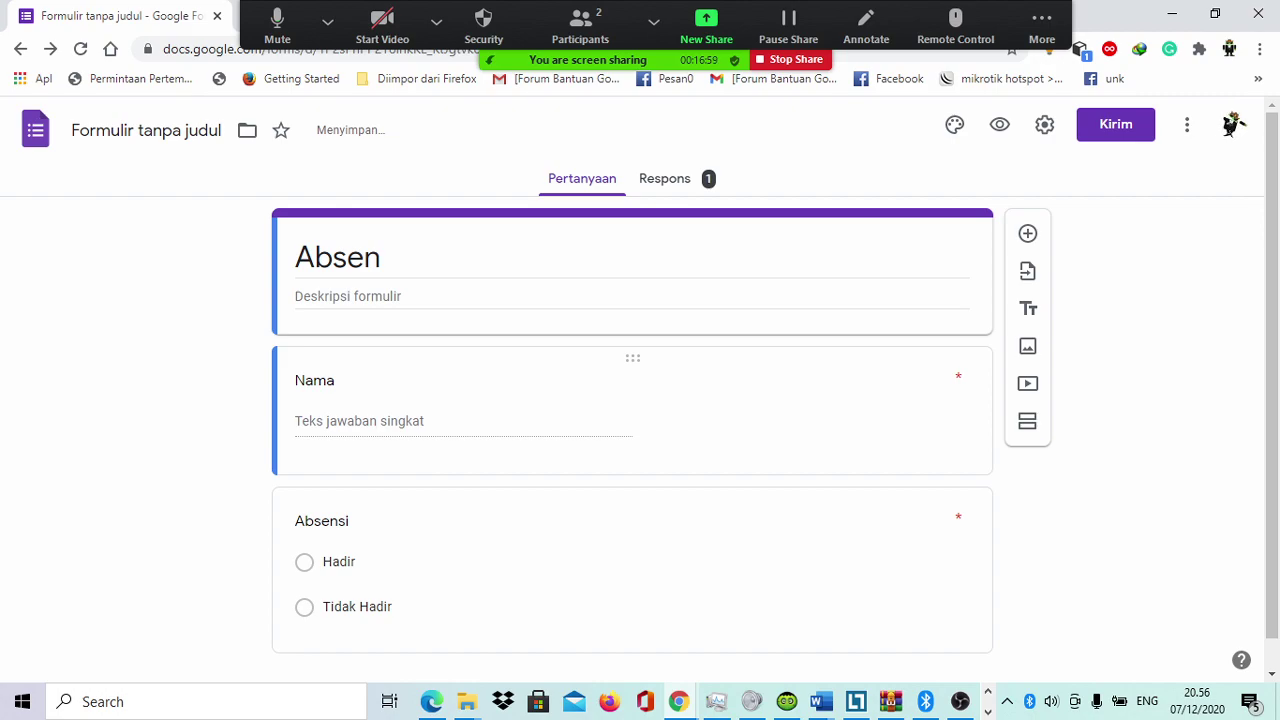
Step: Add the description 'Silahkan isi nama lengkap !' to the Nama question
{"action": "left_click", "coordinate": [314, 380]}
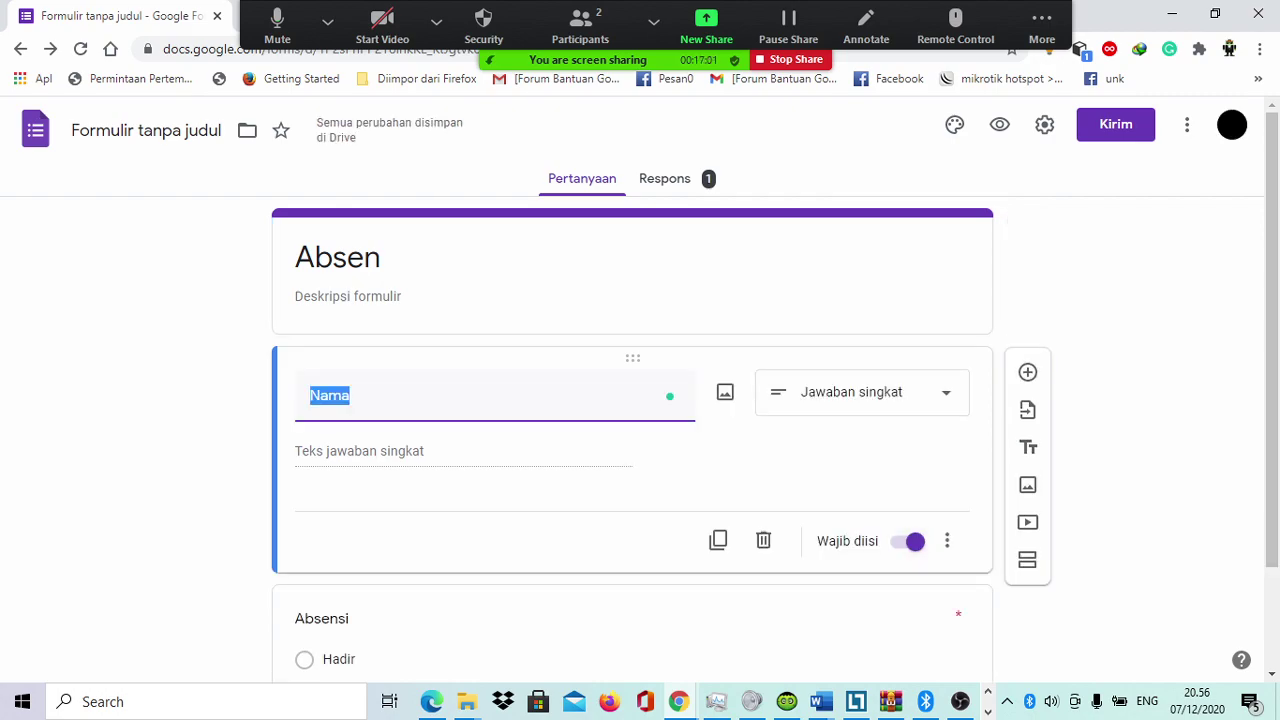
{"action": "left_click", "coordinate": [947, 541]}
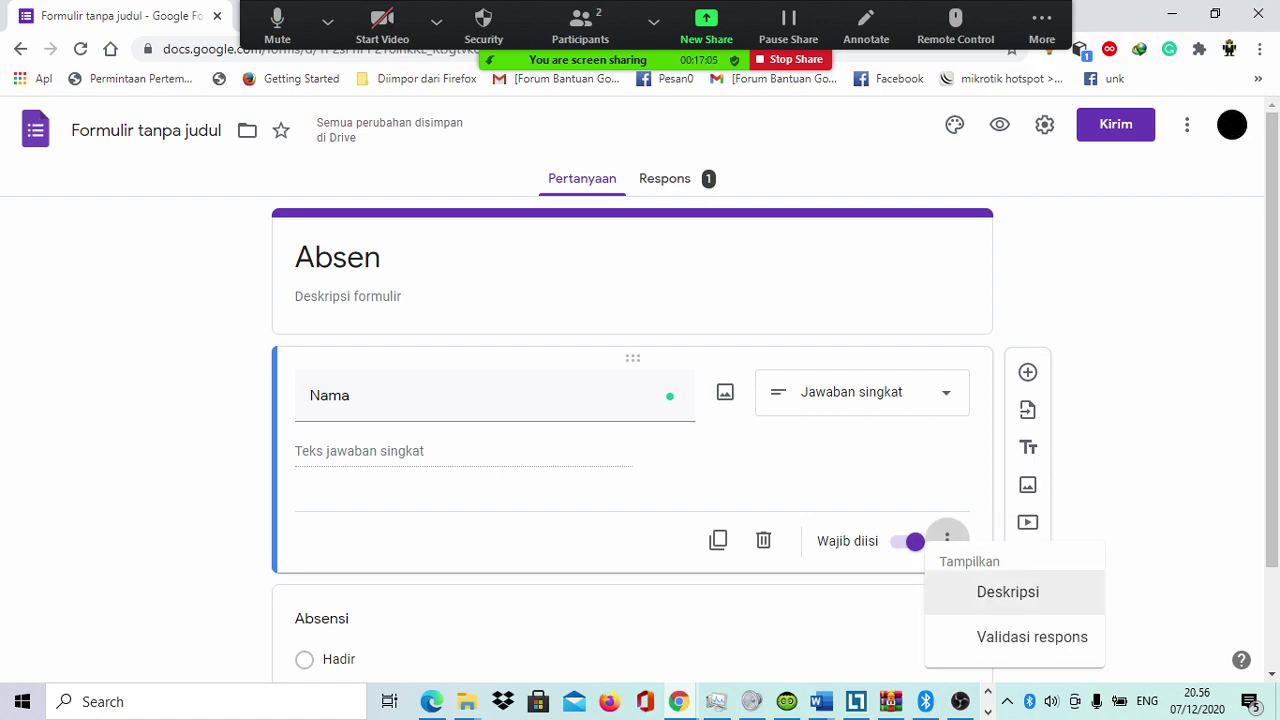
{"action": "left_click", "coordinate": [1008, 592]}
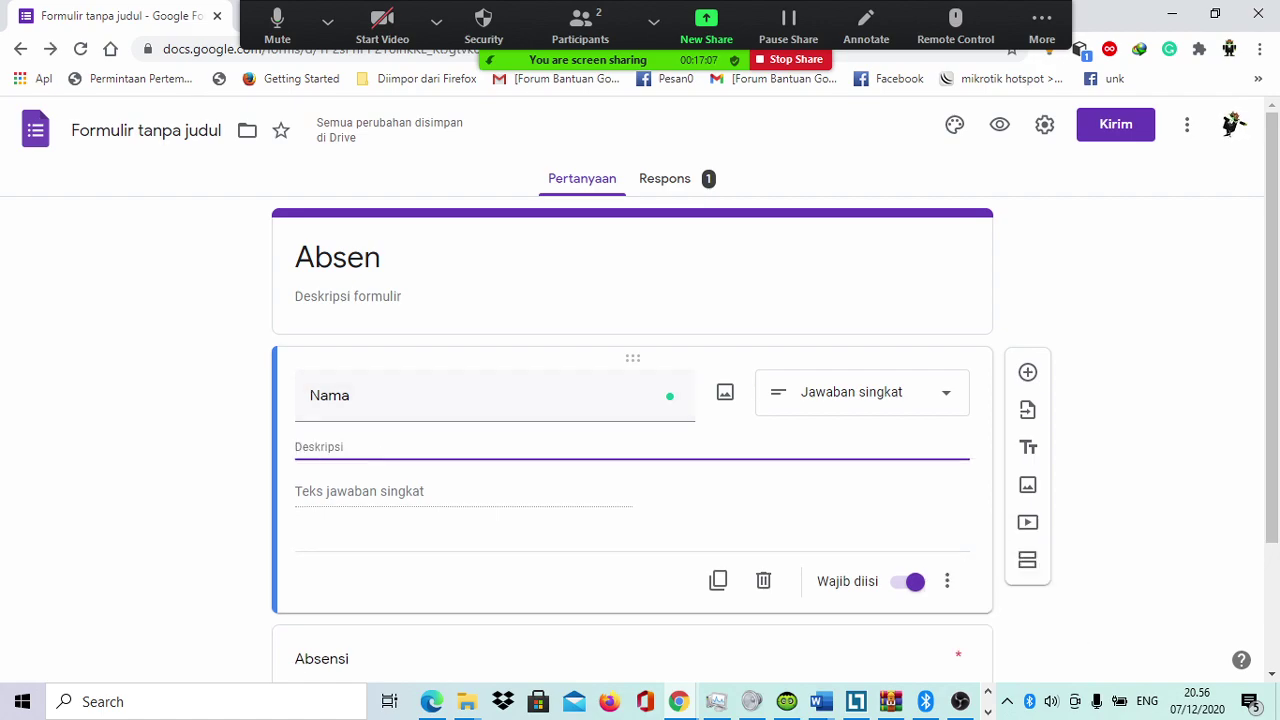
{"action": "type", "text": "Si"}
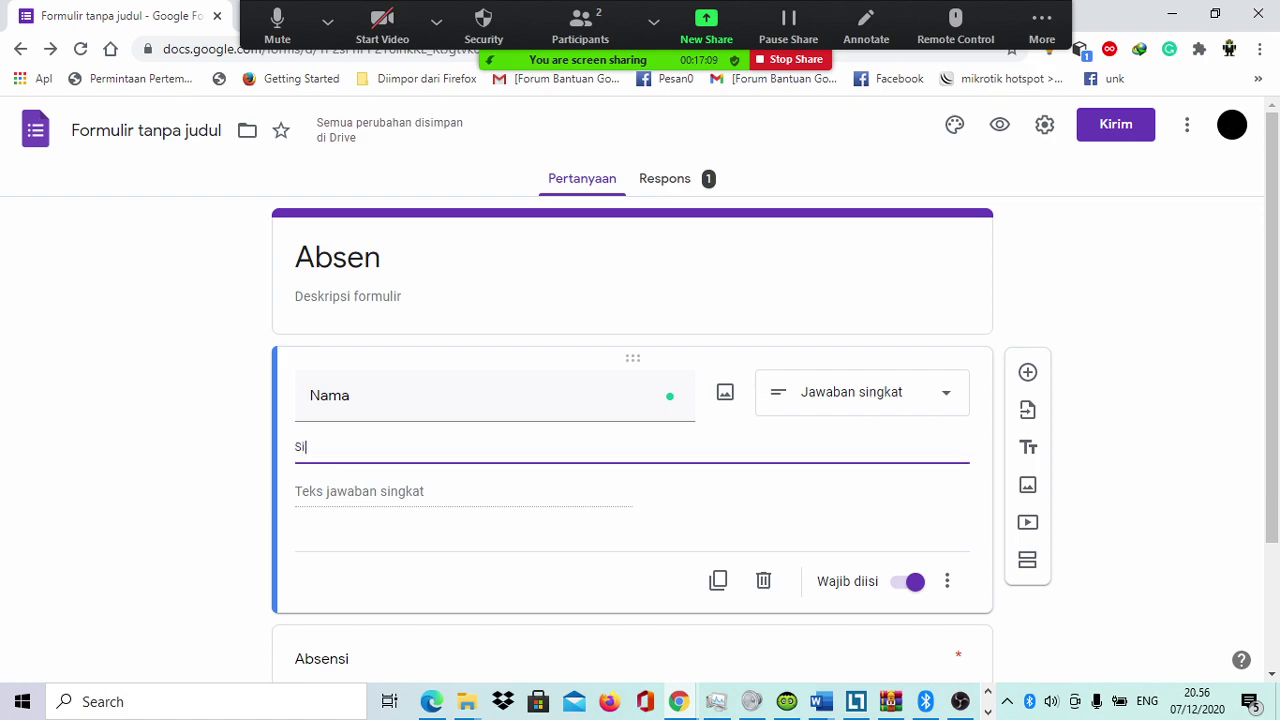
{"action": "type", "text": "lahkan isi nama"}
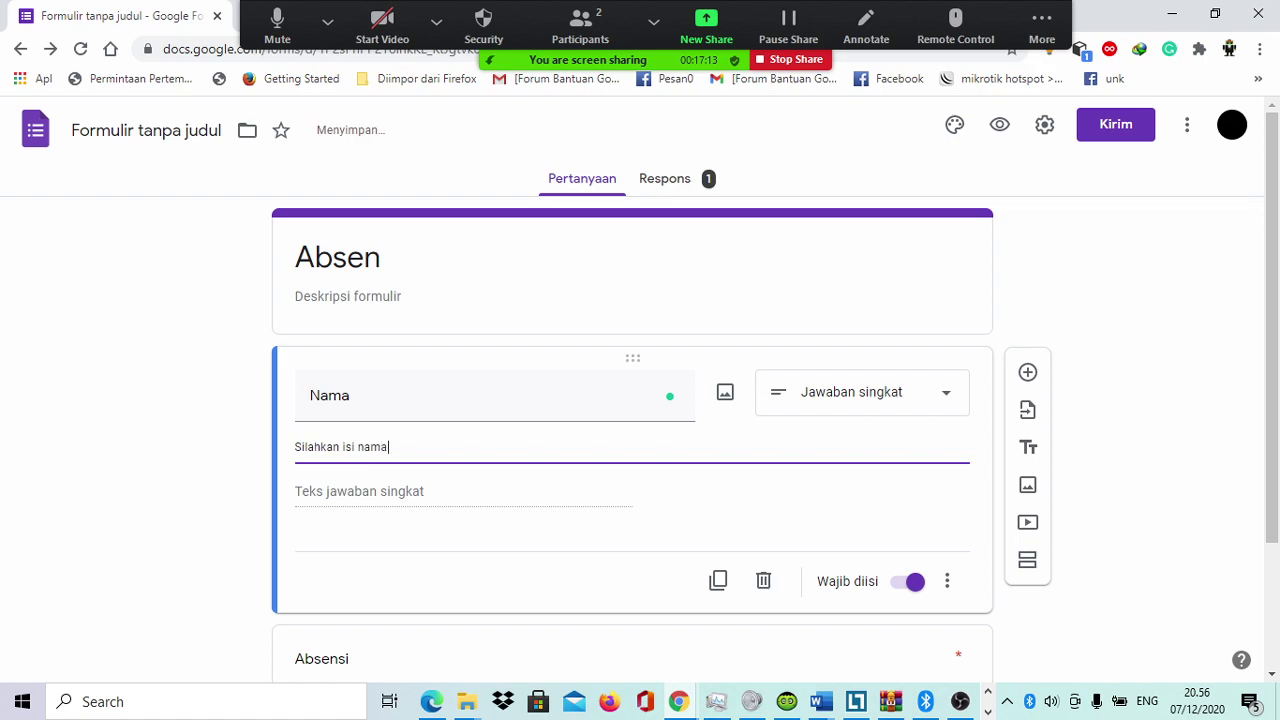
{"action": "type", "text": " lengkap !"}
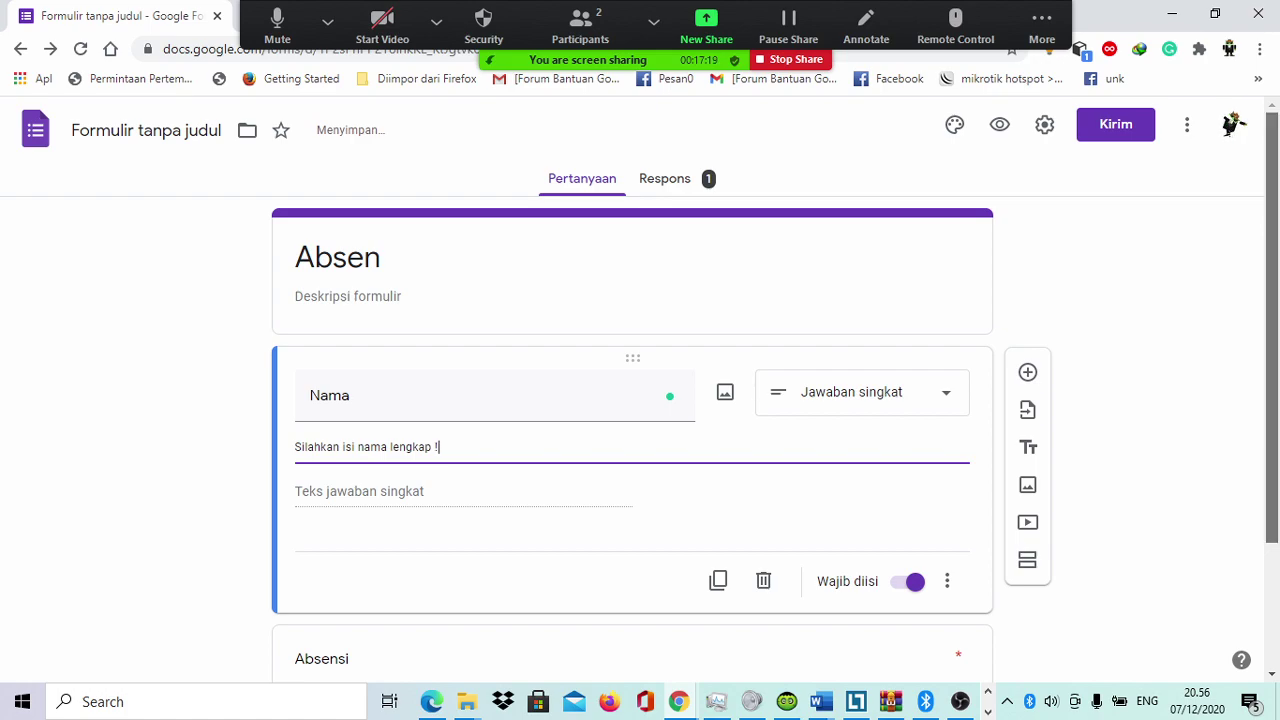
{"action": "scroll", "coordinate": [640, 380], "scroll_direction": "down", "scroll_amount": 2}
{"action": "left_click", "coordinate": [339, 531]}
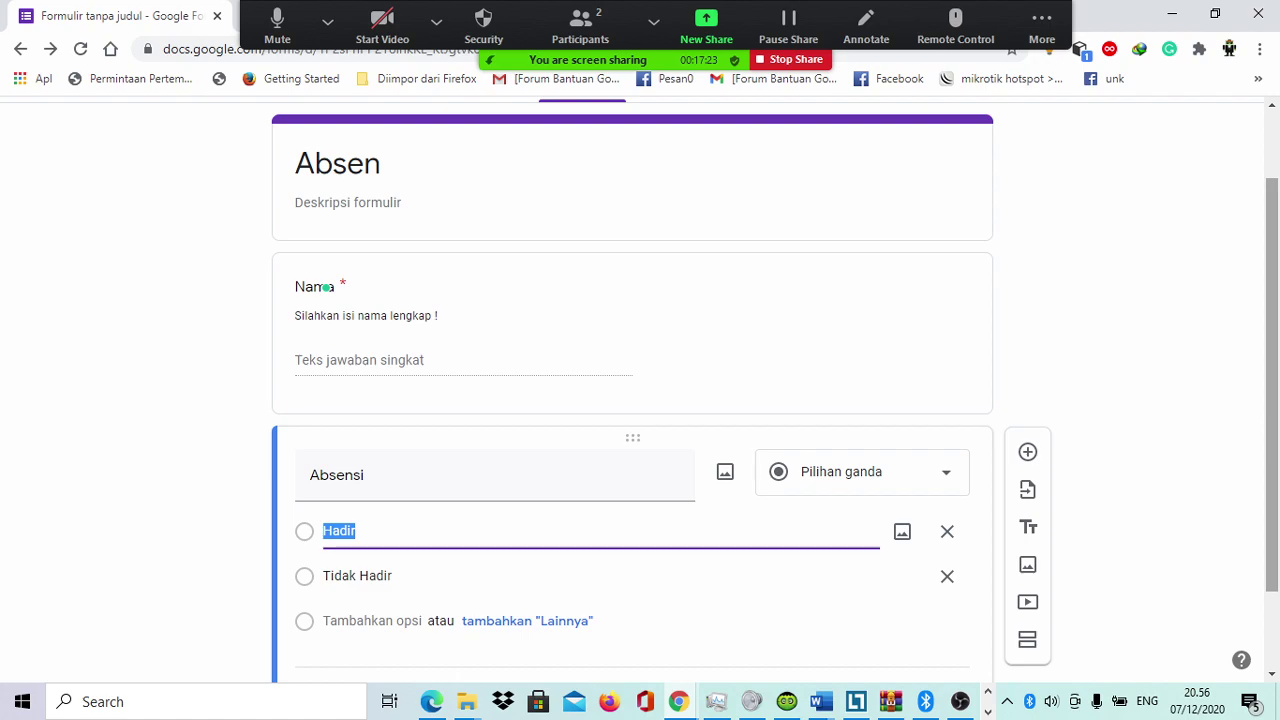
Step: Add the description 'Pilih salah satu dari pilihan dibawah !' to the Absensi question, correcting typos
{"action": "left_click", "coordinate": [946, 590]}
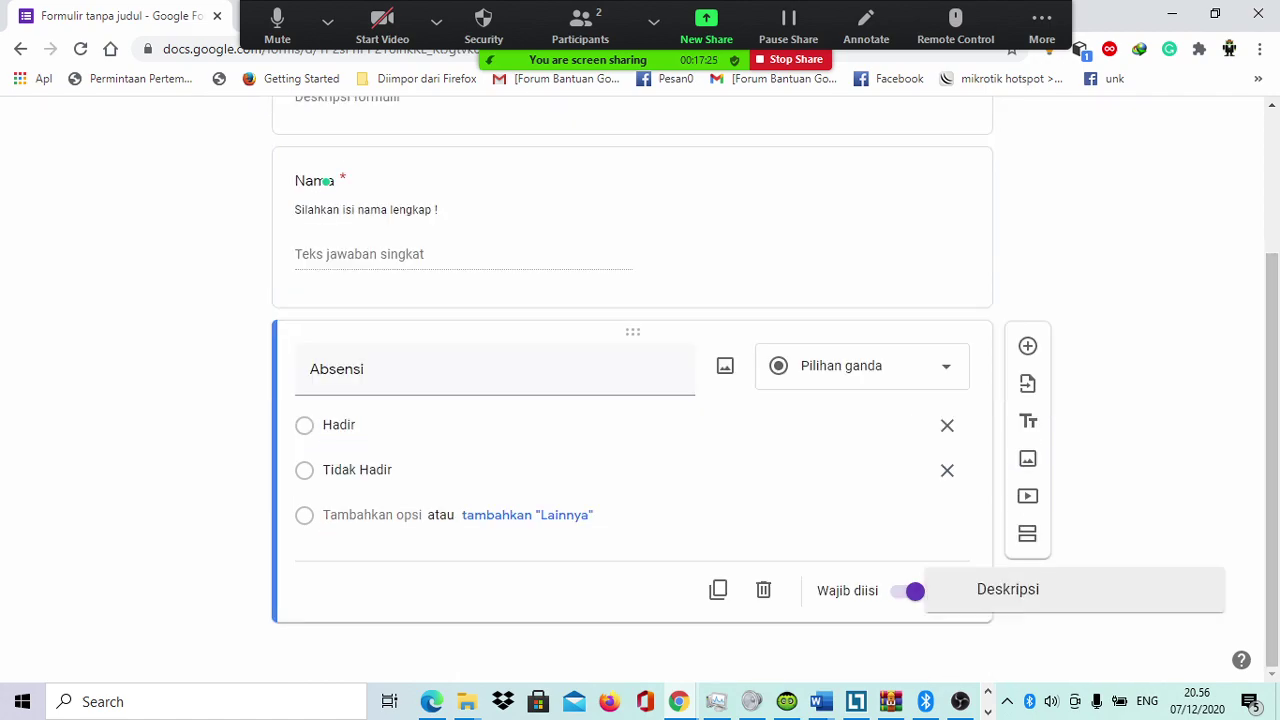
{"action": "left_click", "coordinate": [1006, 531]}
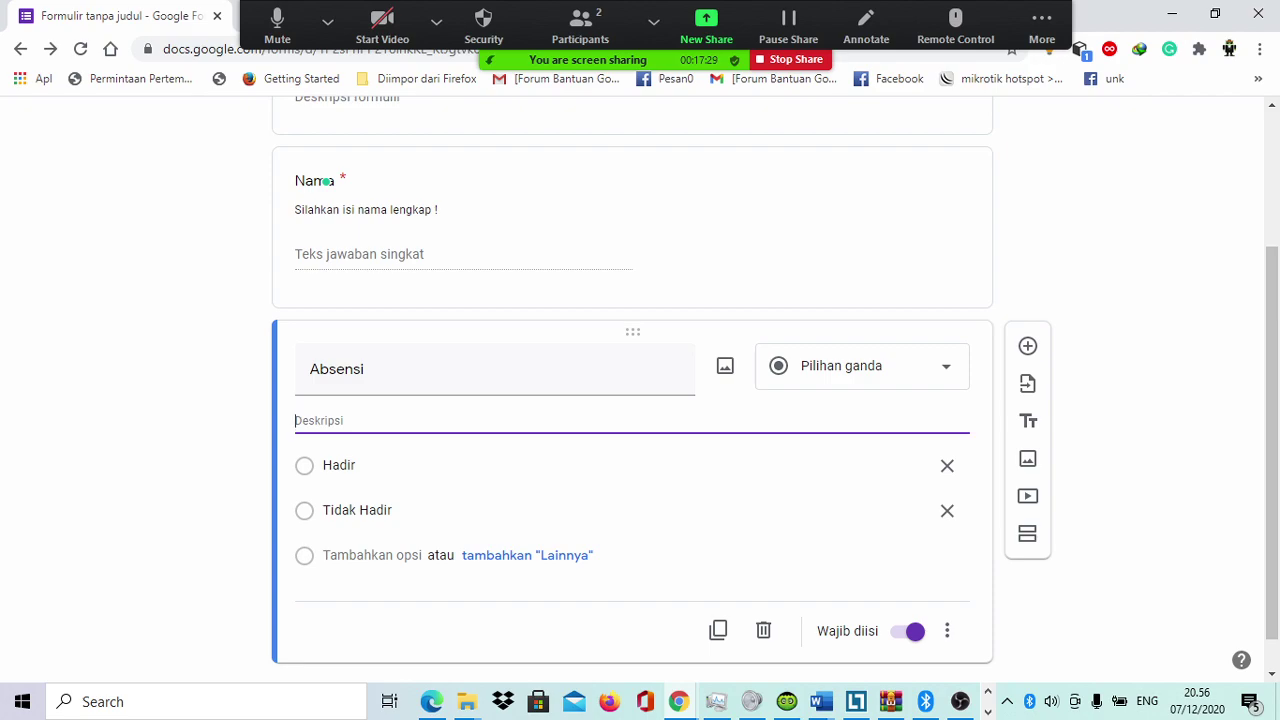
{"action": "type", "text": "K"}
{"action": "key", "text": "BackSpace"}
{"action": "type", "text": "Pili"}
{"action": "type", "text": "h saka"}
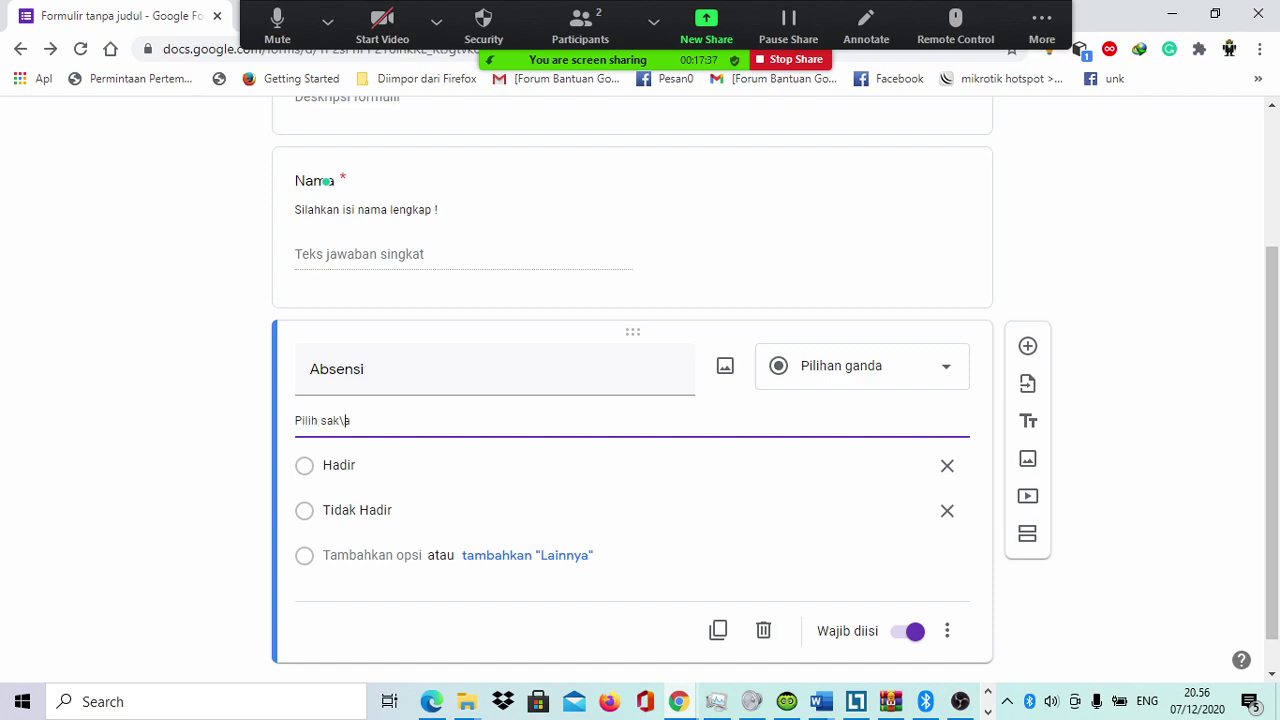
{"action": "key", "text": "BackSpace"}
{"action": "key", "text": "BackSpace"}
{"action": "type", "text": "lah satu dari pilihan dibawag"}
{"action": "key", "text": "BackSpace"}
{"action": "type", "text": "h "}
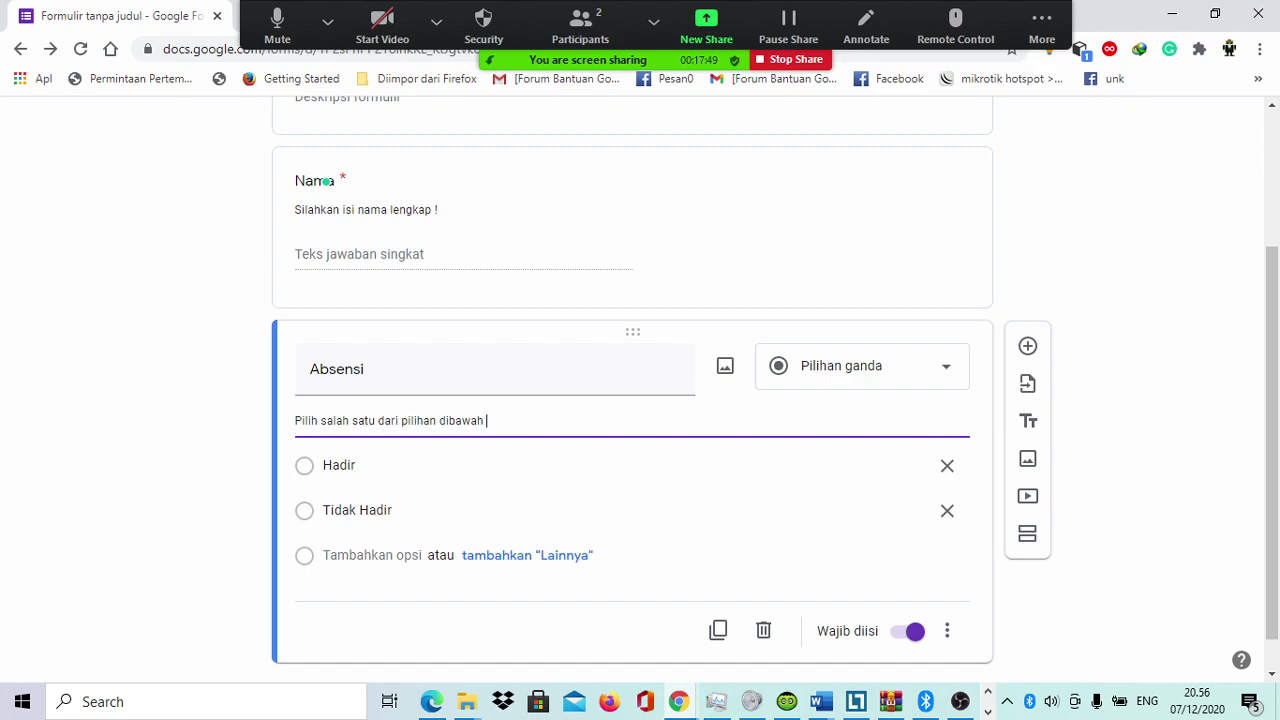
{"action": "type", "text": "!"}
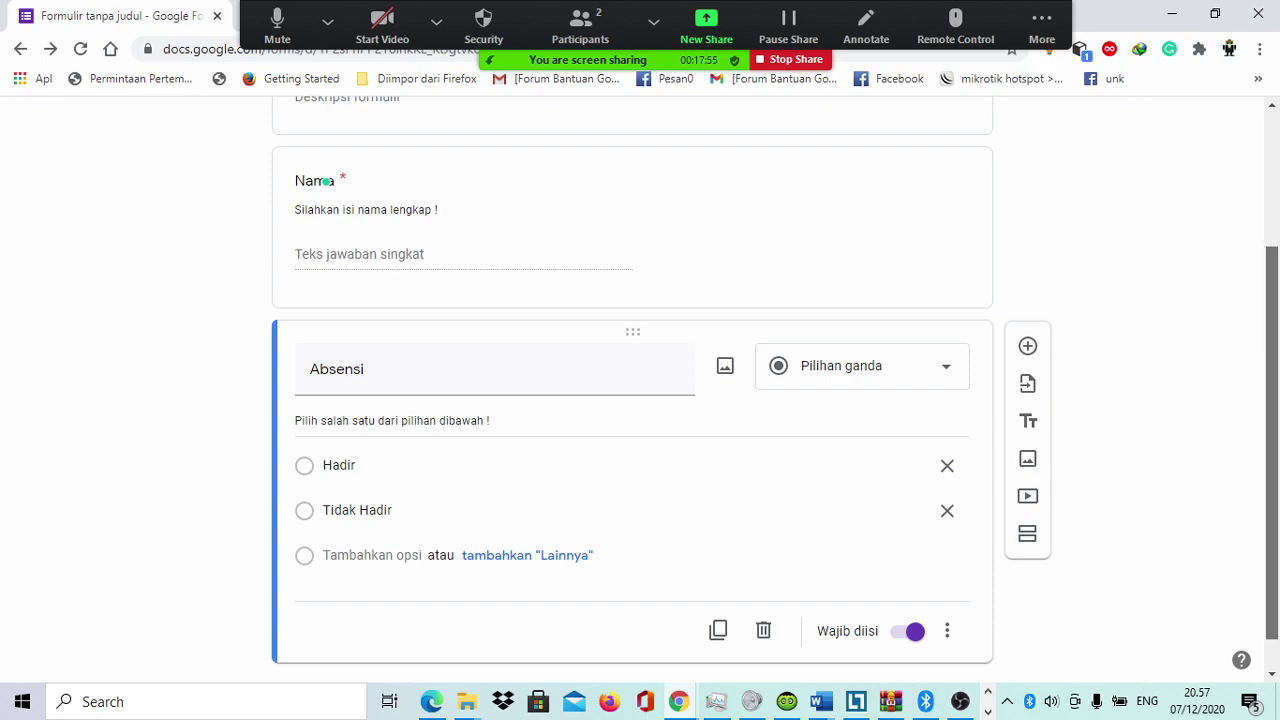
{"action": "scroll", "coordinate": [632, 380], "scroll_direction": "up", "scroll_amount": 2}
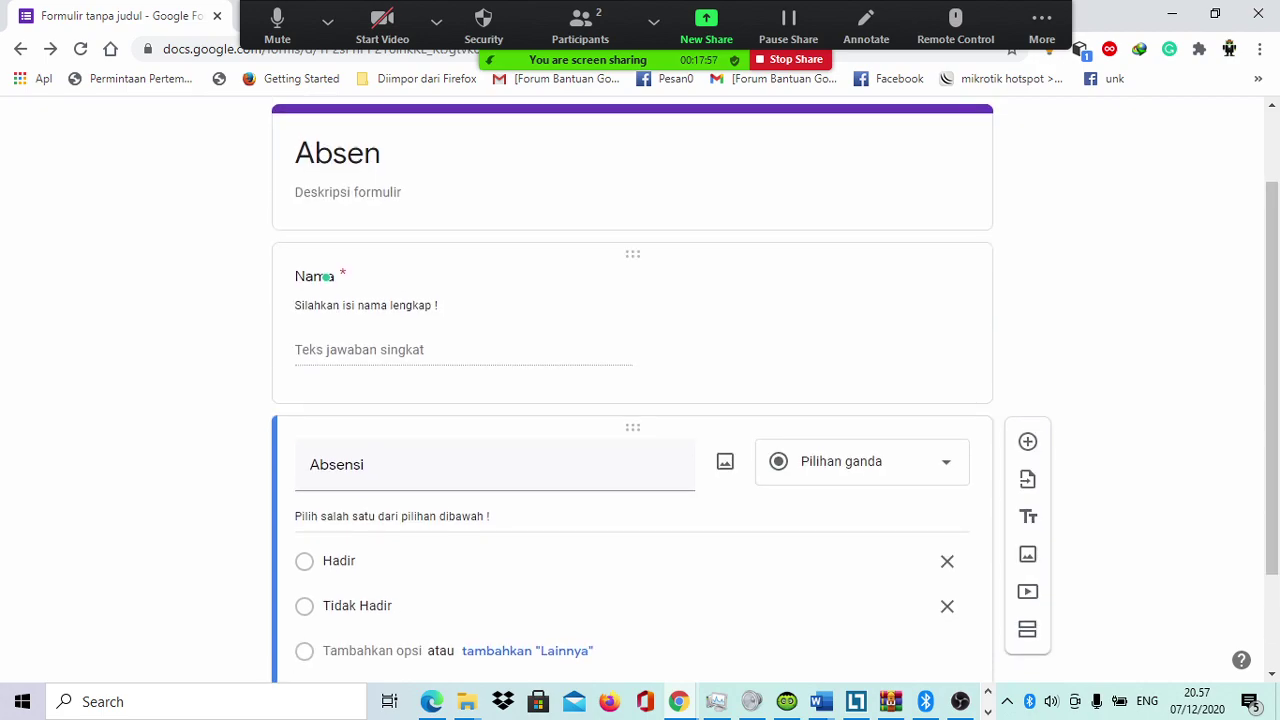
Step: Check the Grammarly suggestions panel, then disable Grammarly for docs.google.com
{"action": "mouse_move", "coordinate": [327, 276]}
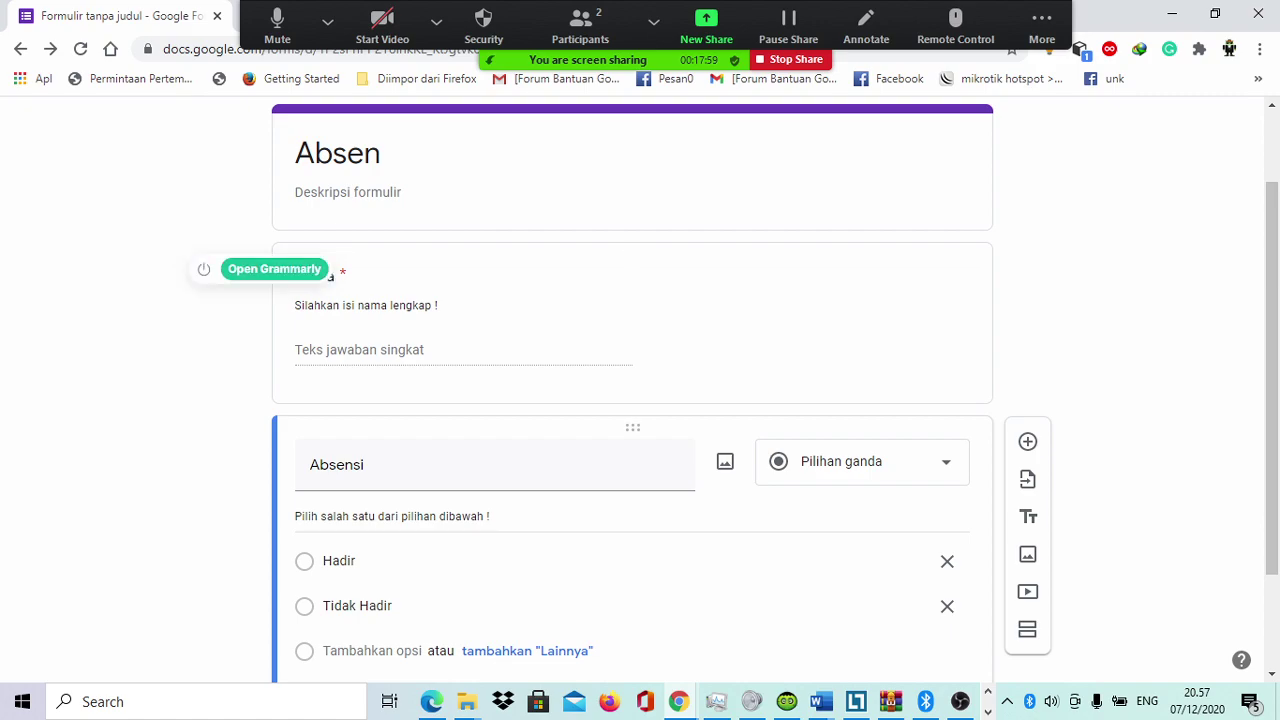
{"action": "left_click", "coordinate": [274, 269]}
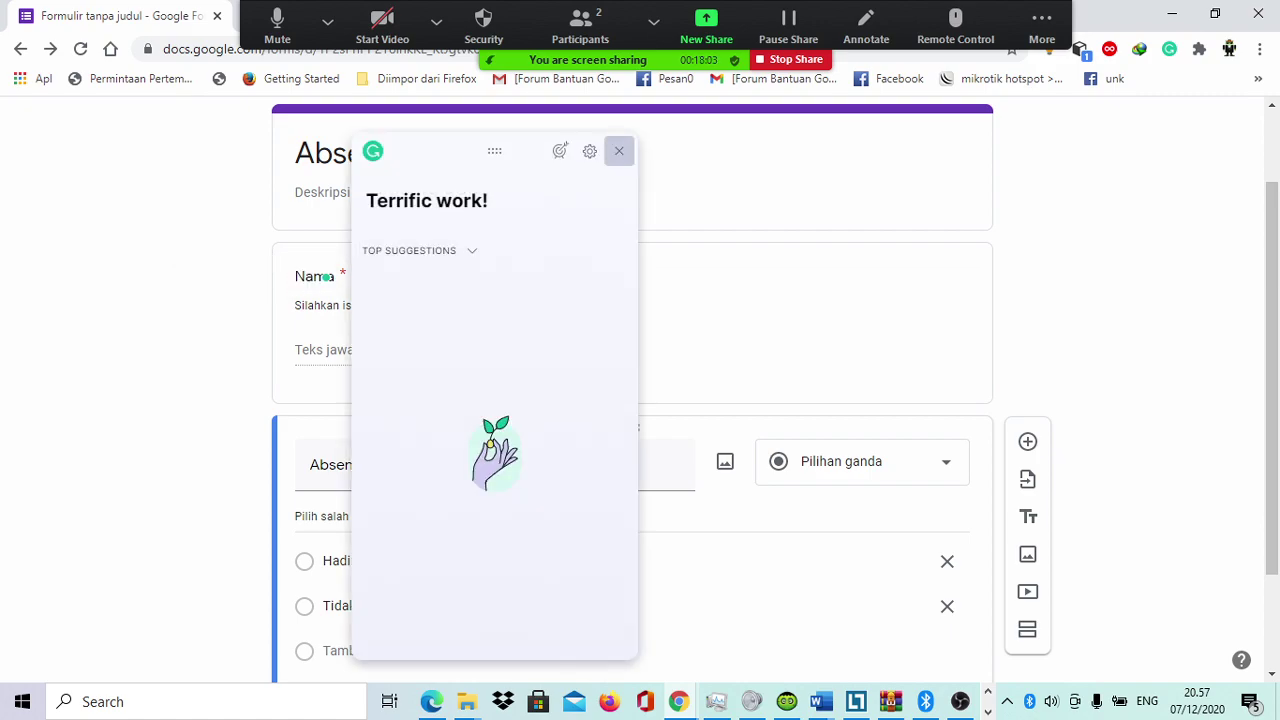
{"action": "left_click", "coordinate": [619, 151]}
{"action": "mouse_move", "coordinate": [327, 277]}
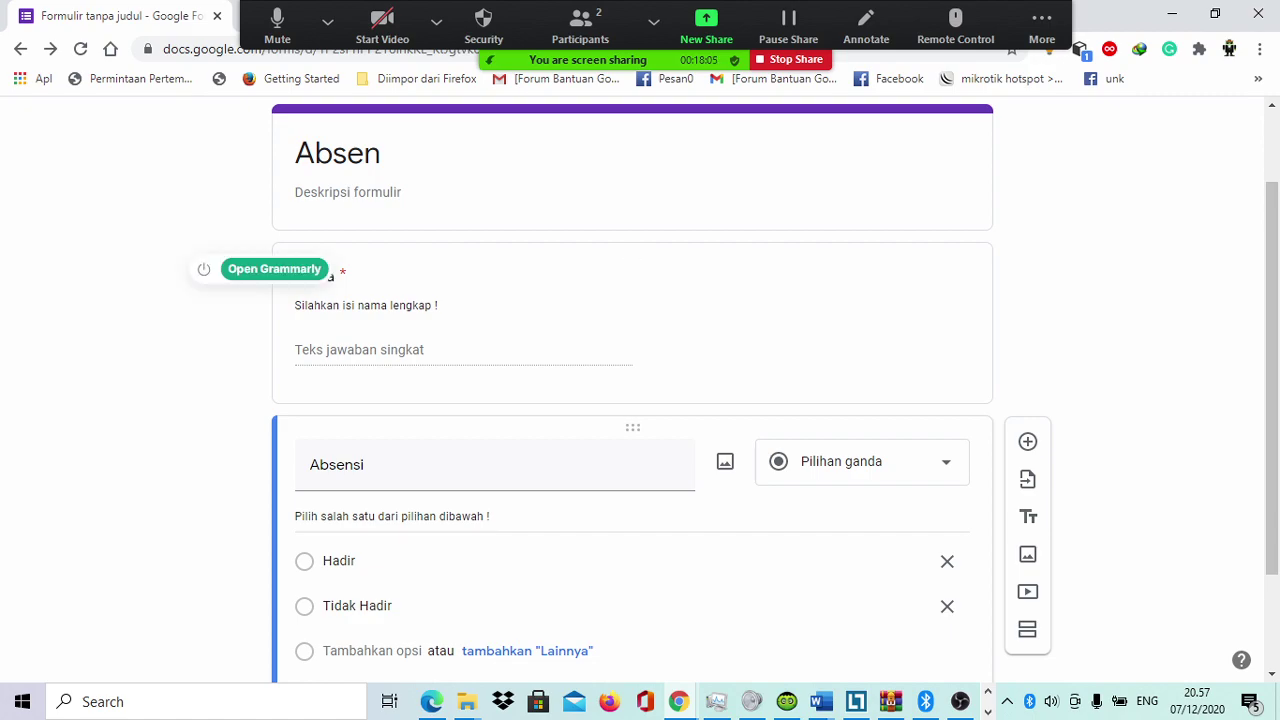
{"action": "left_click", "coordinate": [274, 269]}
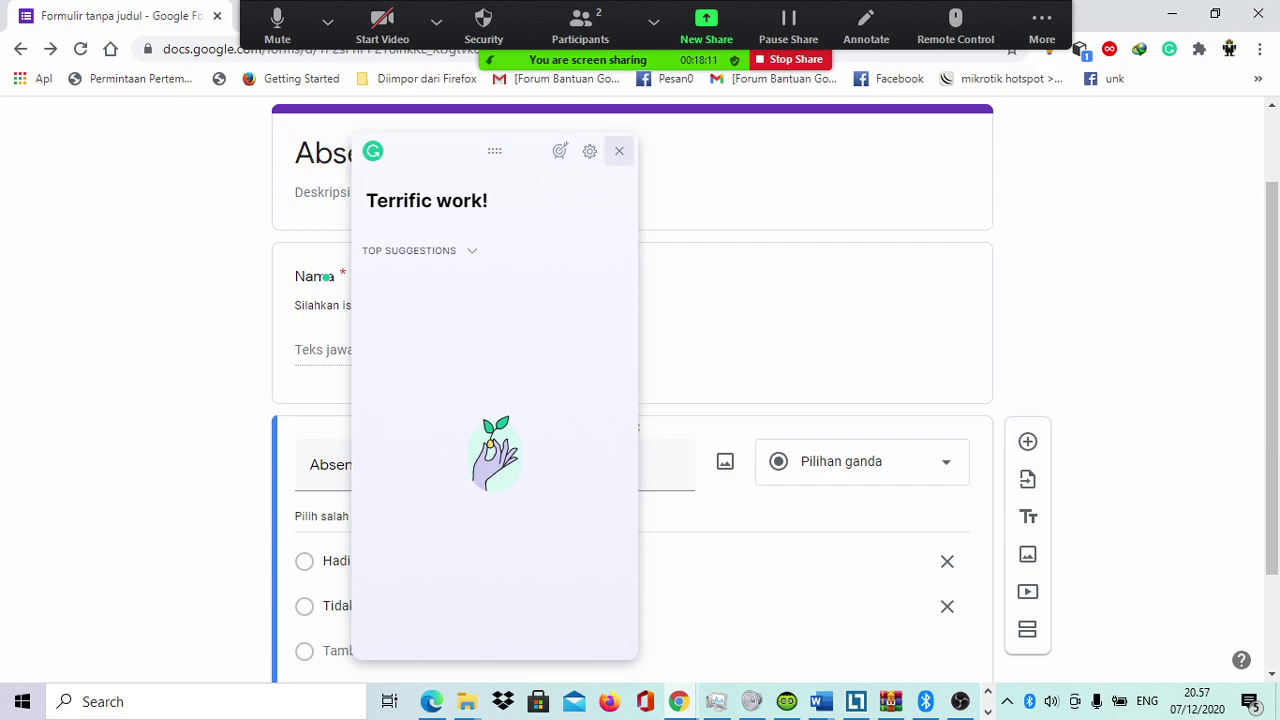
{"action": "left_click", "coordinate": [619, 150]}
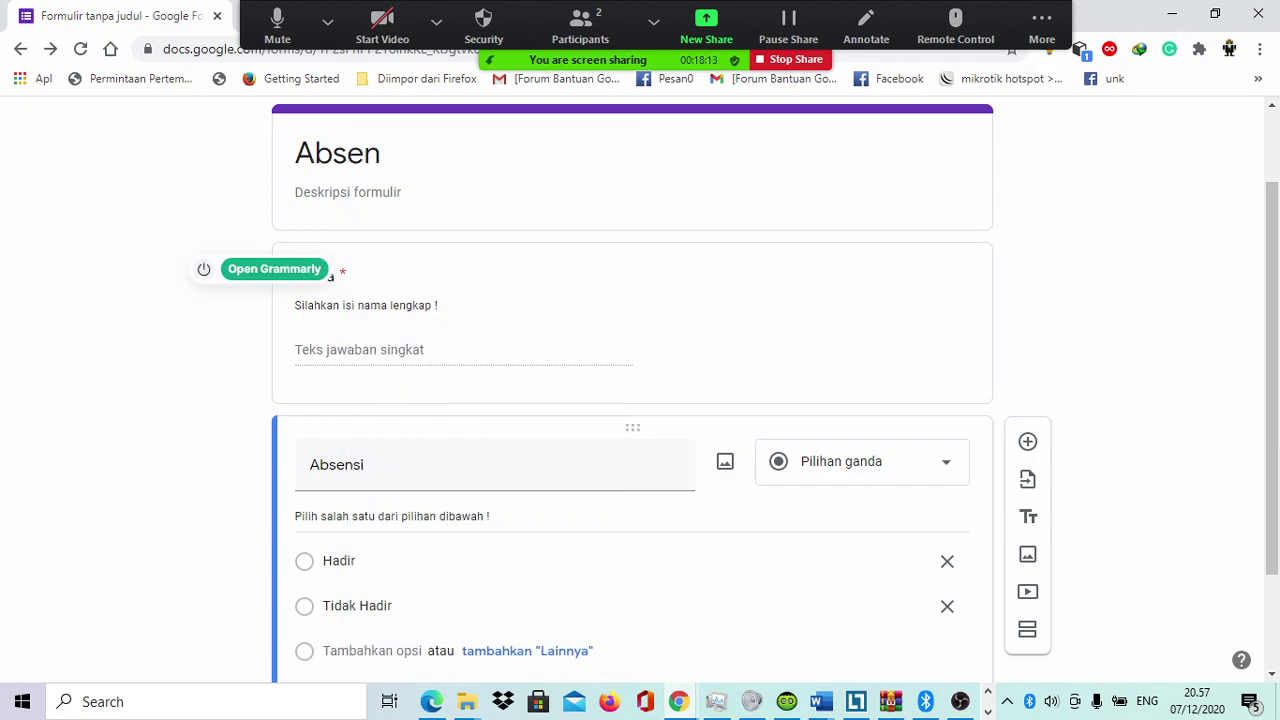
{"action": "left_click", "coordinate": [203, 269]}
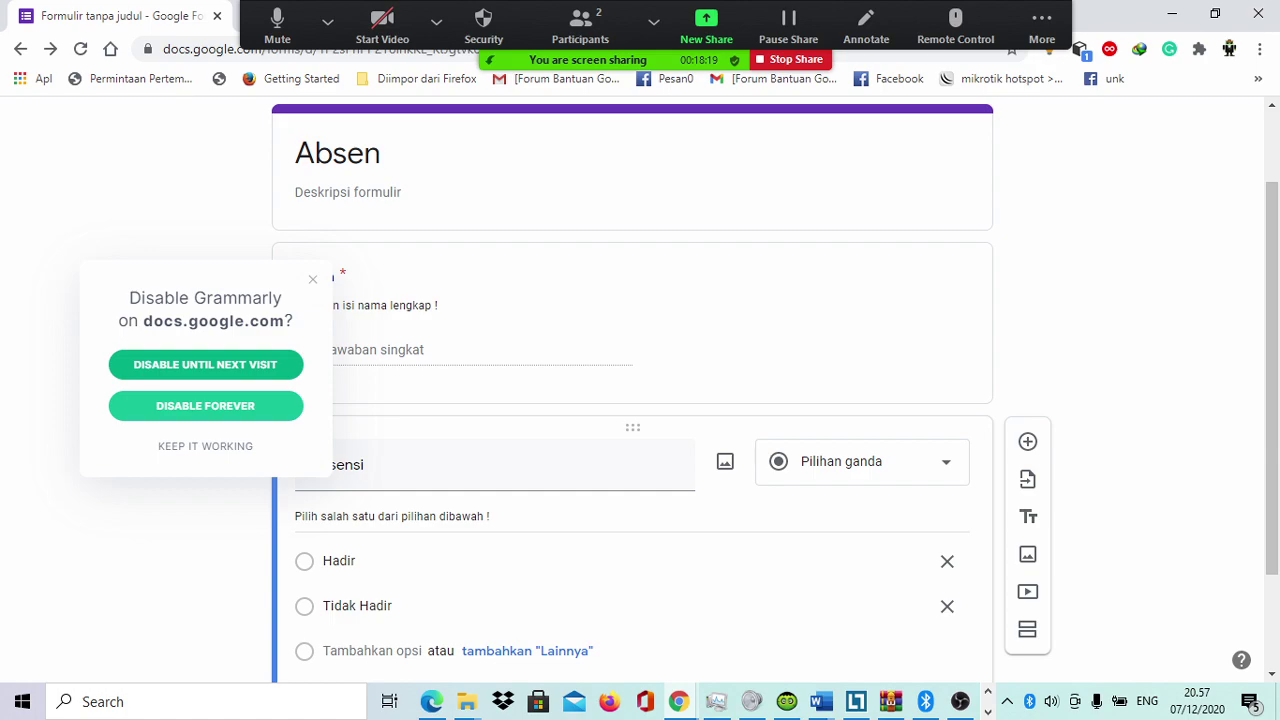
{"action": "left_click", "coordinate": [205, 364]}
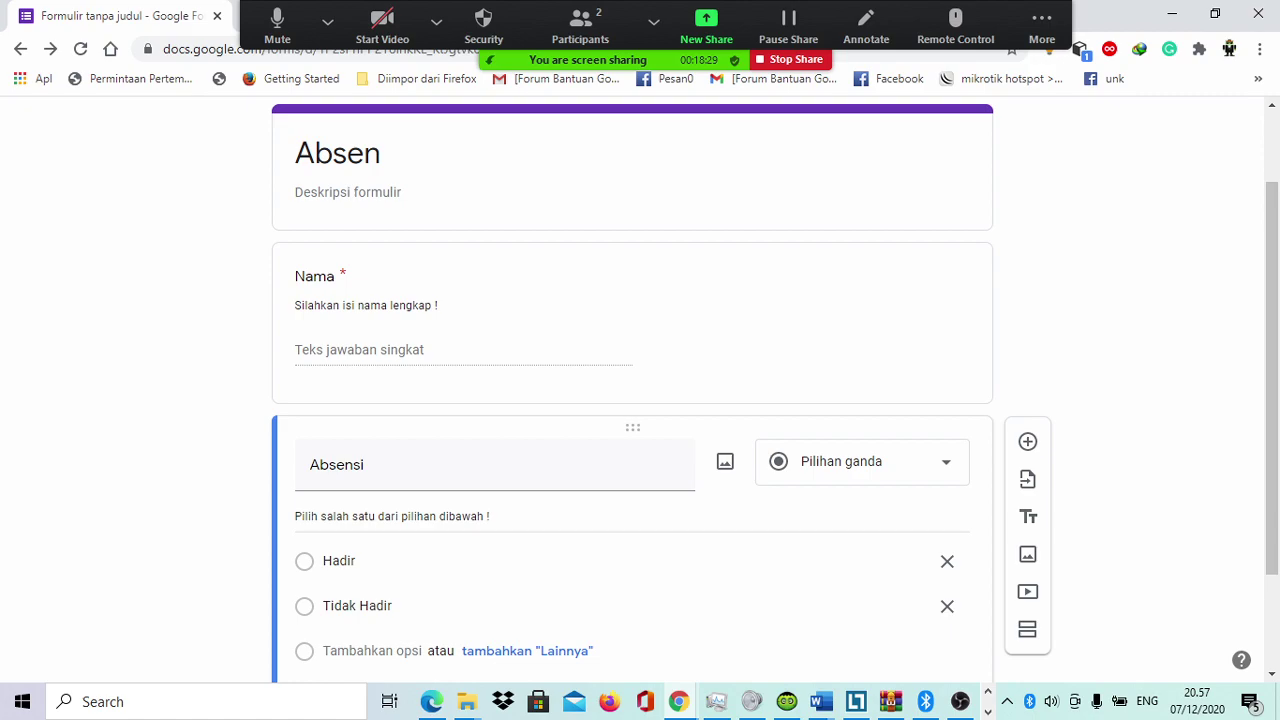
Step: Enter 'Absen 01' as the Absen form's description
{"action": "left_click", "coordinate": [348, 192]}
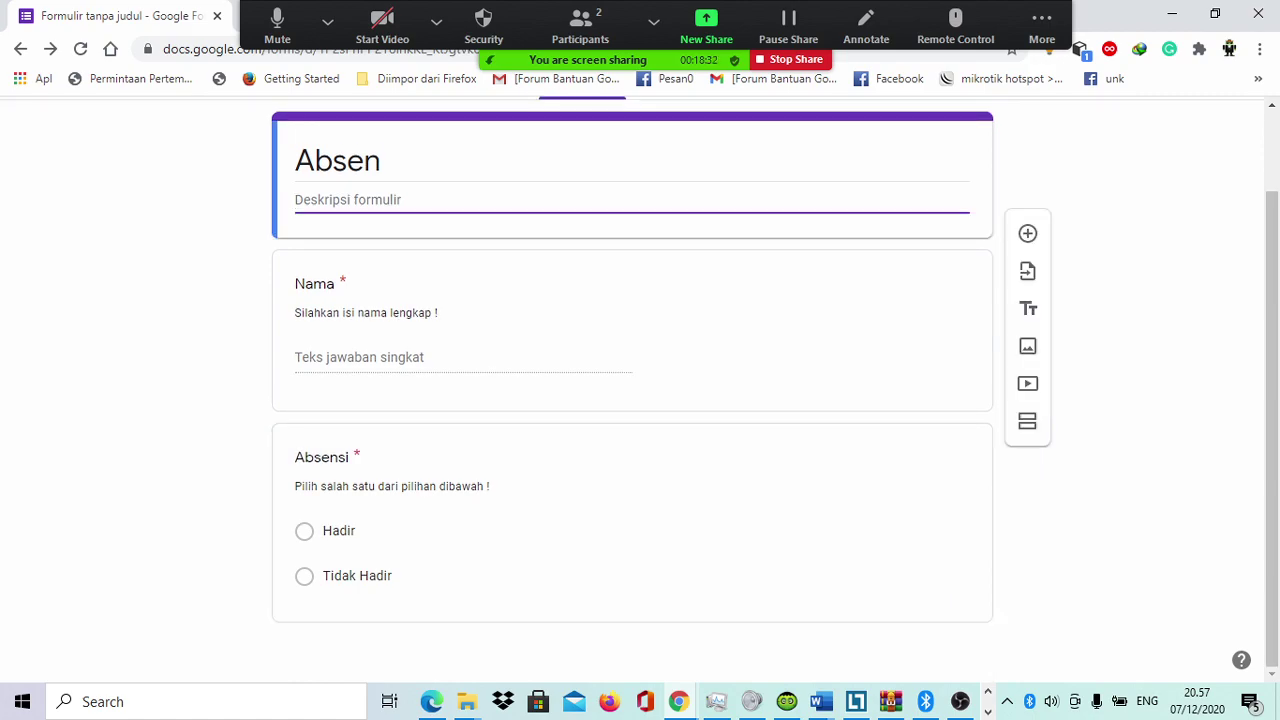
{"action": "type", "text": "Absen 01"}
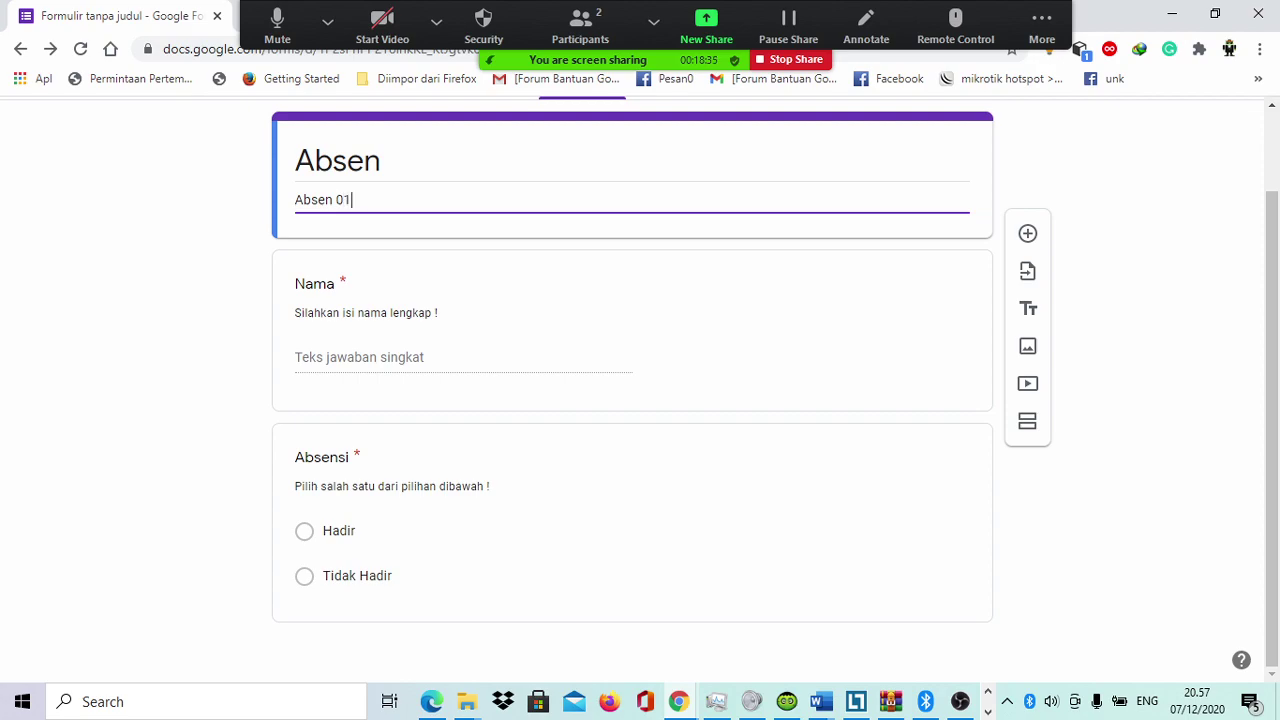
{"action": "key", "text": "Tab"}
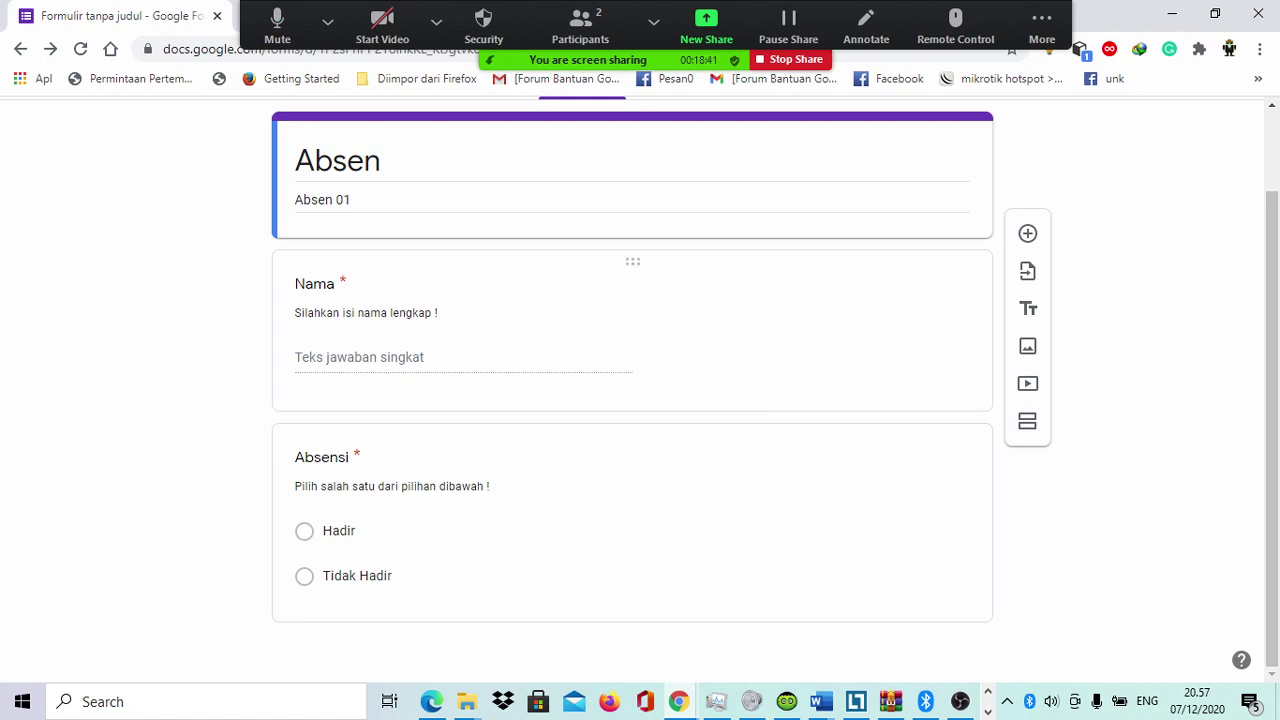
{"action": "scroll", "coordinate": [632, 330], "scroll_direction": "up", "scroll_amount": 1}
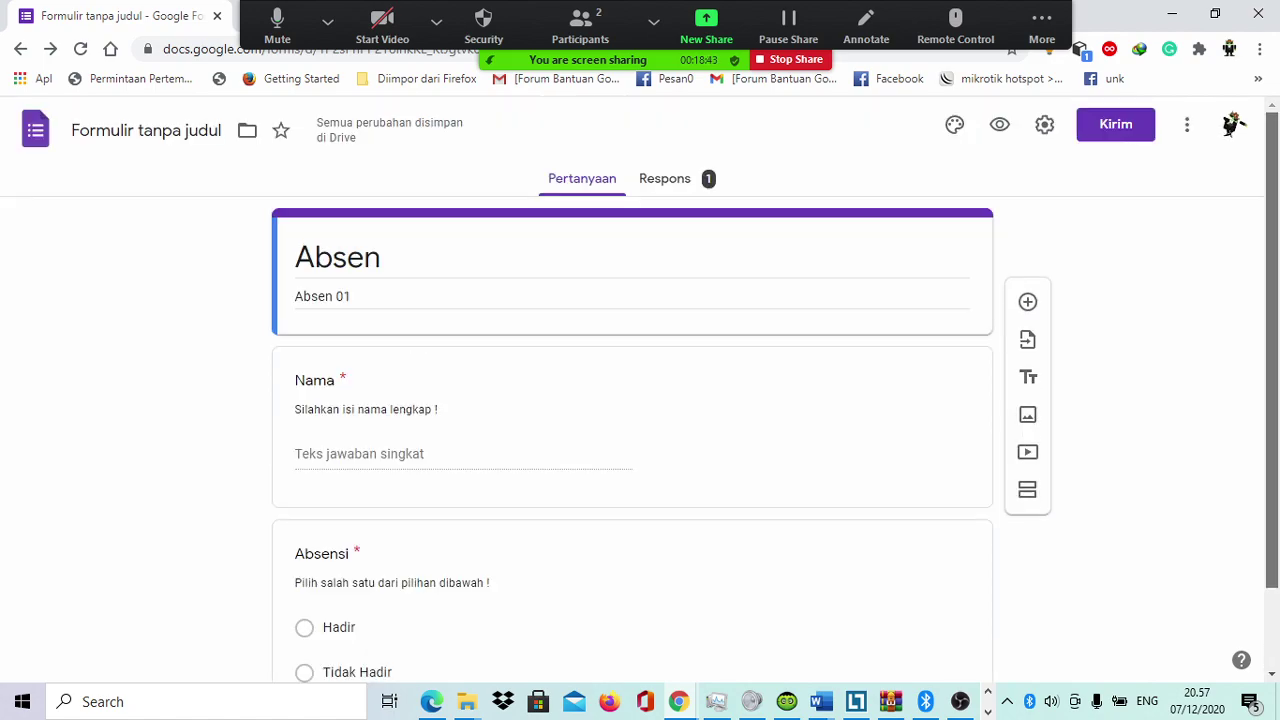
Step: Link the responses to a new spreadsheet 'Formulir tanpa judul (Respons)', then return to the form
{"action": "left_click", "coordinate": [665, 178]}
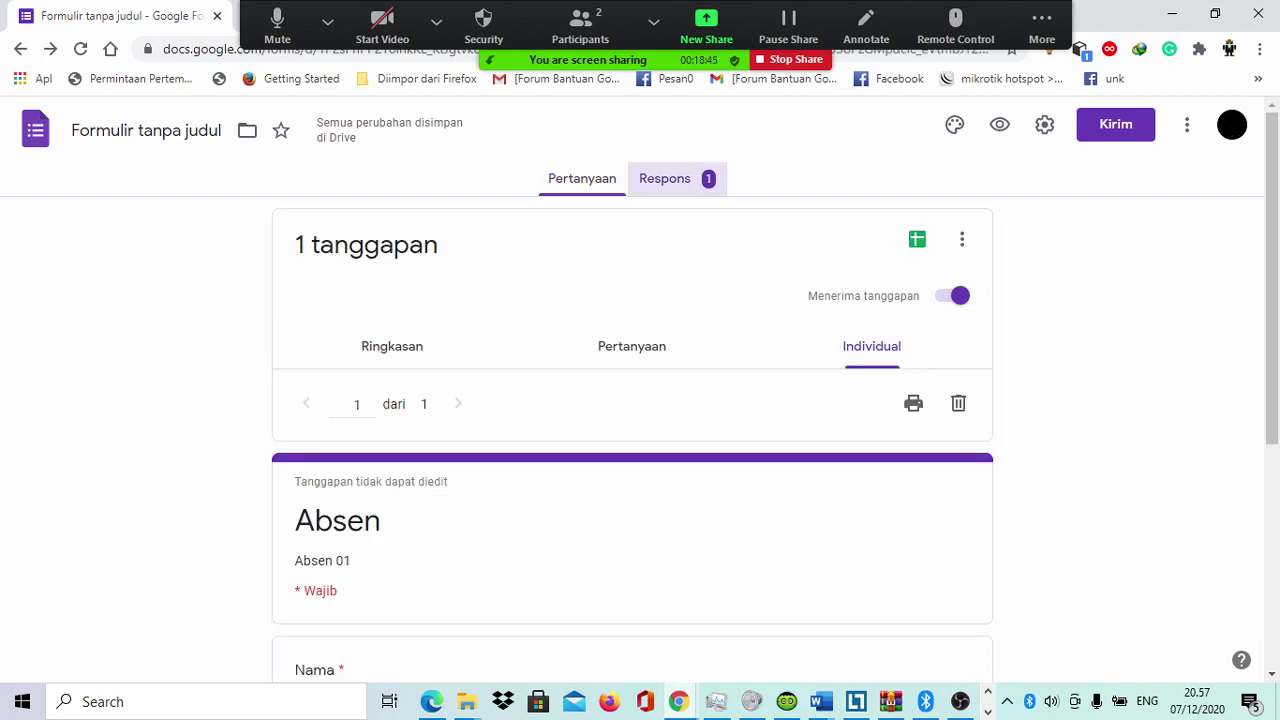
{"action": "scroll", "coordinate": [632, 380], "scroll_direction": "down", "scroll_amount": 3}
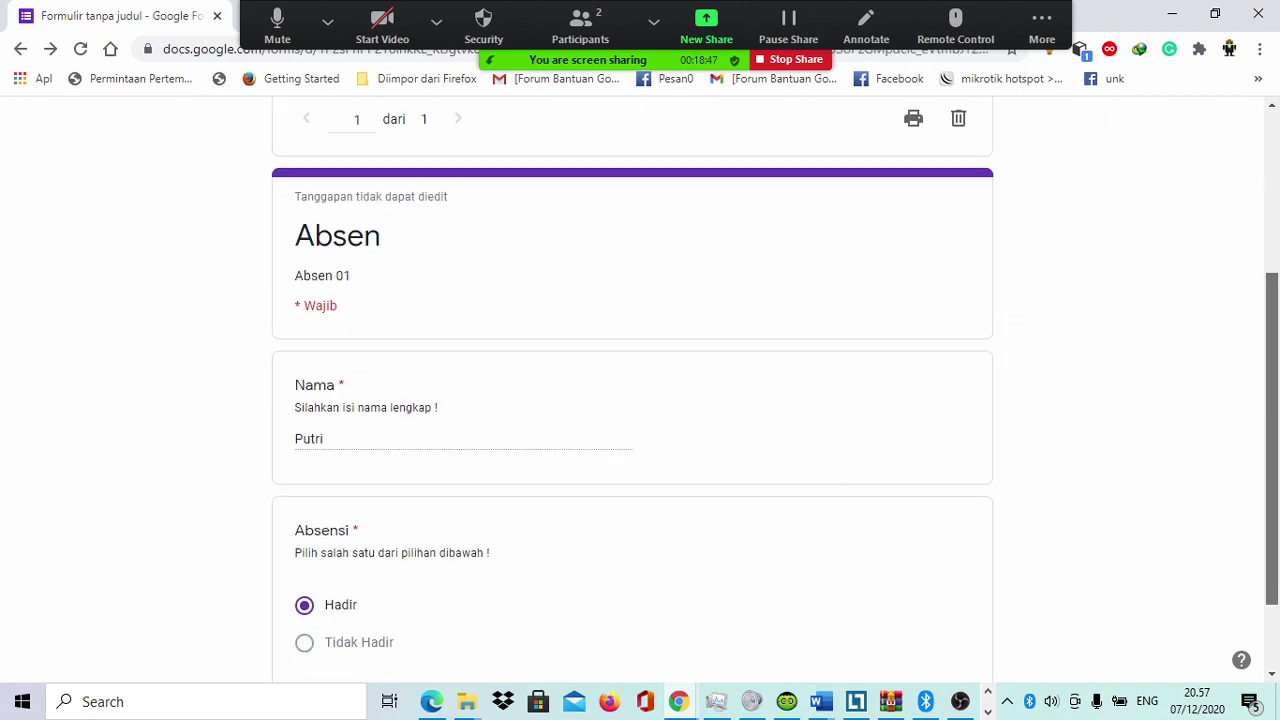
{"action": "scroll", "coordinate": [632, 390], "scroll_direction": "up", "scroll_amount": 2}
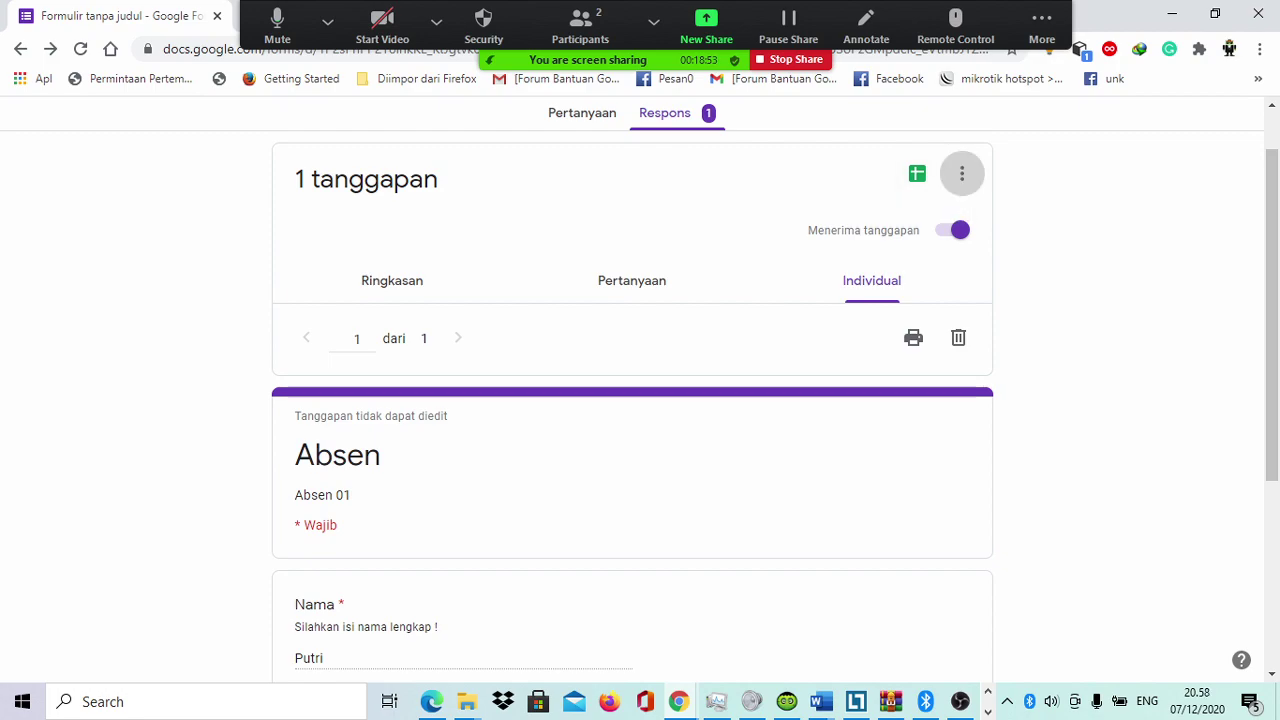
{"action": "left_click", "coordinate": [962, 174]}
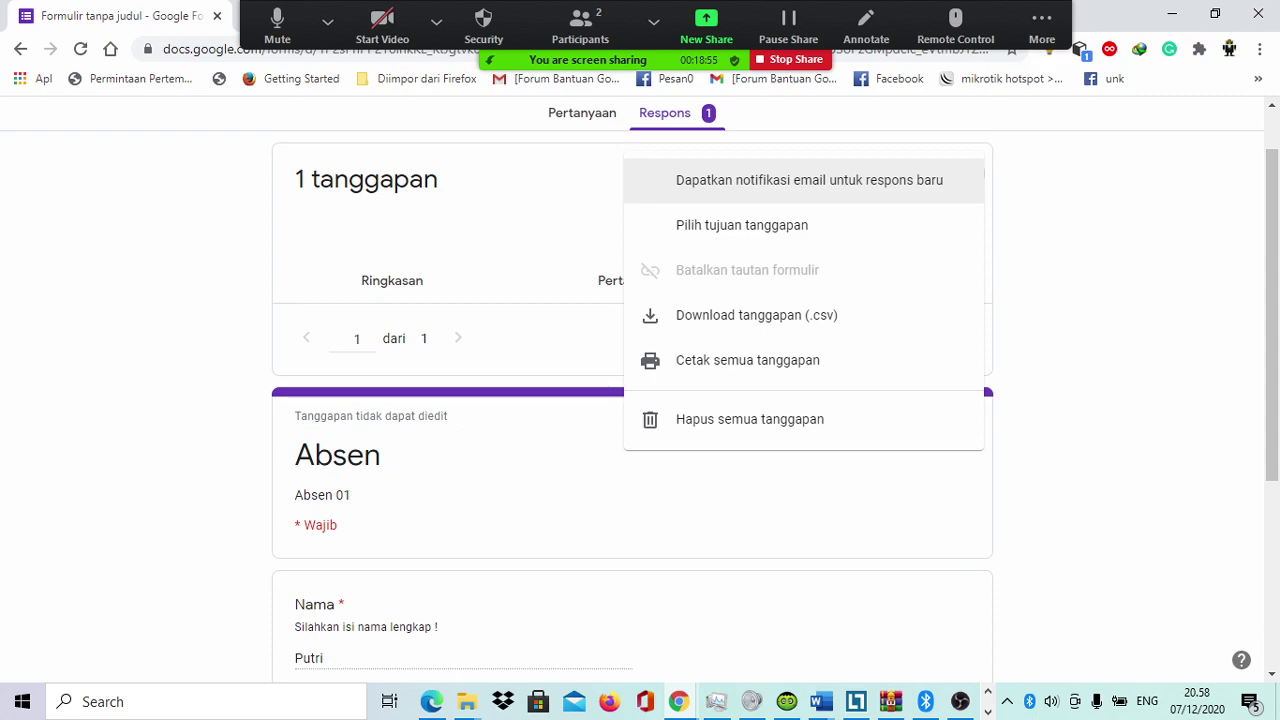
{"action": "key", "text": "Escape"}
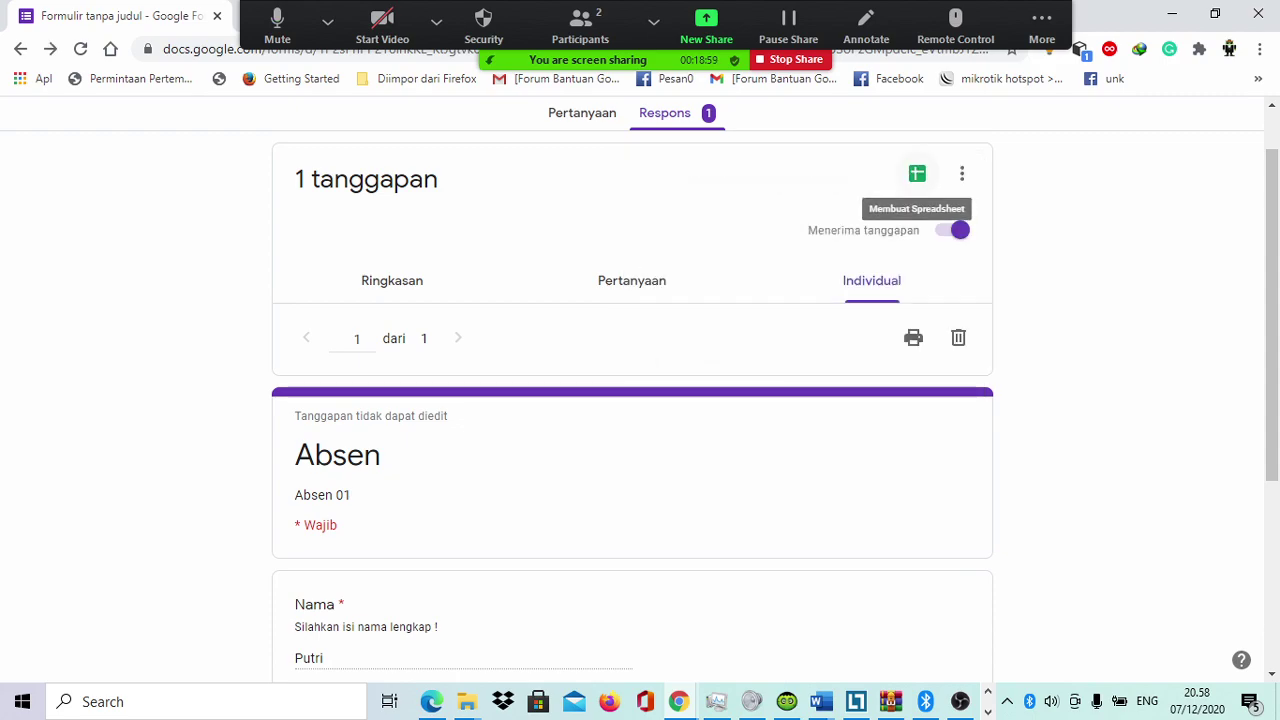
{"action": "left_click", "coordinate": [917, 174]}
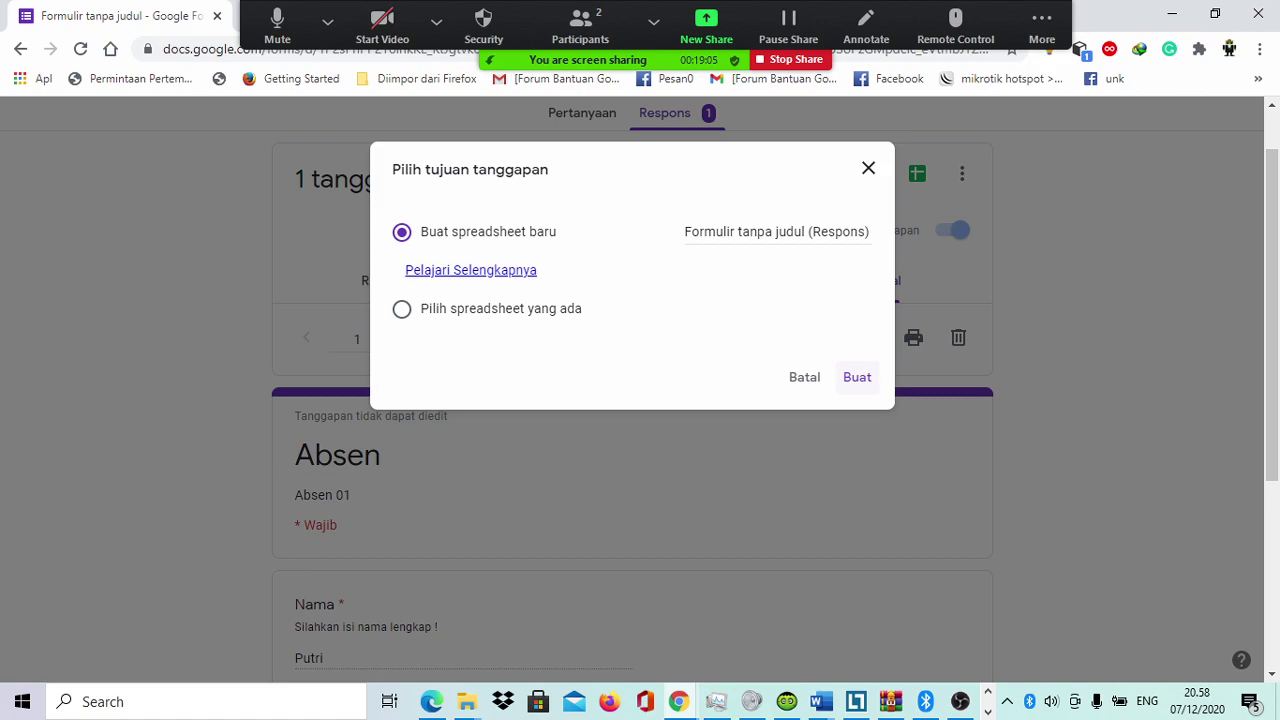
{"action": "left_click", "coordinate": [857, 377]}
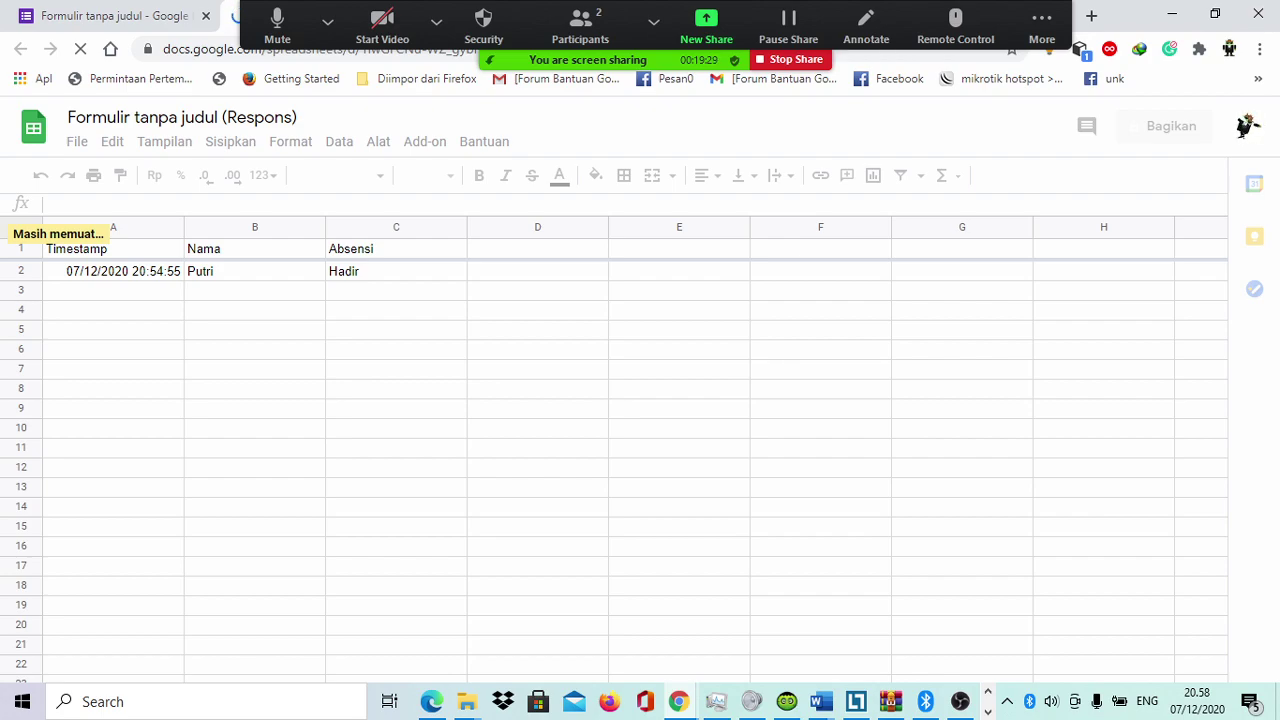
{"action": "key", "text": "ctrl+1"}
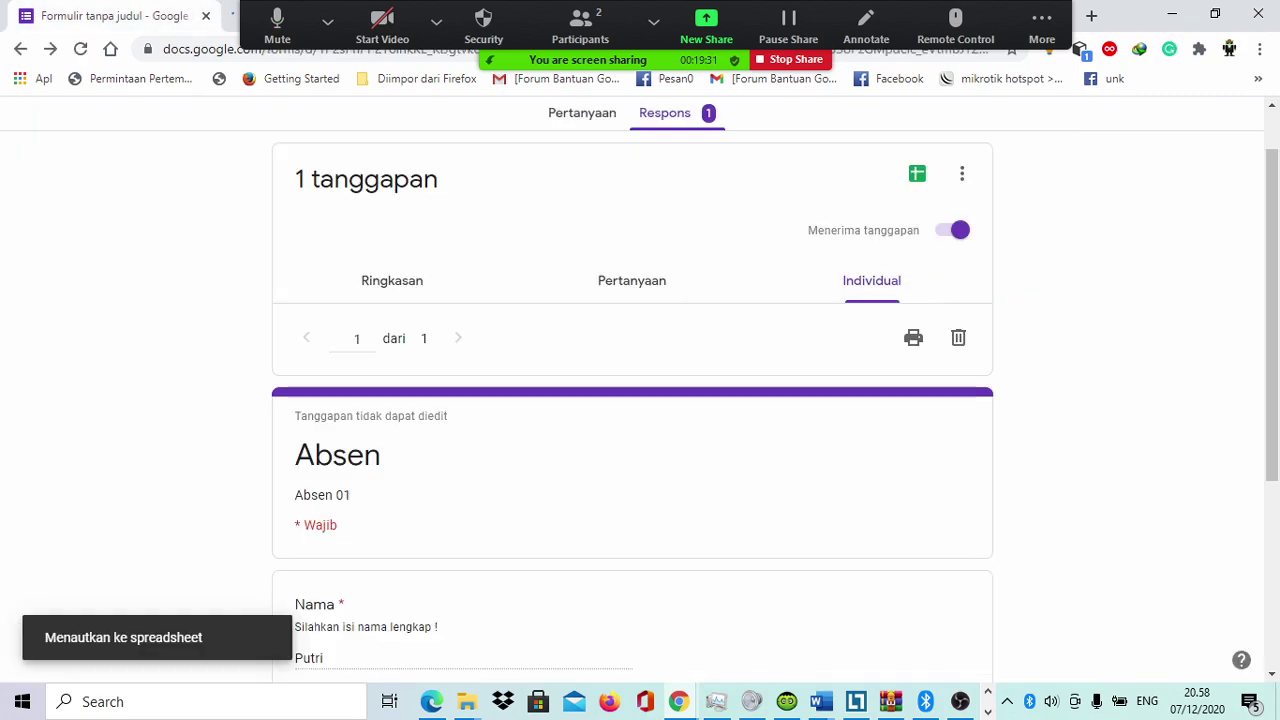
Step: Go back to the Absen form's Pertanyaan view, then switch to the OBS window with Alt+Tab
{"action": "scroll", "coordinate": [632, 400], "scroll_direction": "up", "scroll_amount": 1}
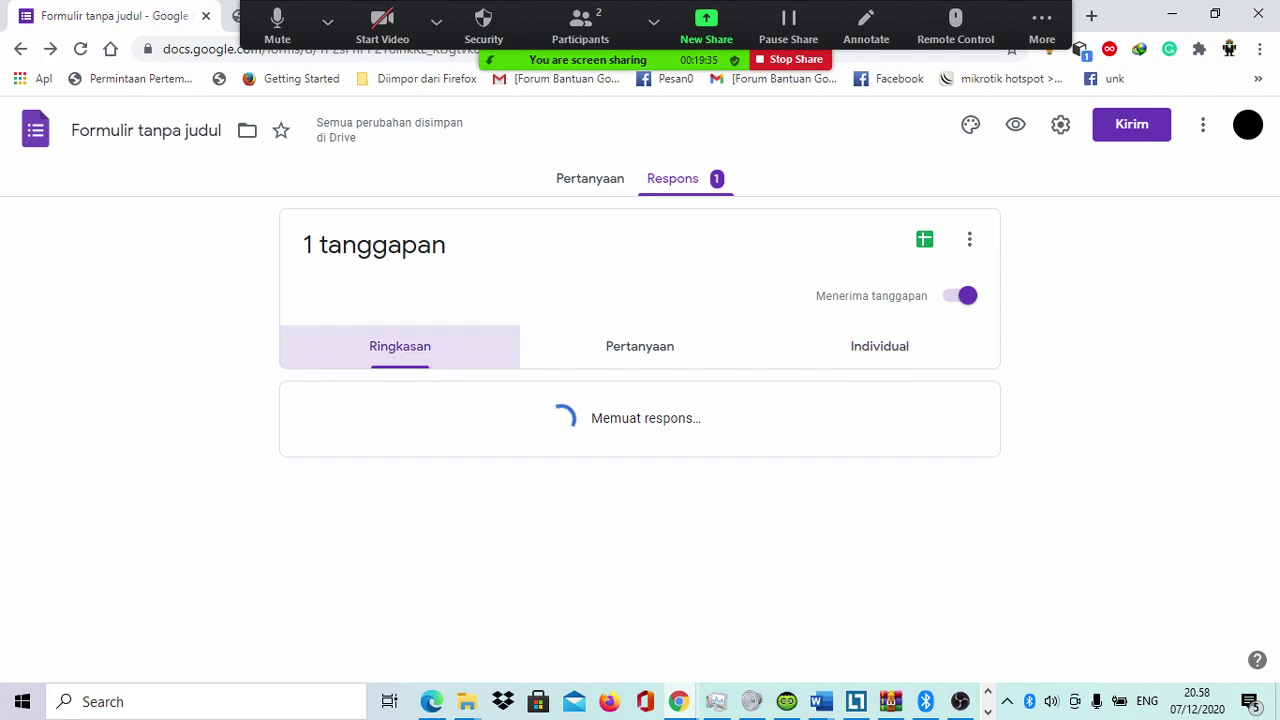
{"action": "left_click", "coordinate": [582, 178]}
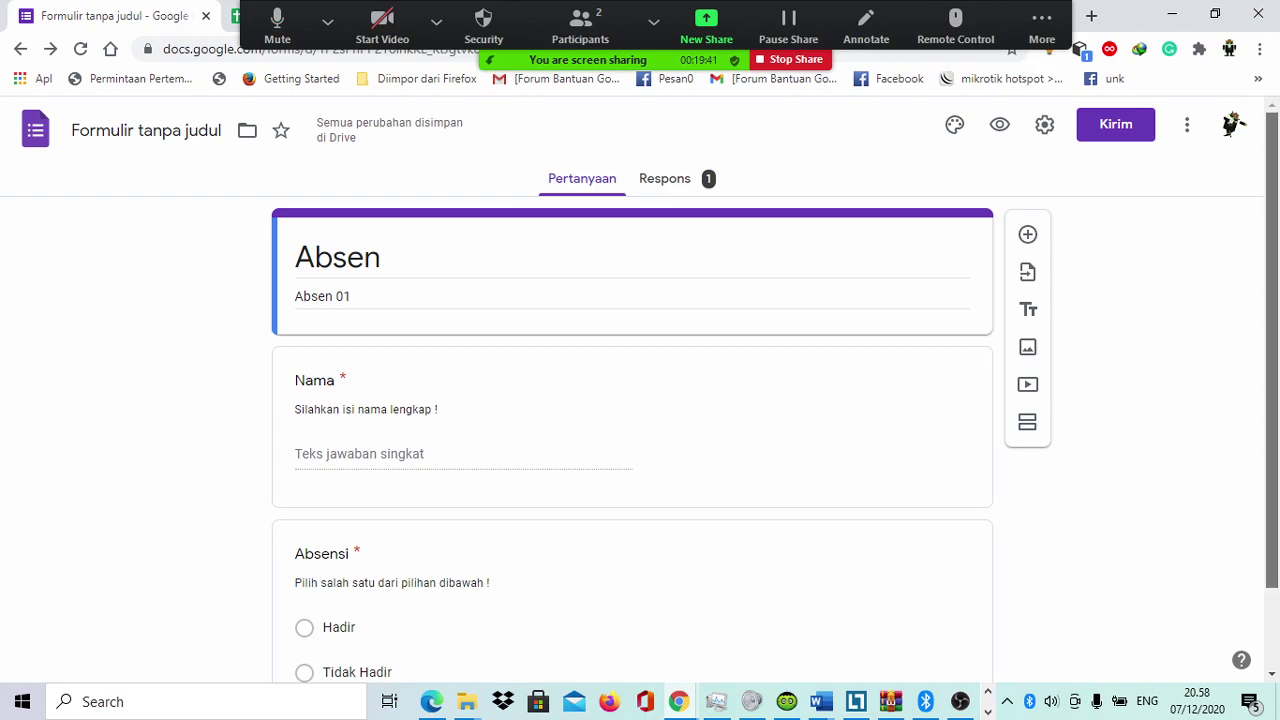
{"action": "scroll", "coordinate": [632, 400], "scroll_direction": "down", "scroll_amount": 1}
{"action": "scroll", "coordinate": [640, 380], "scroll_direction": "up", "scroll_amount": 1}
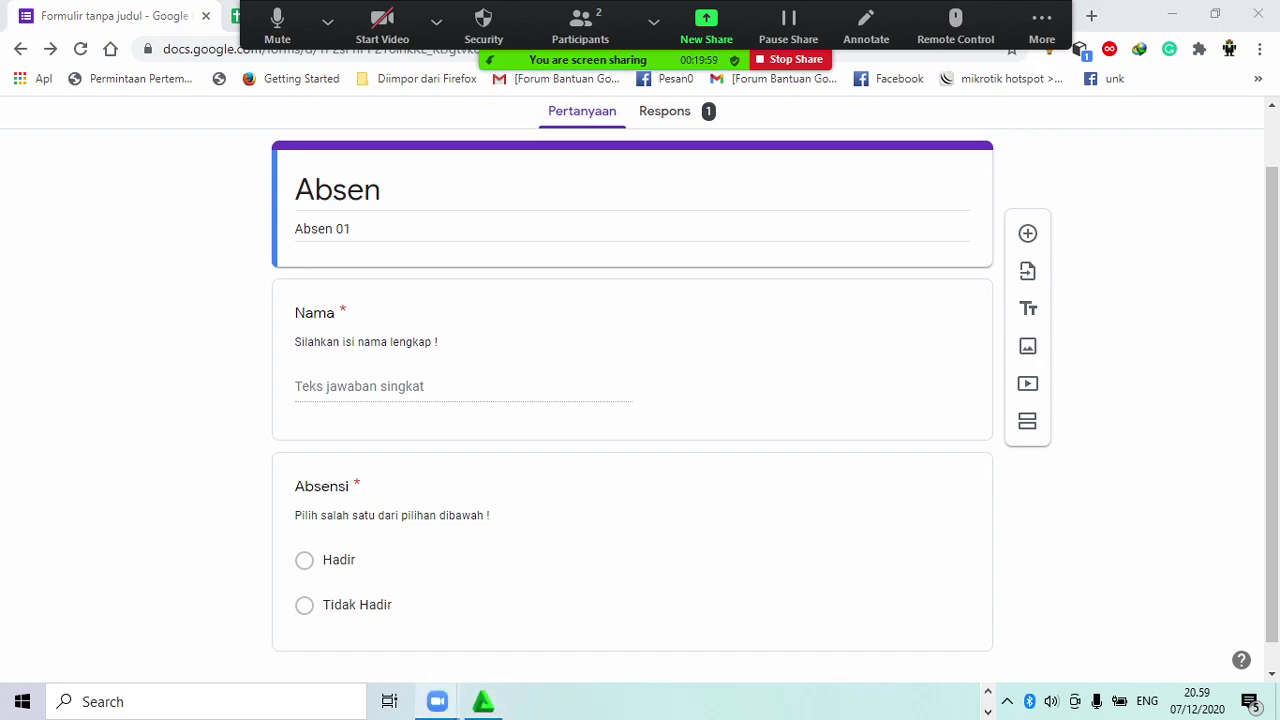
{"action": "mouse_move", "coordinate": [437, 701]}
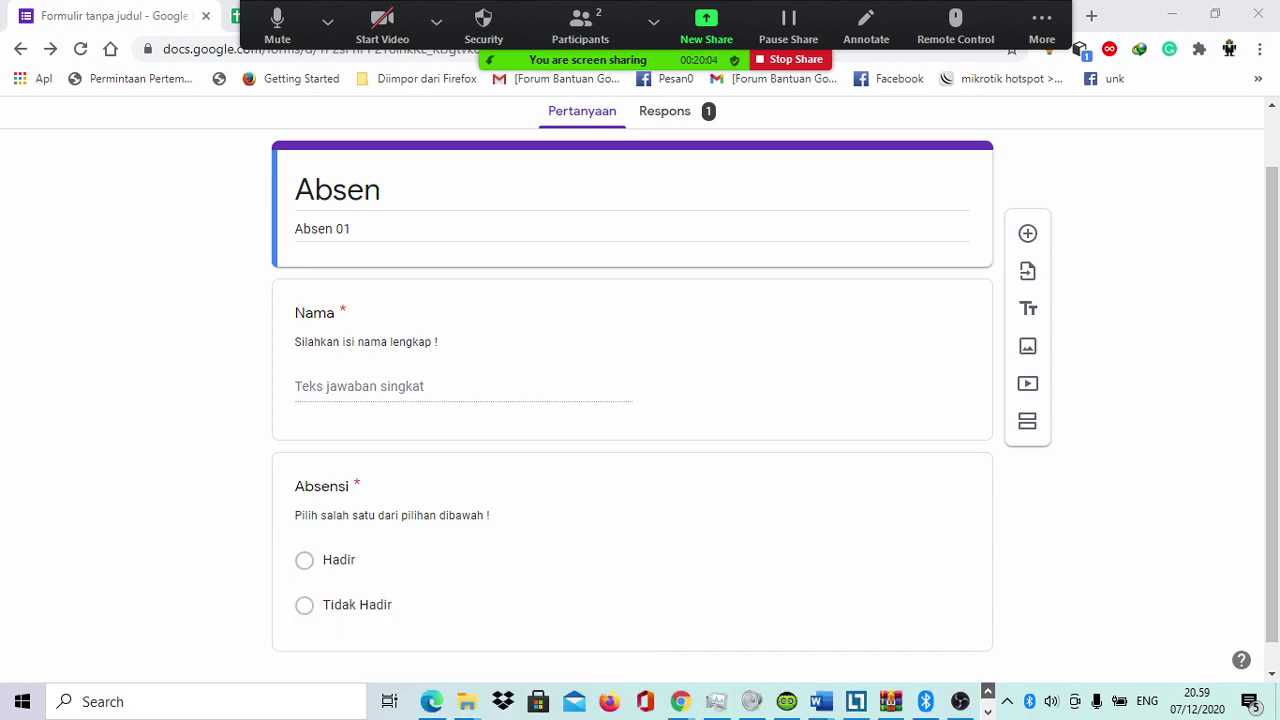
{"action": "key", "text": "alt+Tab"}
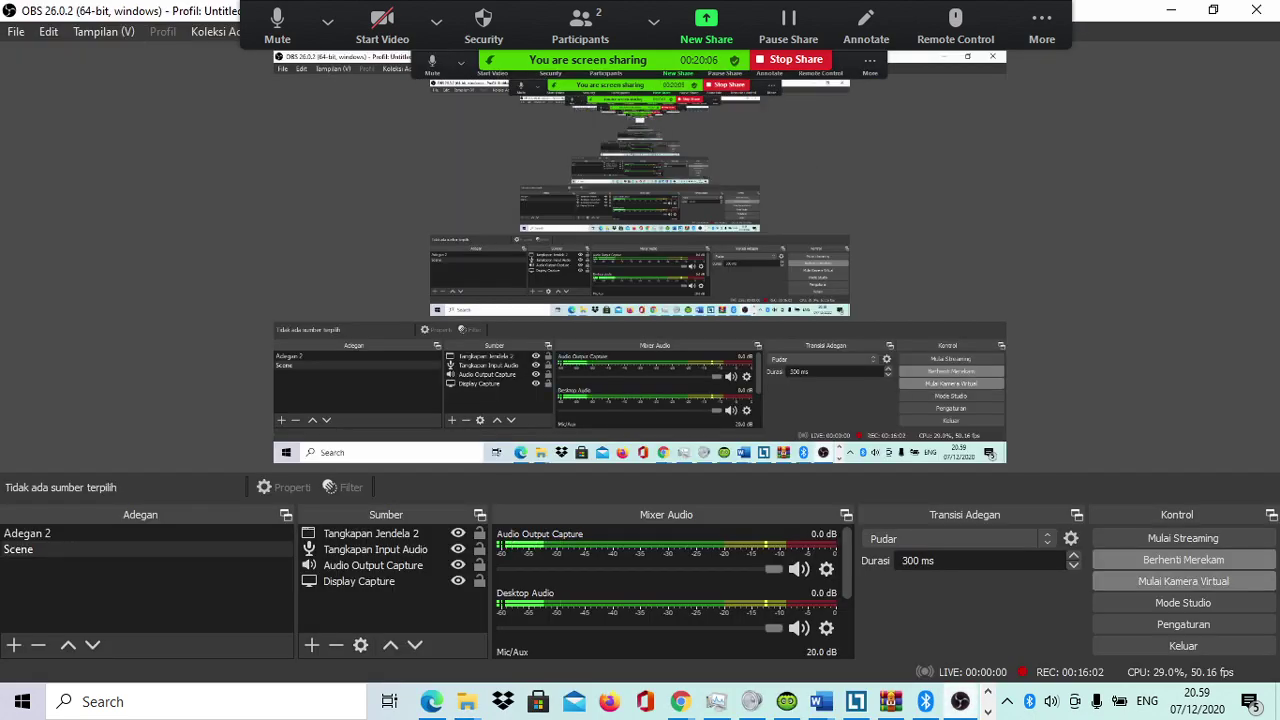